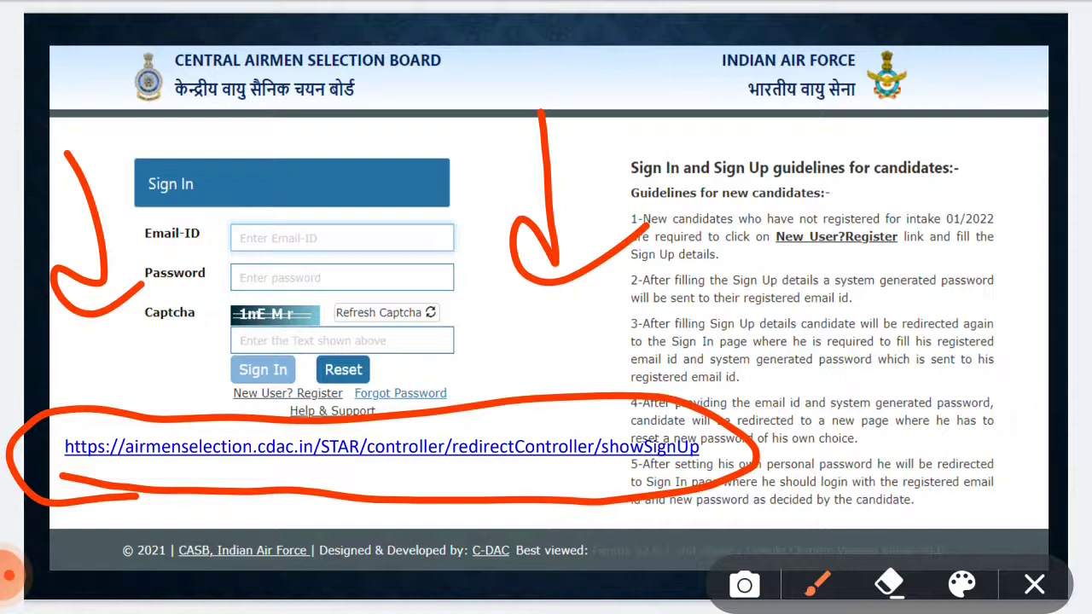
Step: Draw an arrow pointing at the Sign In button on the sign-in slide, and close the drawing overlay
{"action": "left_click_drag", "start_coordinate": [111, 352], "coordinate": [221, 386]}
{"action": "left_click_drag", "start_coordinate": [192, 331], "coordinate": [137, 417]}
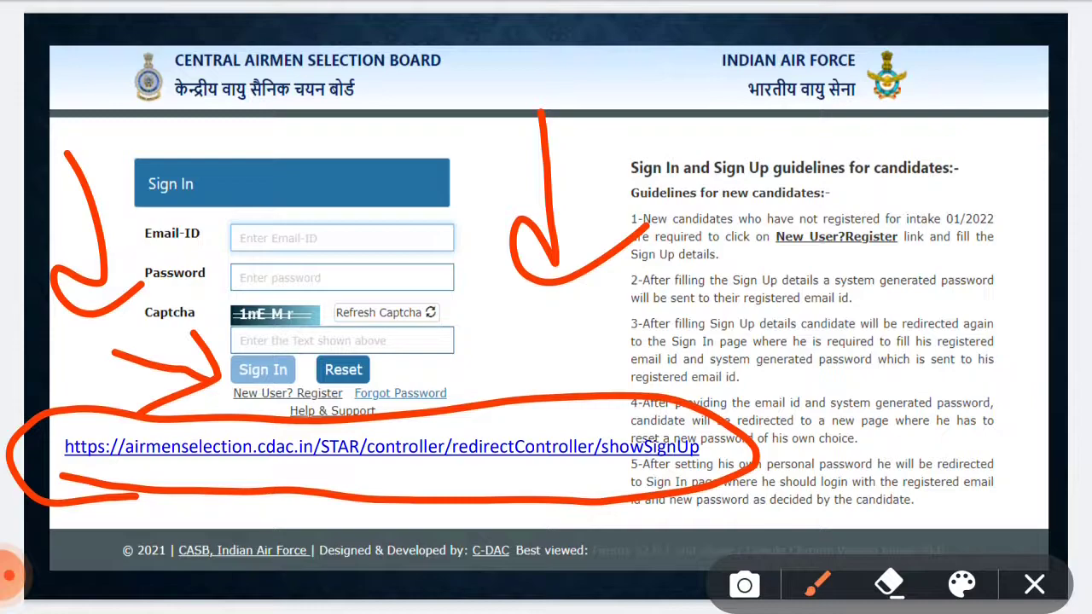
{"action": "left_click", "coordinate": [1035, 584]}
Step: Go to the Sign up form on page 5 and draw an arrow pointing towards the Candidate Name and Parent's Name fields
{"action": "scroll", "coordinate": [546, 307], "scroll_direction": "down", "scroll_amount": 10}
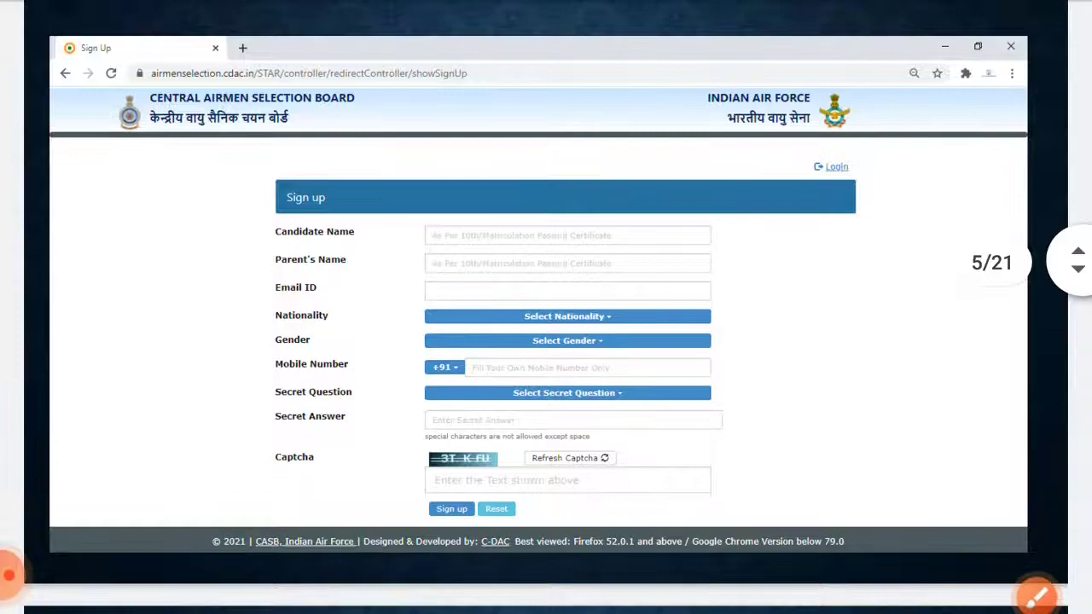
{"action": "left_click", "coordinate": [1036, 595]}
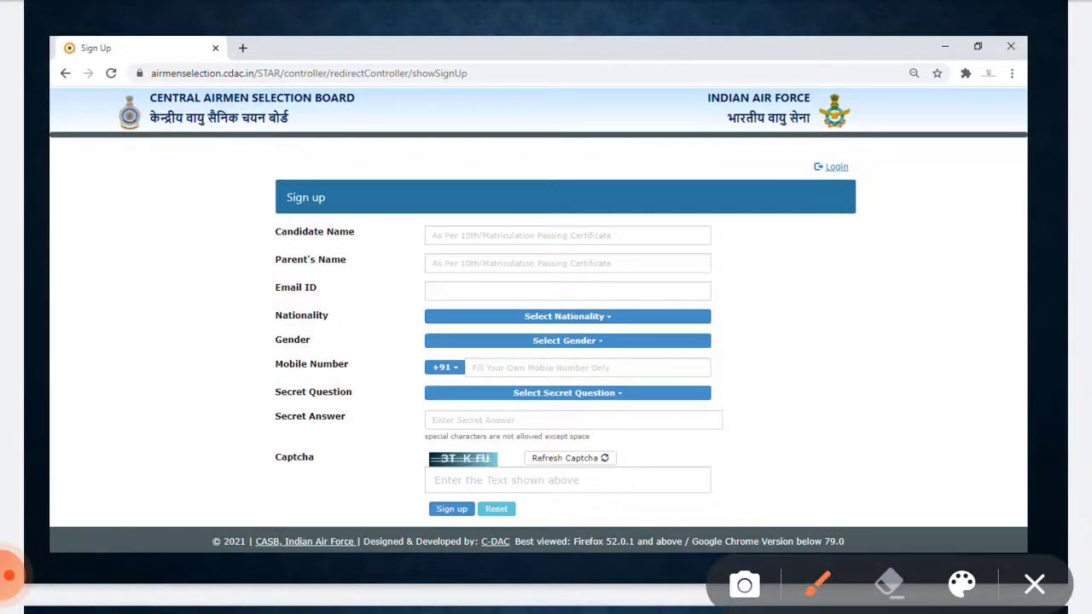
{"action": "left_click_drag", "start_coordinate": [126, 250], "coordinate": [200, 247]}
{"action": "mouse_move", "coordinate": [165, 212]}
{"action": "left_mouse_down"}
{"action": "mouse_move", "coordinate": [196, 226]}
{"action": "mouse_move", "coordinate": [158, 273]}
{"action": "left_mouse_up"}
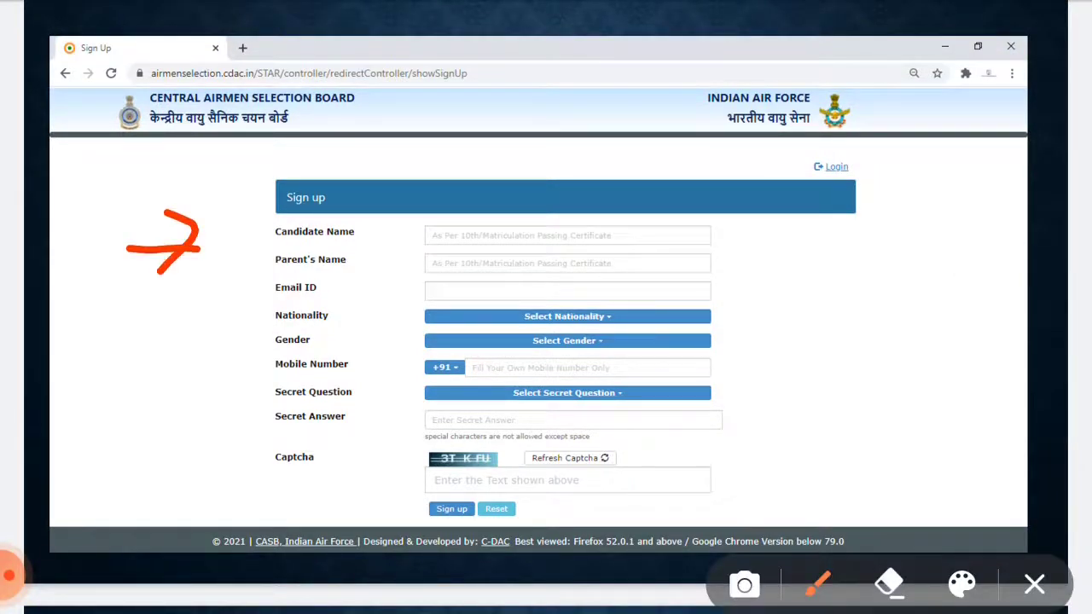
Step: Underline the Email ID, Nationality and Secret Question labels, and draw a downward arrow beside the lower part of the form
{"action": "left_click_drag", "start_coordinate": [233, 303], "coordinate": [313, 289]}
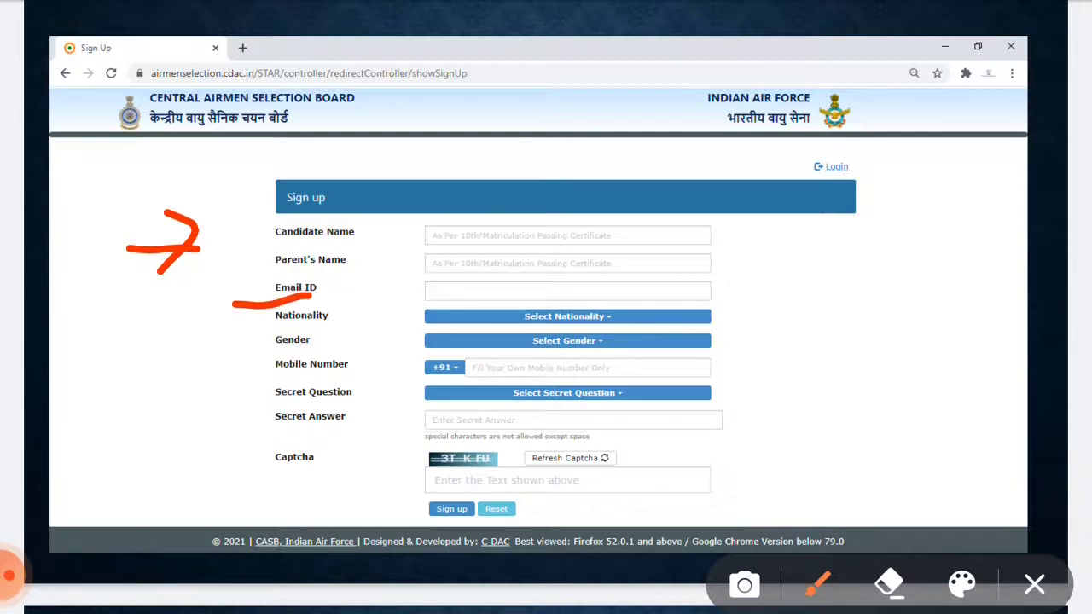
{"action": "left_click_drag", "start_coordinate": [244, 339], "coordinate": [326, 334]}
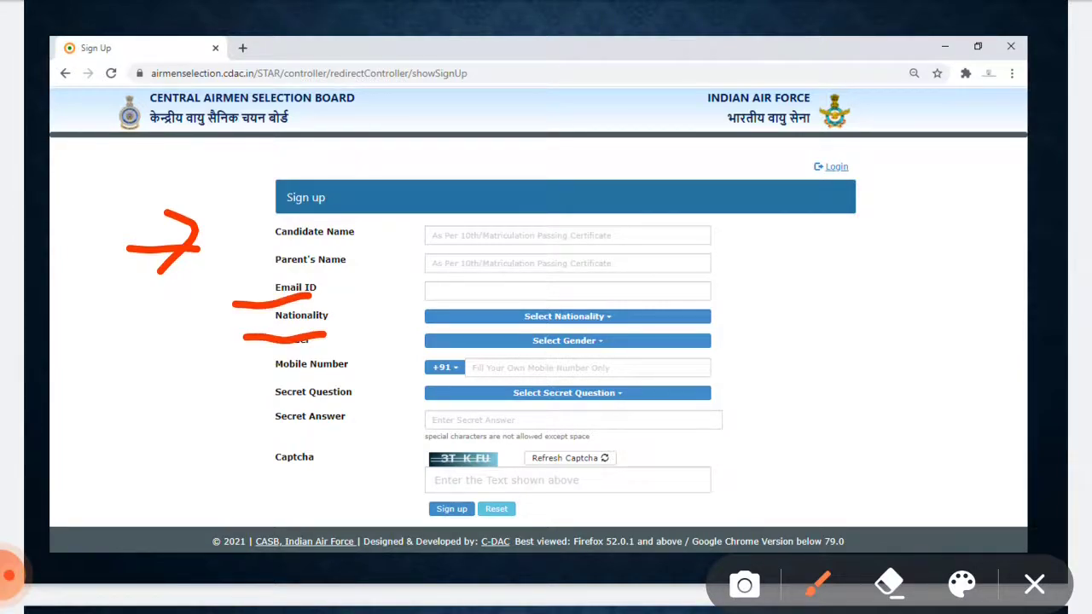
{"action": "left_click_drag", "start_coordinate": [248, 396], "coordinate": [351, 391]}
{"action": "mouse_move", "coordinate": [781, 376]}
{"action": "left_mouse_down"}
{"action": "mouse_move", "coordinate": [800, 459]}
{"action": "mouse_move", "coordinate": [872, 432]}
{"action": "left_mouse_up"}
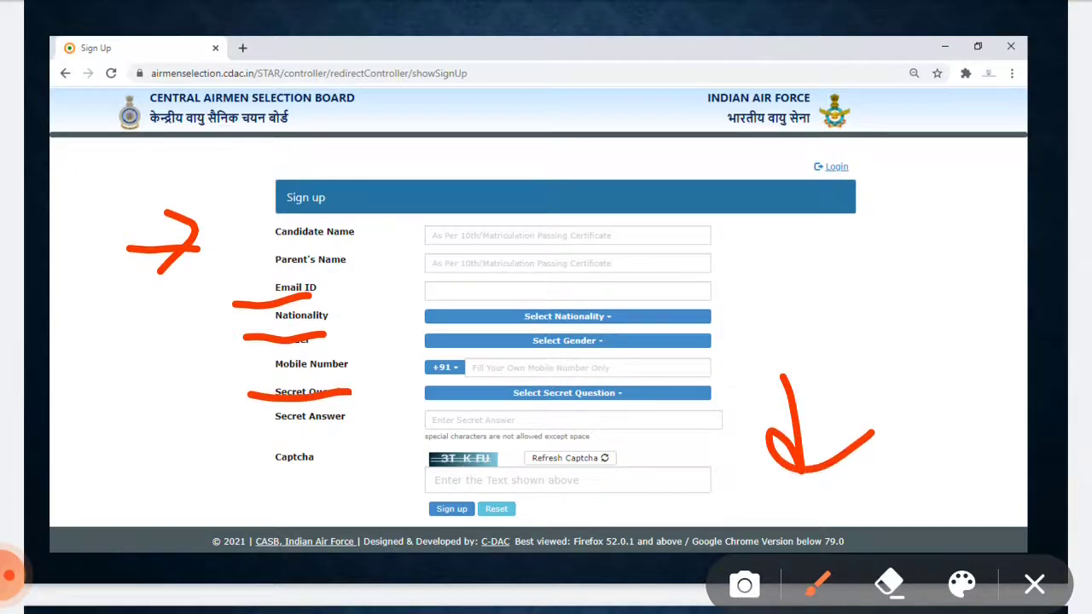
Step: Circle the Captcha label and the captcha image, and mark the captcha entry field with thick strokes
{"action": "mouse_move", "coordinate": [270, 493]}
{"action": "left_mouse_down"}
{"action": "mouse_move", "coordinate": [215, 446]}
{"action": "mouse_move", "coordinate": [252, 490]}
{"action": "left_mouse_up"}
{"action": "mouse_move", "coordinate": [495, 437]}
{"action": "left_mouse_down"}
{"action": "mouse_move", "coordinate": [460, 468]}
{"action": "mouse_move", "coordinate": [506, 425]}
{"action": "left_mouse_up"}
{"action": "mouse_move", "coordinate": [593, 478]}
{"action": "left_mouse_down"}
{"action": "mouse_move", "coordinate": [538, 494]}
{"action": "mouse_move", "coordinate": [627, 471]}
{"action": "left_mouse_up"}
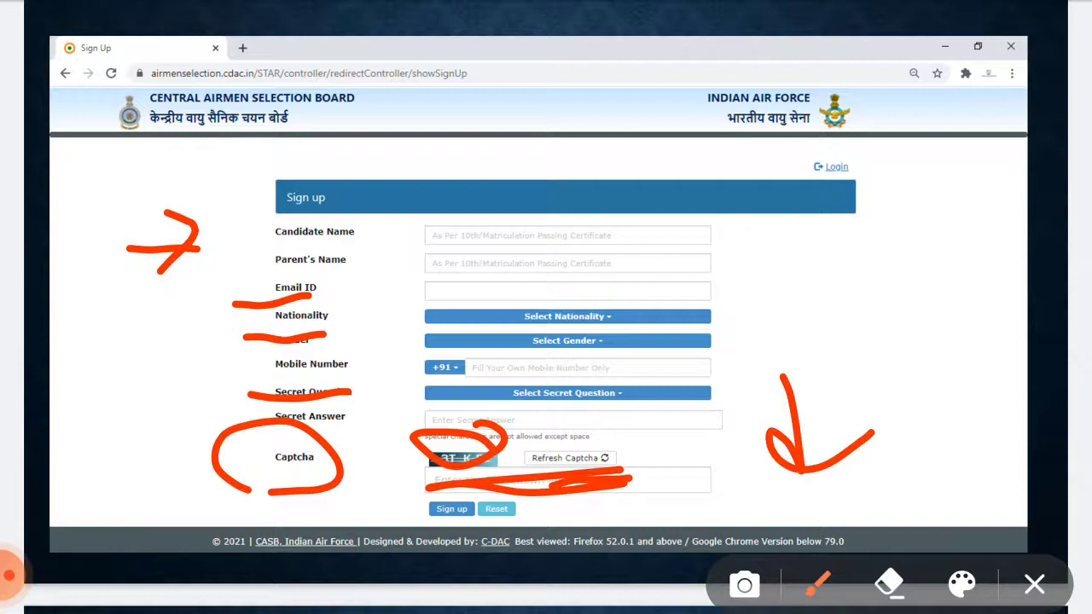
Step: Write "10th" beside the candidate and parent name fields, circle it, and close the drawing overlay
{"action": "left_click_drag", "start_coordinate": [781, 220], "coordinate": [797, 286]}
{"action": "mouse_move", "coordinate": [845, 251]}
{"action": "left_mouse_down"}
{"action": "mouse_move", "coordinate": [834, 284]}
{"action": "mouse_move", "coordinate": [850, 254]}
{"action": "left_mouse_up"}
{"action": "mouse_move", "coordinate": [932, 210]}
{"action": "left_mouse_down"}
{"action": "mouse_move", "coordinate": [913, 261]}
{"action": "mouse_move", "coordinate": [943, 215]}
{"action": "left_mouse_up"}
{"action": "left_click_drag", "start_coordinate": [938, 215], "coordinate": [976, 280]}
{"action": "mouse_move", "coordinate": [971, 193]}
{"action": "left_mouse_down"}
{"action": "mouse_move", "coordinate": [1021, 158]}
{"action": "mouse_move", "coordinate": [854, 226]}
{"action": "left_mouse_up"}
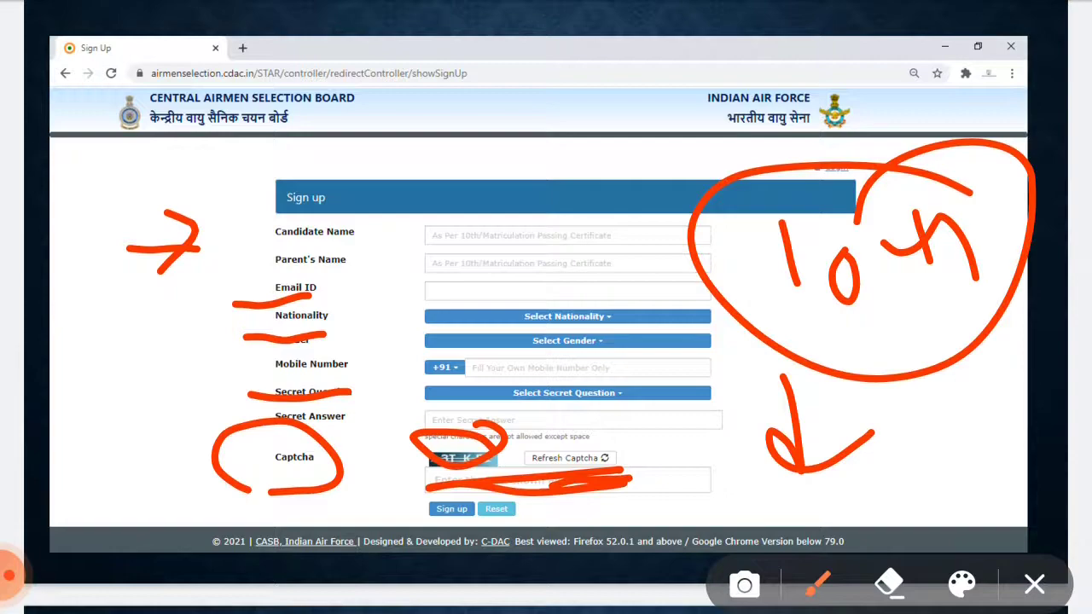
{"action": "left_click", "coordinate": [1034, 585]}
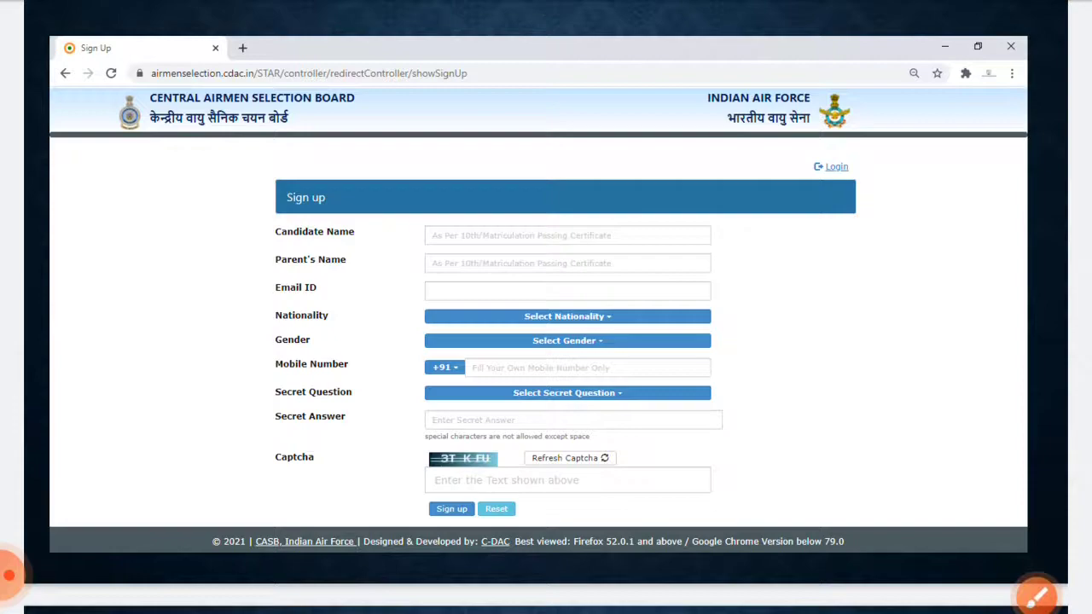
Step: On the Registration Steps slide, draw an arrow to Instructions and circle Fill Application Form, closing the drawing overlay when done
{"action": "scroll", "coordinate": [546, 307], "scroll_direction": "down", "scroll_amount": 5}
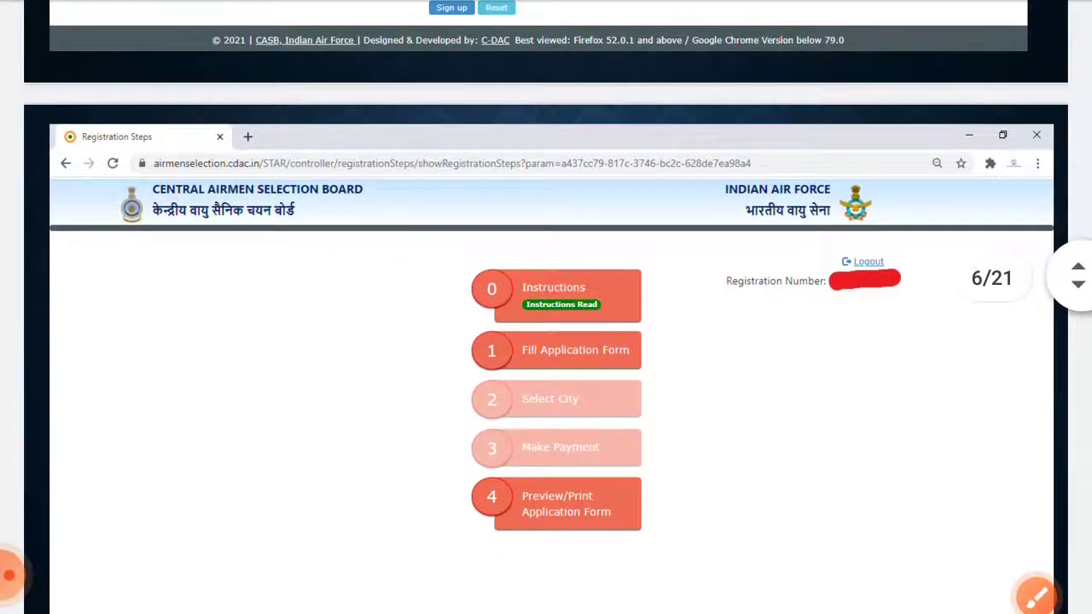
{"action": "scroll", "coordinate": [546, 307], "scroll_direction": "down", "scroll_amount": 1}
{"action": "scroll", "coordinate": [546, 307], "scroll_direction": "down", "scroll_amount": 1}
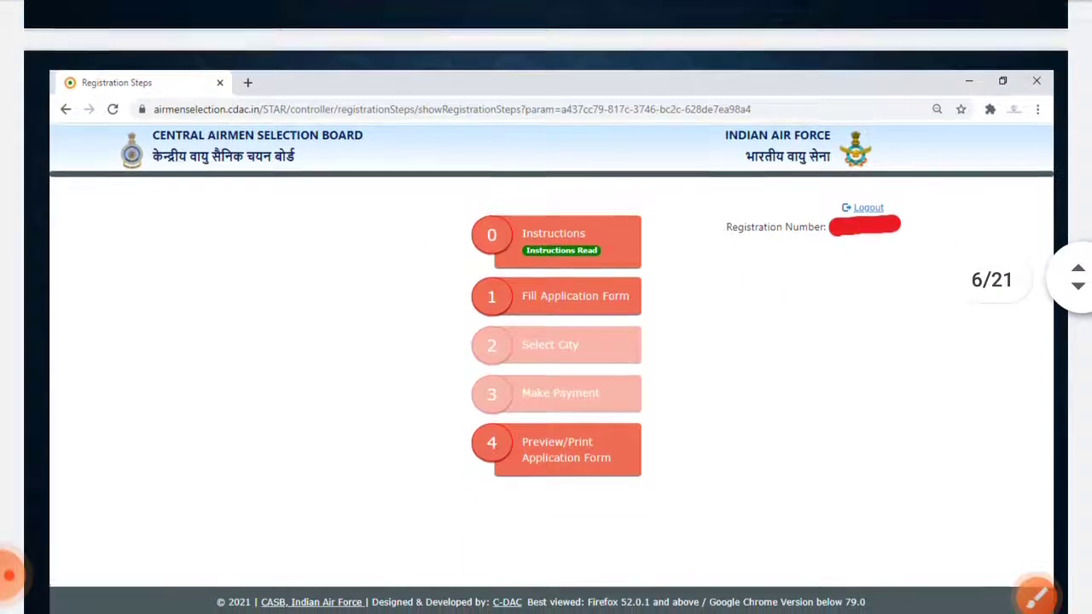
{"action": "scroll", "coordinate": [546, 307], "scroll_direction": "down", "scroll_amount": 1}
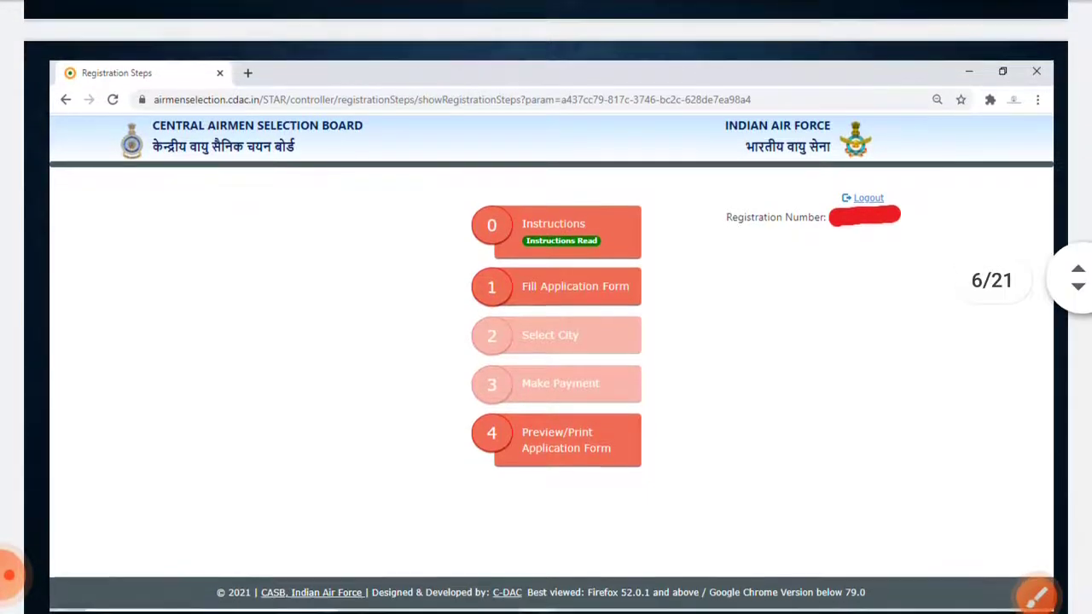
{"action": "left_click", "coordinate": [1036, 596]}
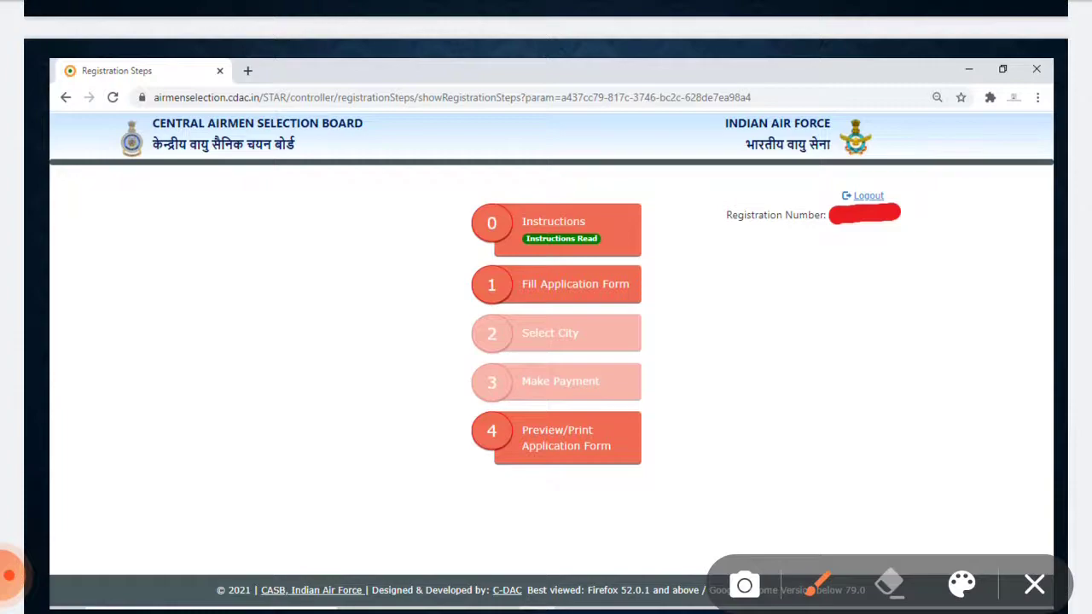
{"action": "left_click_drag", "start_coordinate": [317, 230], "coordinate": [430, 229]}
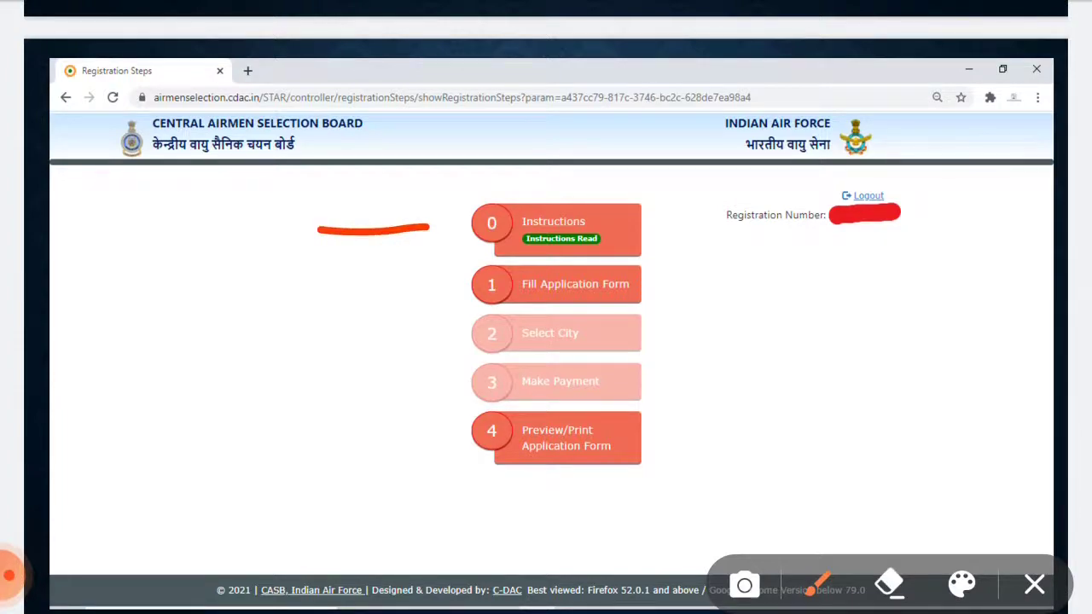
{"action": "left_click_drag", "start_coordinate": [367, 200], "coordinate": [331, 288]}
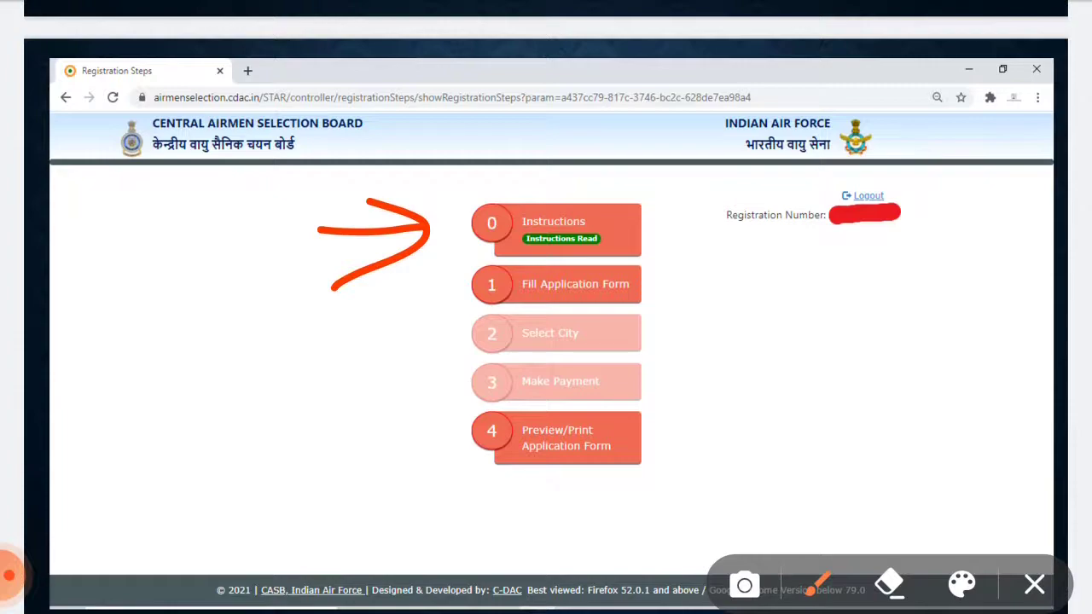
{"action": "mouse_move", "coordinate": [662, 280]}
{"action": "left_mouse_down"}
{"action": "mouse_move", "coordinate": [589, 254]}
{"action": "mouse_move", "coordinate": [687, 307]}
{"action": "mouse_move", "coordinate": [597, 260]}
{"action": "left_mouse_up"}
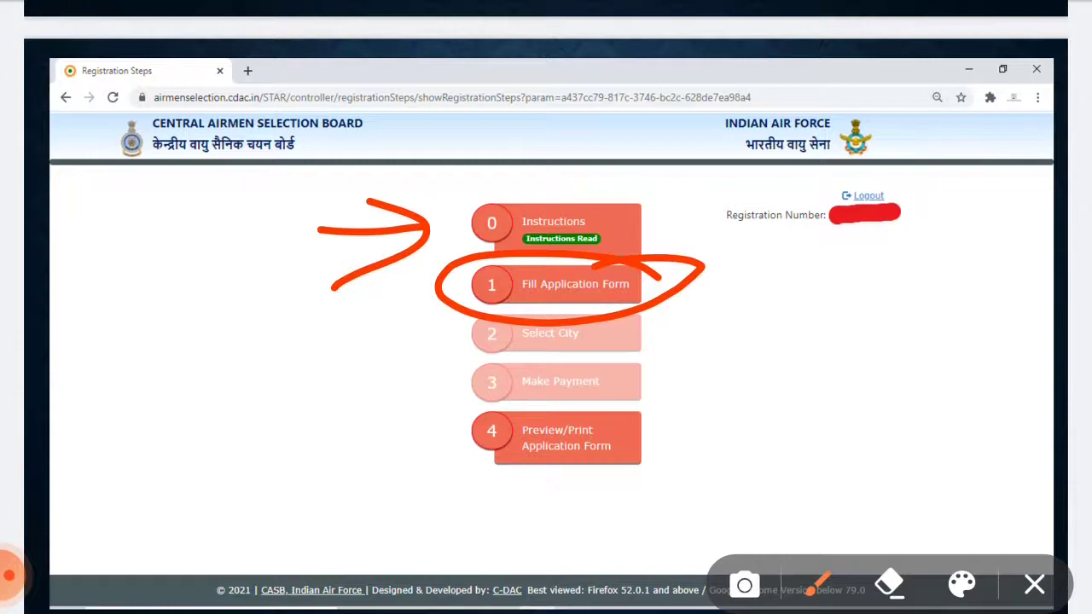
{"action": "left_click", "coordinate": [1035, 584]}
Step: On the Personal Information slide, draw an arrow towards the Candidate's Name field and underline its label and the Gender value
{"action": "scroll", "coordinate": [546, 308], "scroll_direction": "down", "scroll_amount": 5}
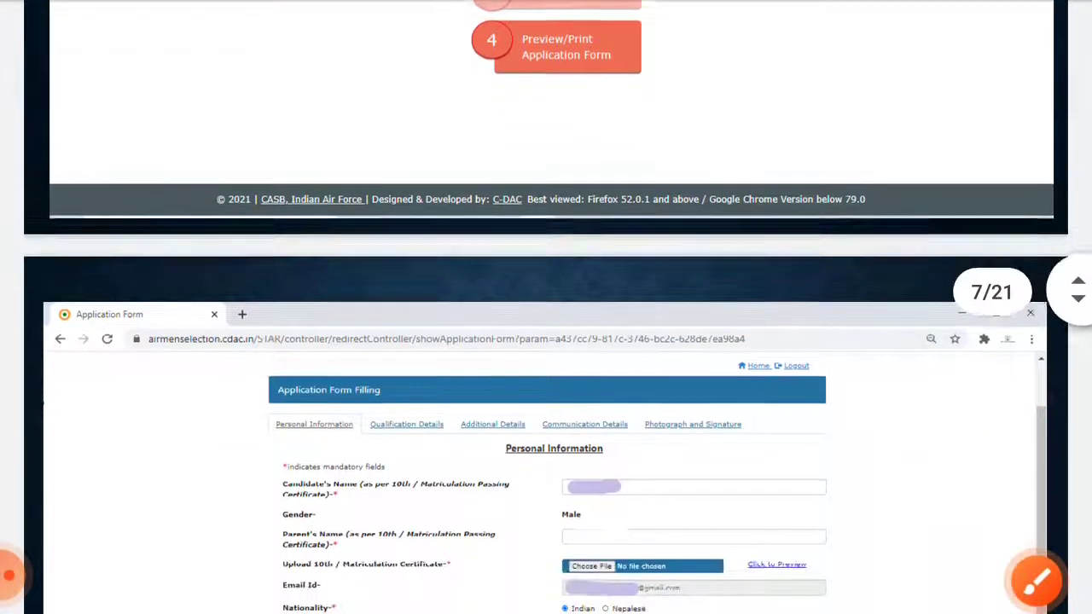
{"action": "scroll", "coordinate": [546, 307], "scroll_direction": "down", "scroll_amount": 4}
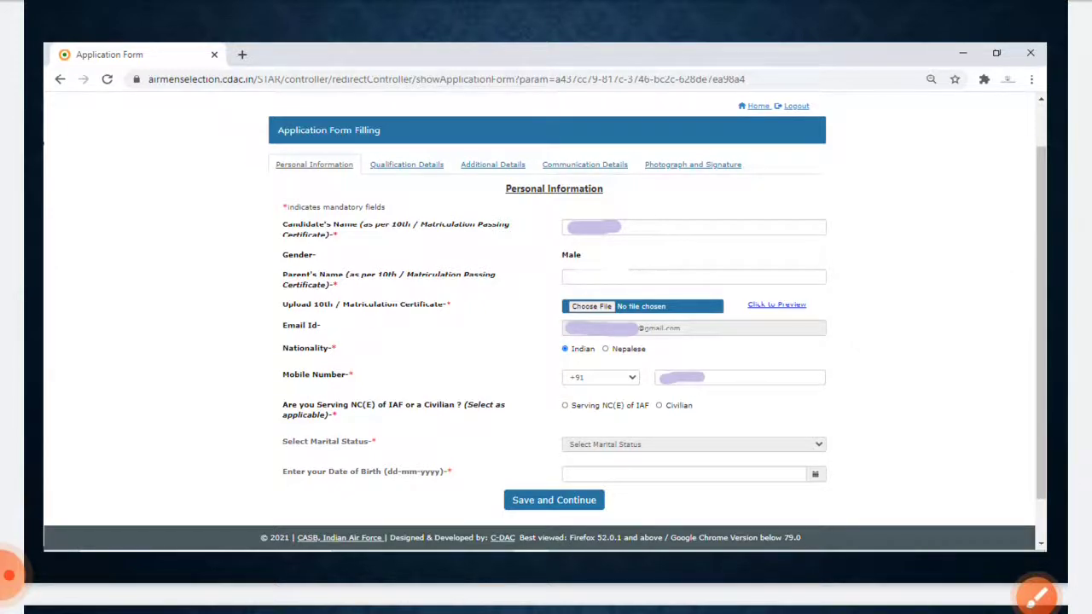
{"action": "left_click", "coordinate": [1036, 596]}
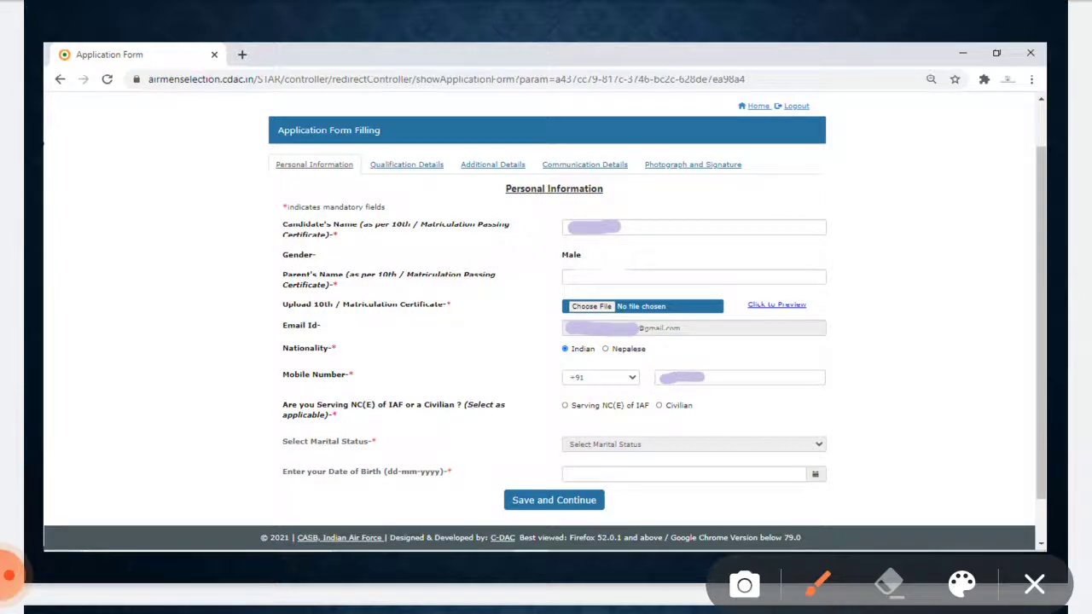
{"action": "left_click_drag", "start_coordinate": [139, 220], "coordinate": [219, 213]}
{"action": "left_click_drag", "start_coordinate": [178, 181], "coordinate": [156, 245]}
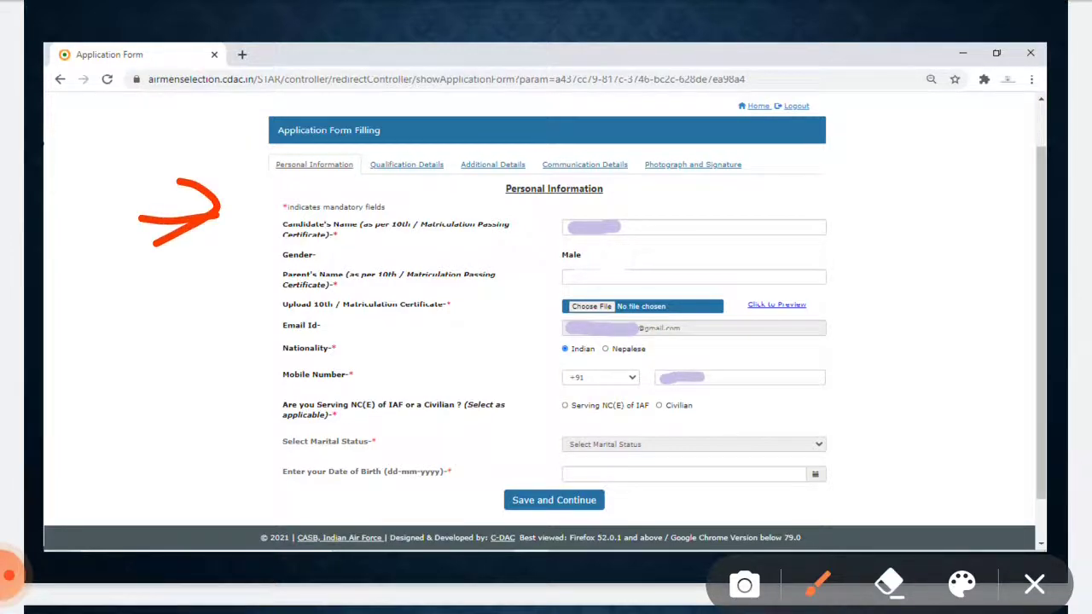
{"action": "left_click_drag", "start_coordinate": [347, 249], "coordinate": [451, 244]}
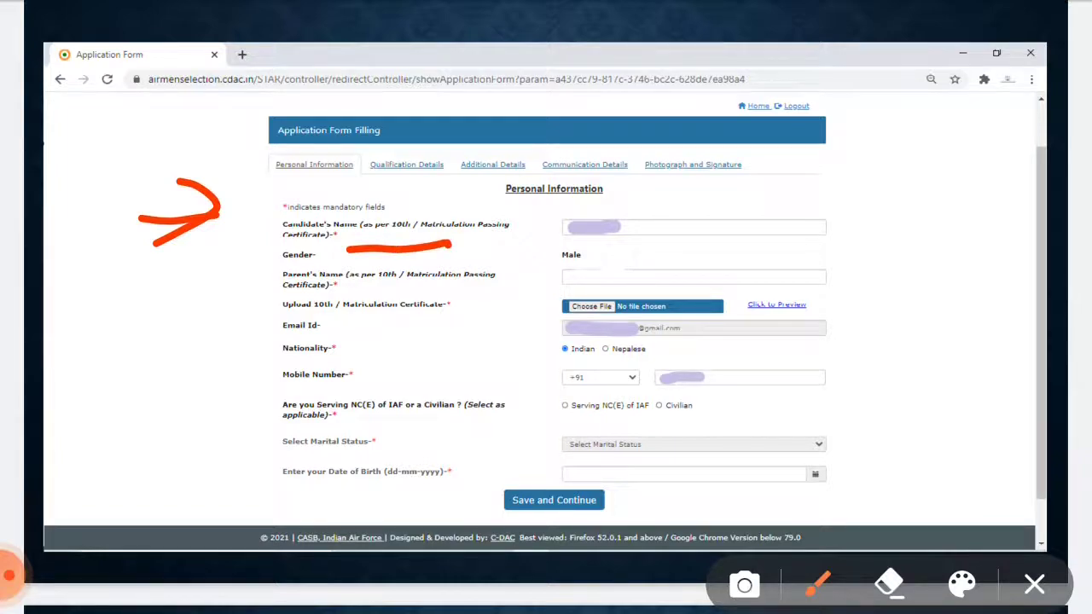
{"action": "left_click_drag", "start_coordinate": [533, 267], "coordinate": [623, 261]}
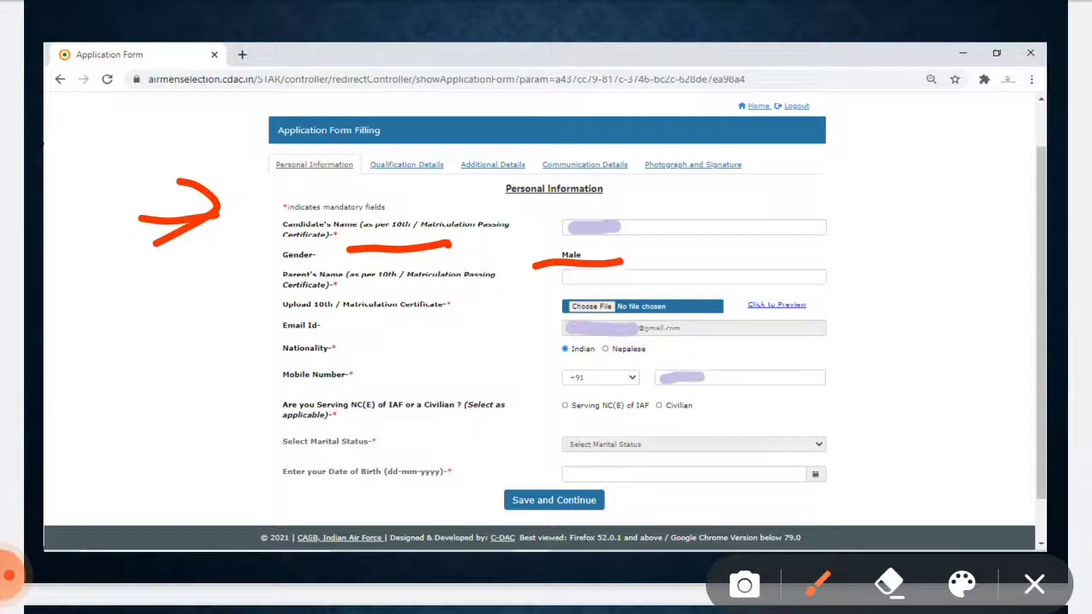
Step: Mark the Upload 10th / Matriculation Certificate row with an arrow, and circle its label and file chooser
{"action": "left_click_drag", "start_coordinate": [158, 294], "coordinate": [252, 288]}
{"action": "mouse_move", "coordinate": [205, 245]}
{"action": "left_mouse_down"}
{"action": "mouse_move", "coordinate": [231, 256]}
{"action": "mouse_move", "coordinate": [192, 328]}
{"action": "left_mouse_up"}
{"action": "left_click", "coordinate": [475, 296]}
{"action": "mouse_move", "coordinate": [473, 290]}
{"action": "left_mouse_down"}
{"action": "mouse_move", "coordinate": [432, 342]}
{"action": "mouse_move", "coordinate": [414, 288]}
{"action": "left_mouse_up"}
{"action": "mouse_move", "coordinate": [678, 292]}
{"action": "left_mouse_down"}
{"action": "mouse_move", "coordinate": [572, 329]}
{"action": "mouse_move", "coordinate": [843, 273]}
{"action": "mouse_move", "coordinate": [593, 298]}
{"action": "left_mouse_up"}
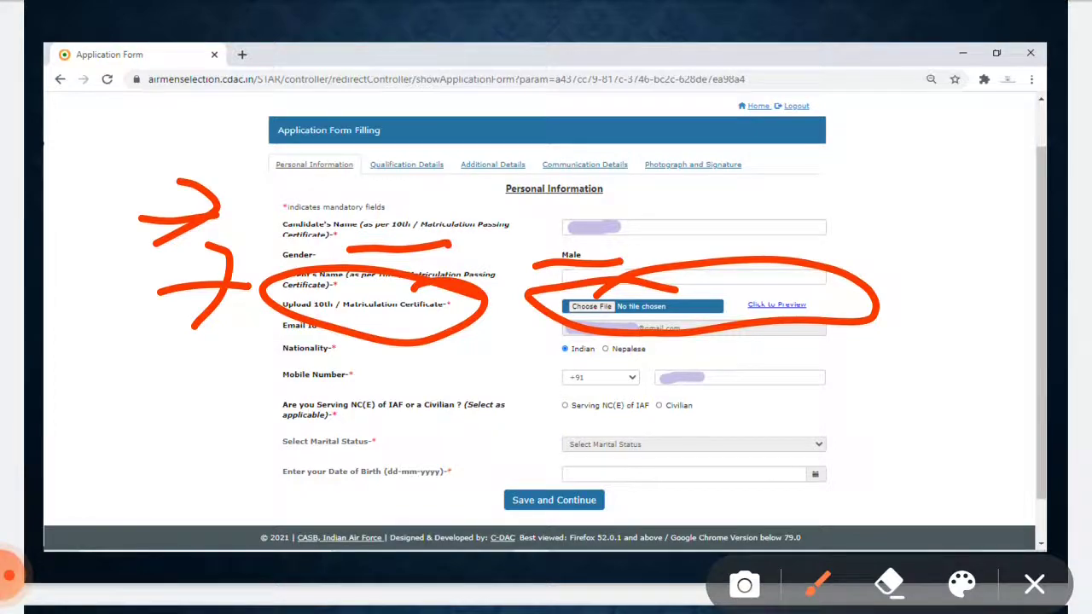
Step: Handwrite the certificate file size range "10 KB to 50 KB" across the upper part of the application form slide
{"action": "left_click_drag", "start_coordinate": [164, 72], "coordinate": [212, 154]}
{"action": "mouse_move", "coordinate": [254, 99]}
{"action": "left_mouse_down"}
{"action": "mouse_move", "coordinate": [221, 105]}
{"action": "mouse_move", "coordinate": [257, 101]}
{"action": "left_mouse_up"}
{"action": "left_click_drag", "start_coordinate": [307, 56], "coordinate": [317, 133]}
{"action": "mouse_move", "coordinate": [345, 58]}
{"action": "left_mouse_down"}
{"action": "mouse_move", "coordinate": [331, 89]}
{"action": "mouse_move", "coordinate": [366, 130]}
{"action": "left_mouse_up"}
{"action": "left_click_drag", "start_coordinate": [388, 58], "coordinate": [394, 132]}
{"action": "mouse_move", "coordinate": [388, 53]}
{"action": "left_mouse_down"}
{"action": "mouse_move", "coordinate": [411, 103]}
{"action": "mouse_move", "coordinate": [401, 147]}
{"action": "left_mouse_up"}
{"action": "left_click_drag", "start_coordinate": [518, 53], "coordinate": [503, 152]}
{"action": "mouse_move", "coordinate": [445, 115]}
{"action": "left_mouse_down"}
{"action": "mouse_move", "coordinate": [529, 96]}
{"action": "mouse_move", "coordinate": [598, 107]}
{"action": "mouse_move", "coordinate": [570, 94]}
{"action": "left_mouse_up"}
{"action": "mouse_move", "coordinate": [747, 64]}
{"action": "left_mouse_down"}
{"action": "mouse_move", "coordinate": [721, 120]}
{"action": "mouse_move", "coordinate": [647, 166]}
{"action": "left_mouse_up"}
{"action": "mouse_move", "coordinate": [785, 106]}
{"action": "left_mouse_down"}
{"action": "mouse_move", "coordinate": [795, 102]}
{"action": "mouse_move", "coordinate": [775, 104]}
{"action": "left_mouse_up"}
{"action": "mouse_move", "coordinate": [888, 61]}
{"action": "left_mouse_down"}
{"action": "mouse_move", "coordinate": [871, 161]}
{"action": "mouse_move", "coordinate": [880, 120]}
{"action": "left_mouse_up"}
{"action": "left_click_drag", "start_coordinate": [880, 119], "coordinate": [923, 175]}
{"action": "left_click_drag", "start_coordinate": [942, 92], "coordinate": [937, 174]}
{"action": "mouse_move", "coordinate": [930, 78]}
{"action": "left_mouse_down"}
{"action": "mouse_move", "coordinate": [949, 128]}
{"action": "mouse_move", "coordinate": [921, 174]}
{"action": "left_mouse_up"}
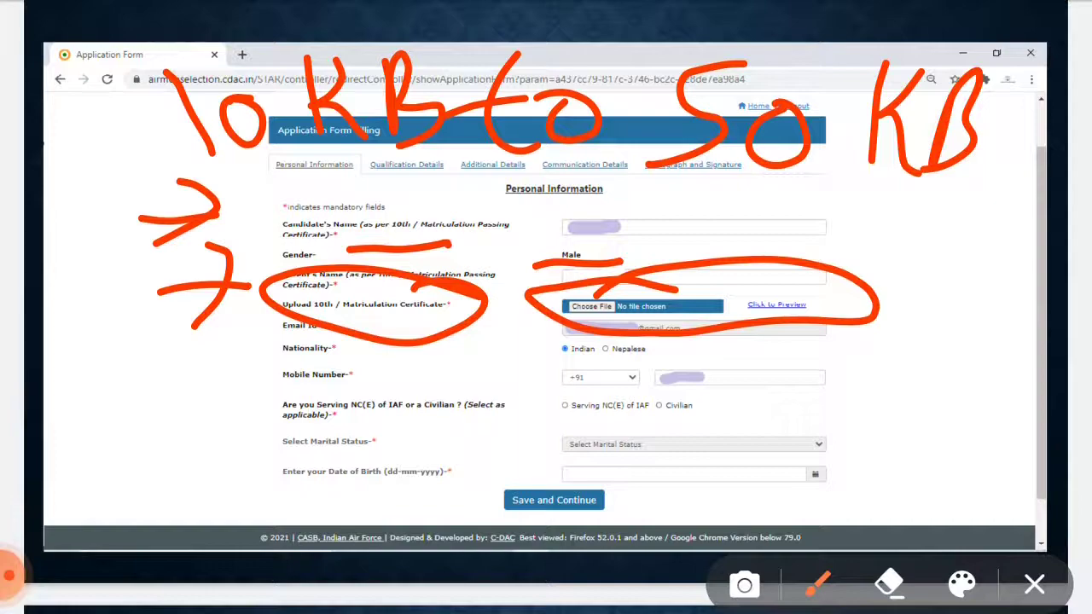
Step: Underline Nationality, Mobile Number and Date of Birth, circle Save and Continue with a downward arrow beside the form, and close the drawing overlay
{"action": "left_click_drag", "start_coordinate": [231, 361], "coordinate": [294, 358]}
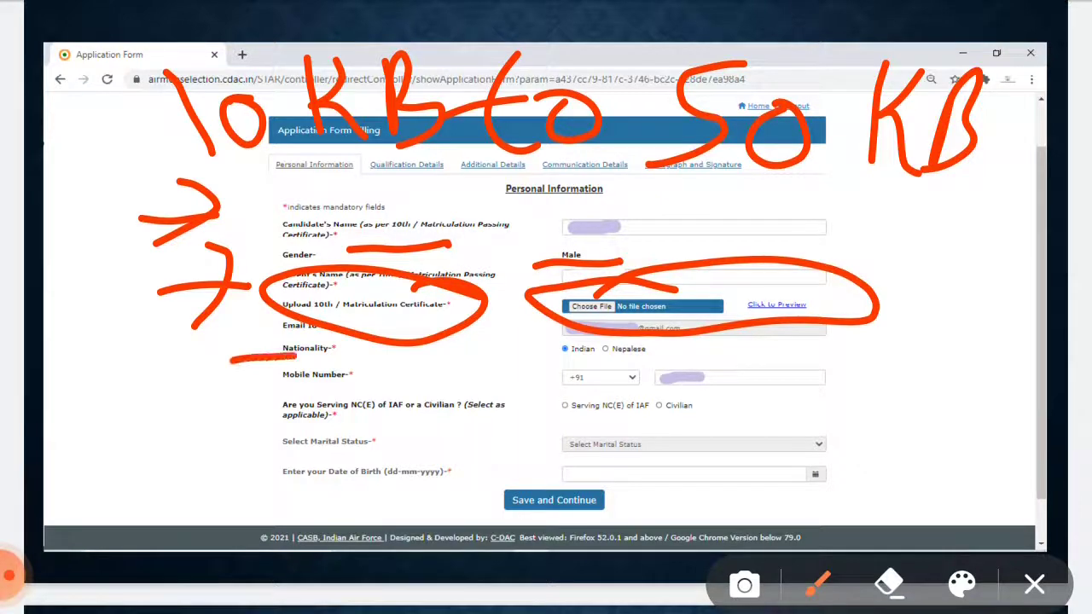
{"action": "left_click_drag", "start_coordinate": [681, 397], "coordinate": [779, 384]}
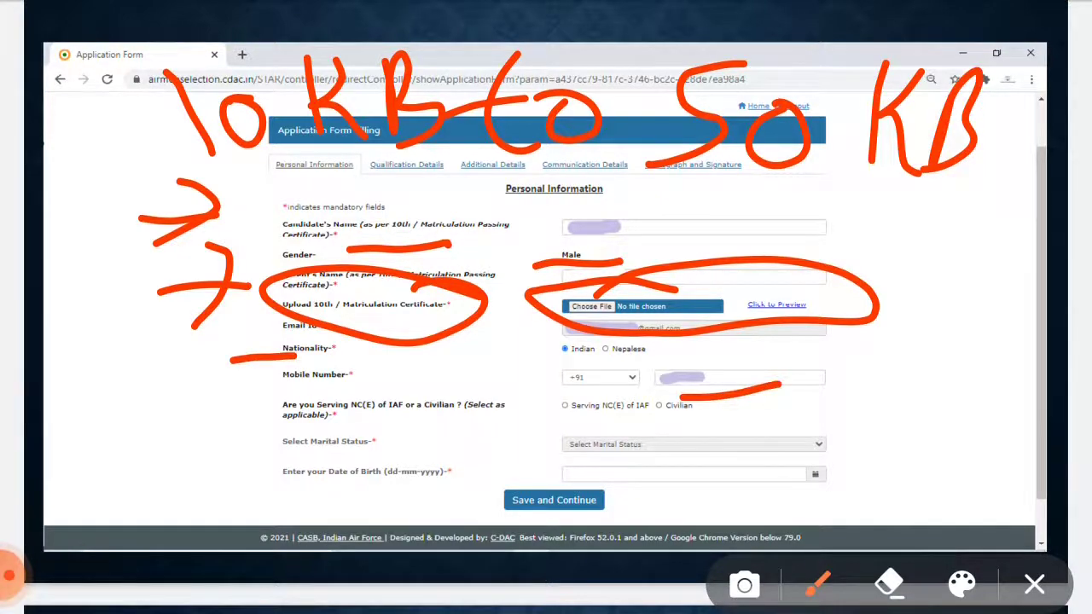
{"action": "left_click_drag", "start_coordinate": [271, 500], "coordinate": [393, 503]}
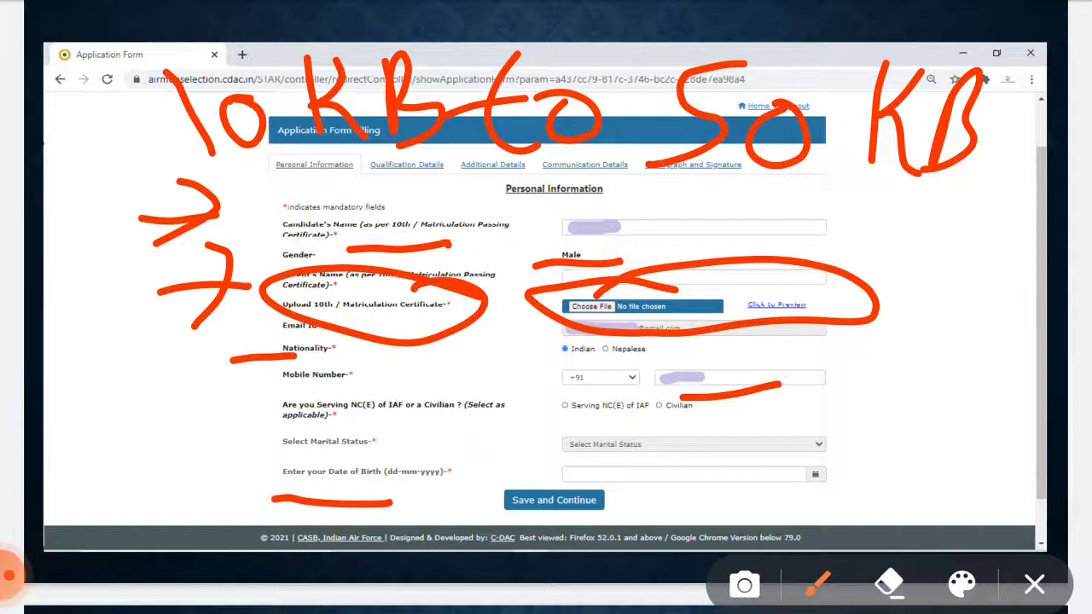
{"action": "mouse_move", "coordinate": [640, 499]}
{"action": "left_mouse_down"}
{"action": "mouse_move", "coordinate": [614, 468]}
{"action": "mouse_move", "coordinate": [639, 533]}
{"action": "mouse_move", "coordinate": [602, 473]}
{"action": "left_mouse_up"}
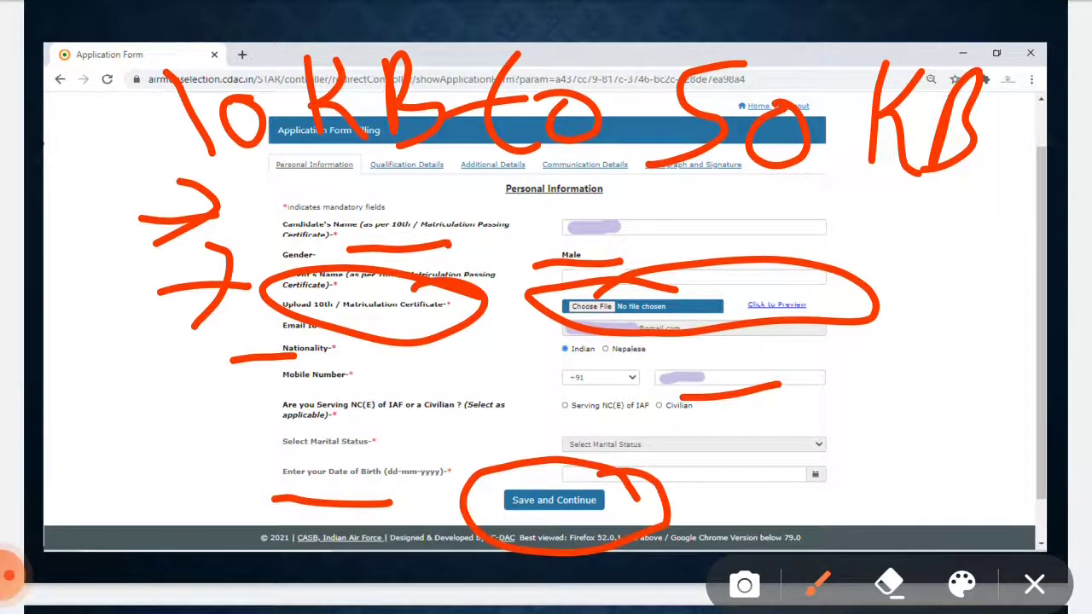
{"action": "mouse_move", "coordinate": [930, 220]}
{"action": "left_mouse_down"}
{"action": "mouse_move", "coordinate": [938, 437]}
{"action": "mouse_move", "coordinate": [1015, 386]}
{"action": "left_mouse_up"}
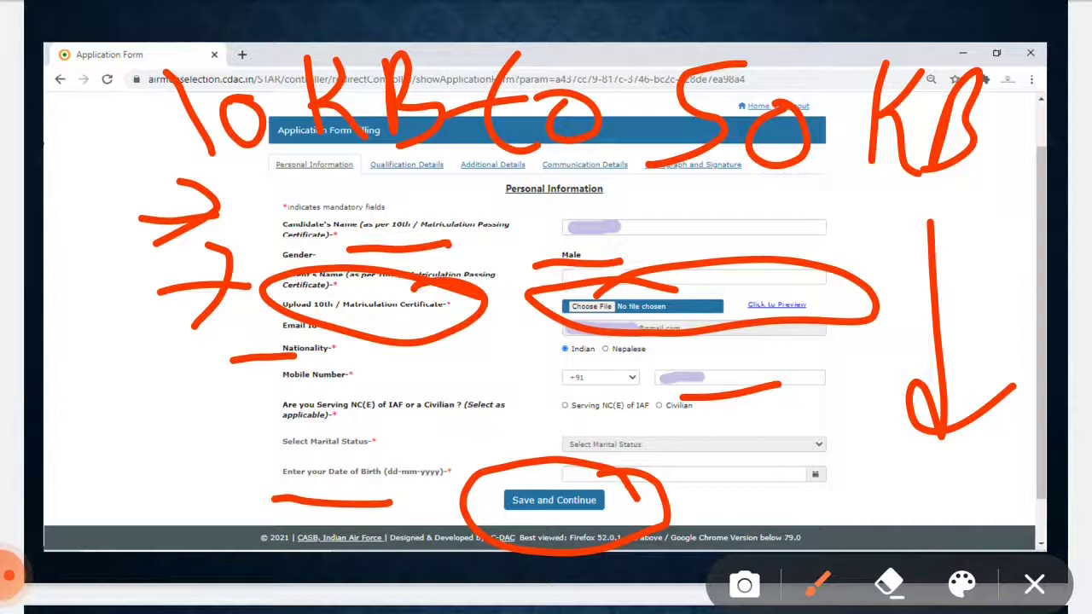
{"action": "key", "text": "Escape"}
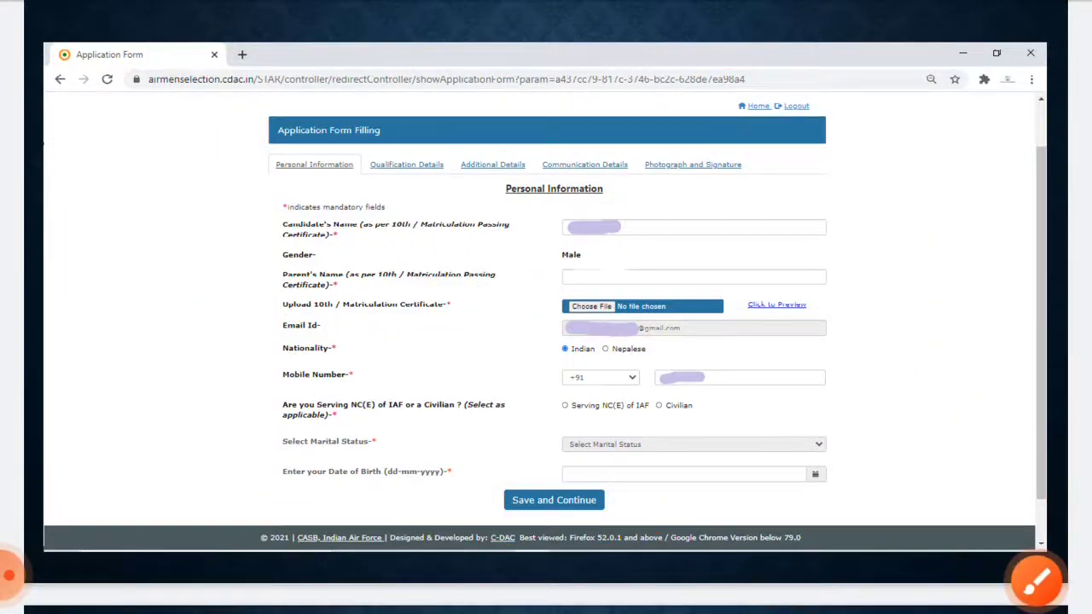
Step: On the Qualification Details slide, circle the 10+2 / 12th option and the 3 years Diploma course in Engineering option
{"action": "key", "text": "Down"}
{"action": "scroll", "coordinate": [546, 307], "scroll_direction": "down", "scroll_amount": 1}
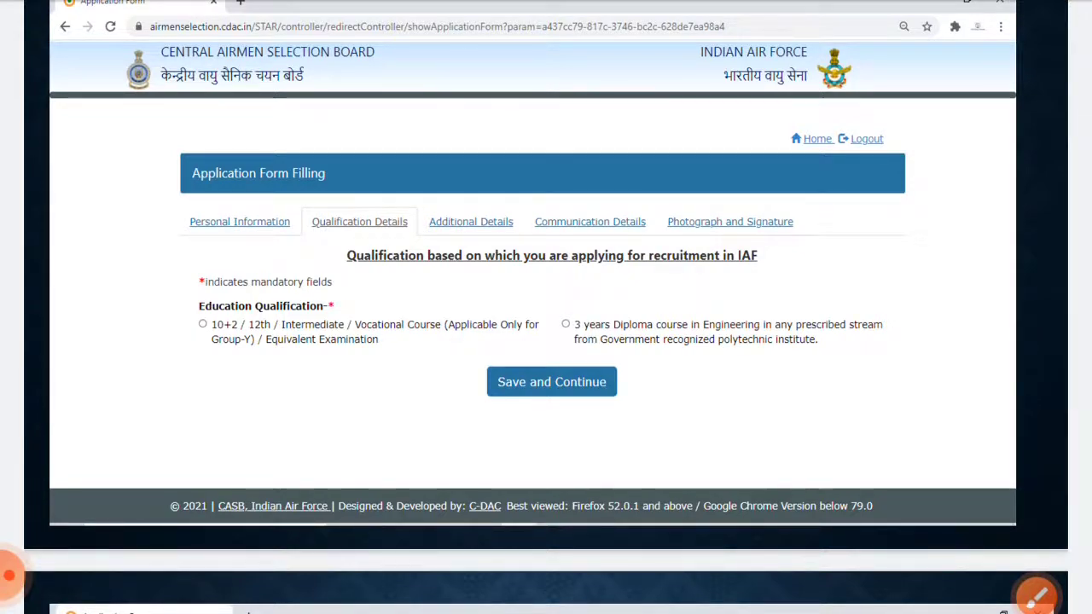
{"action": "left_click", "coordinate": [1037, 595]}
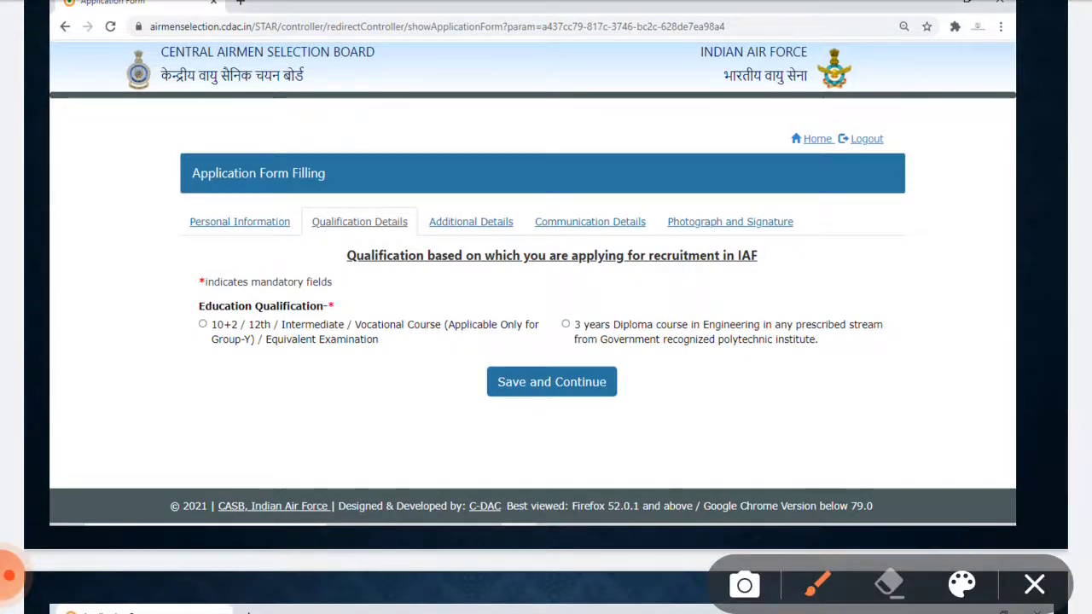
{"action": "mouse_move", "coordinate": [160, 365]}
{"action": "left_mouse_down"}
{"action": "mouse_move", "coordinate": [478, 290]}
{"action": "mouse_move", "coordinate": [308, 356]}
{"action": "left_mouse_up"}
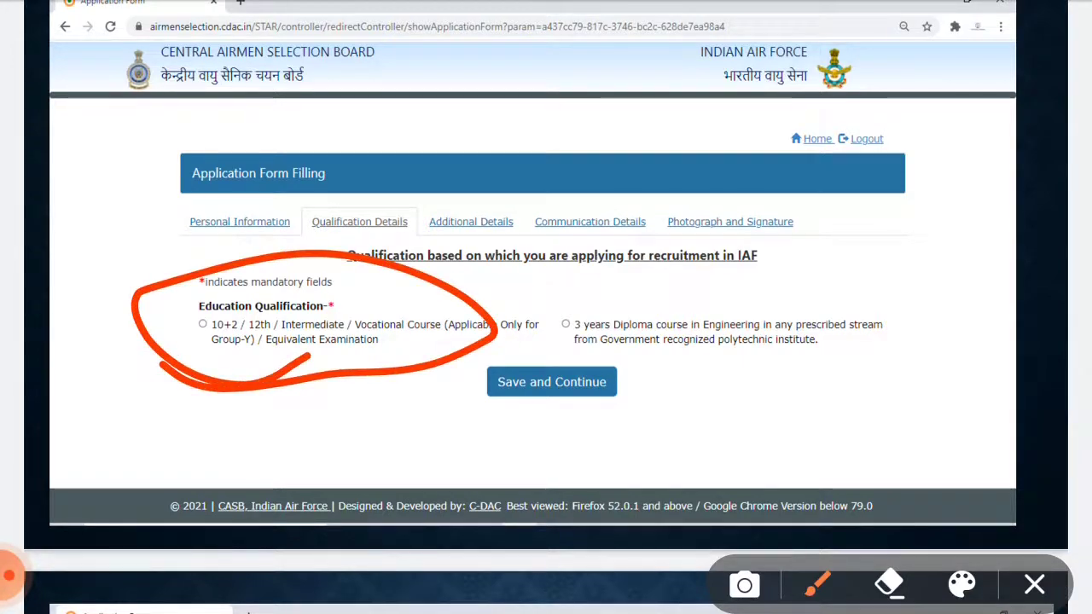
{"action": "mouse_move", "coordinate": [707, 279]}
{"action": "left_mouse_down"}
{"action": "mouse_move", "coordinate": [602, 283]}
{"action": "mouse_move", "coordinate": [870, 295]}
{"action": "mouse_move", "coordinate": [674, 258]}
{"action": "left_mouse_up"}
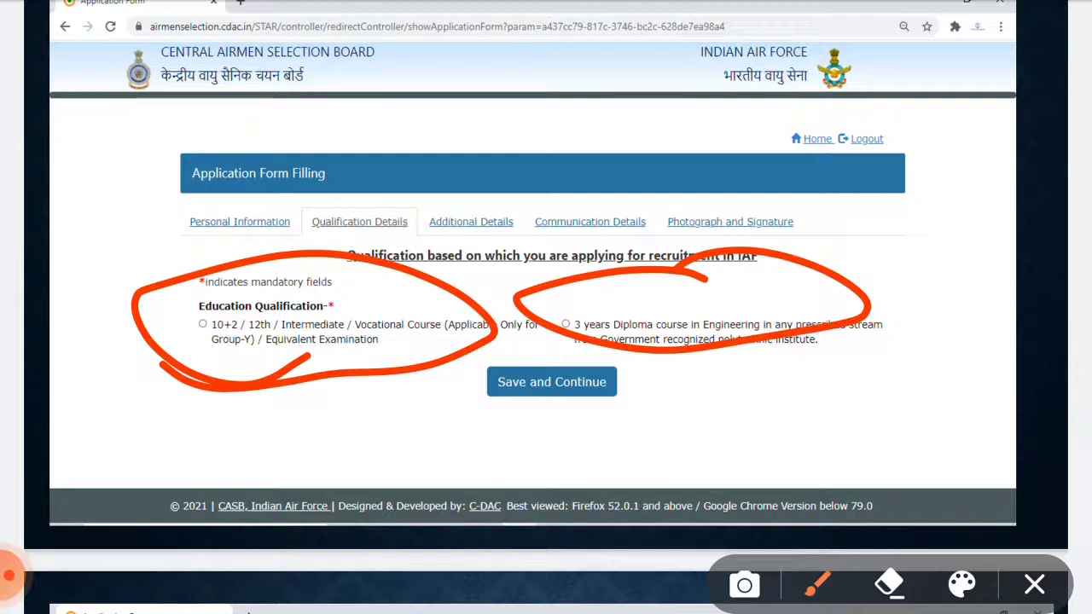
Step: Clear the drawing overlay, go to the slide showing the completed education choice, and circle its selected 10+2 / 12th option
{"action": "left_click", "coordinate": [1035, 585]}
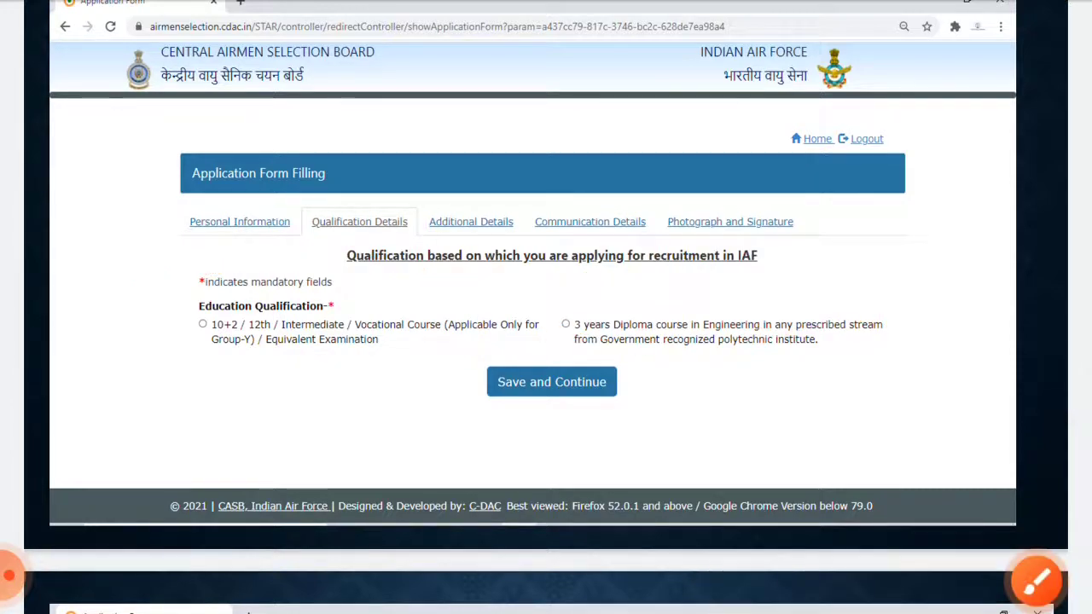
{"action": "scroll", "coordinate": [546, 341], "scroll_direction": "down", "scroll_amount": 5}
{"action": "scroll", "coordinate": [546, 341], "scroll_direction": "down", "scroll_amount": 4}
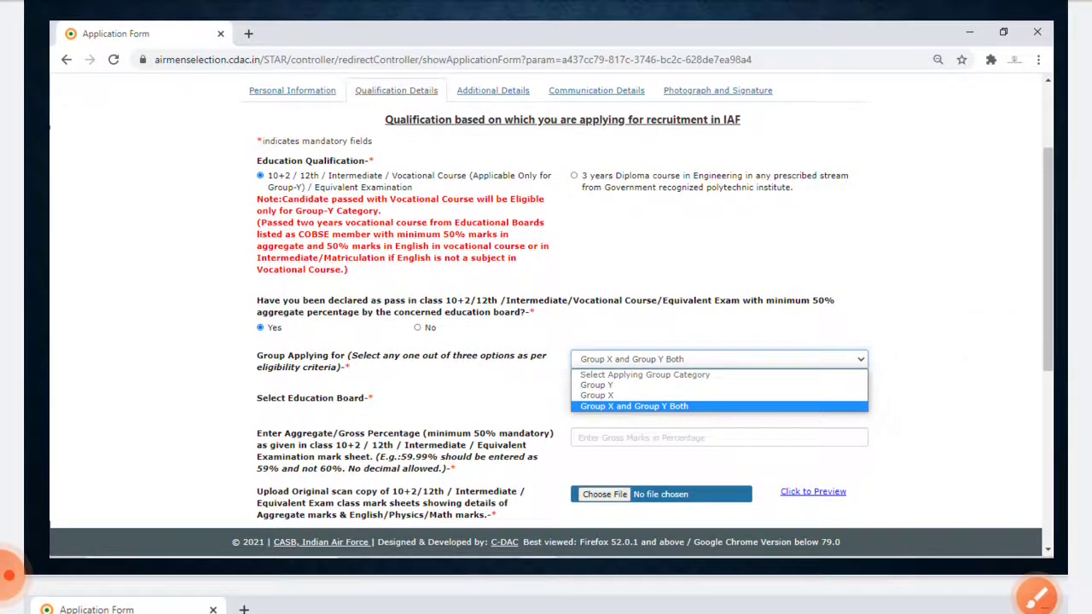
{"action": "left_click", "coordinate": [1037, 597]}
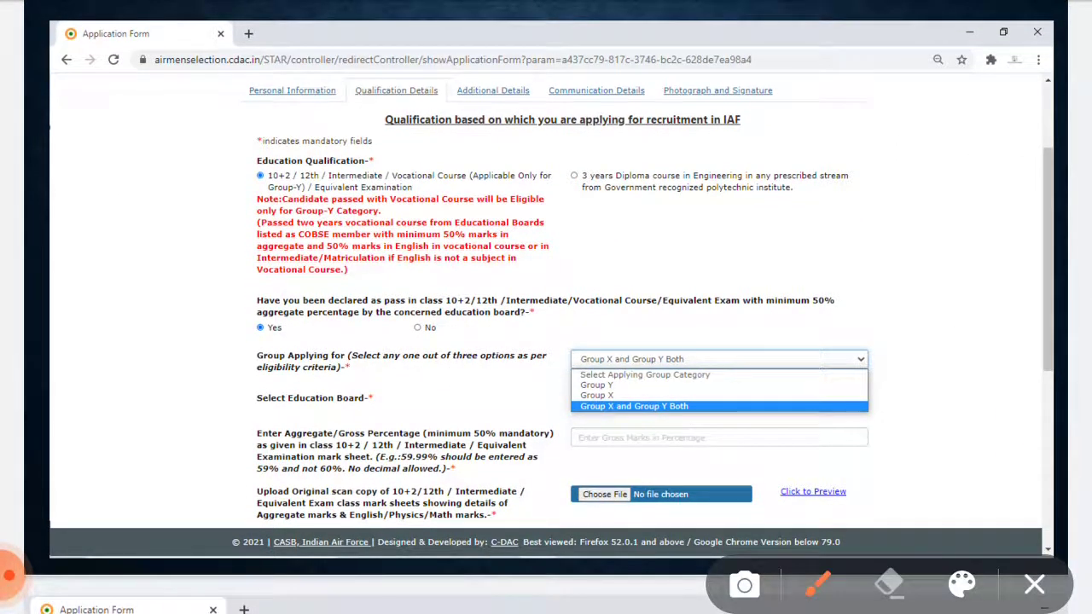
{"action": "mouse_move", "coordinate": [288, 144]}
{"action": "left_mouse_down"}
{"action": "mouse_move", "coordinate": [337, 184]}
{"action": "mouse_move", "coordinate": [269, 135]}
{"action": "left_mouse_up"}
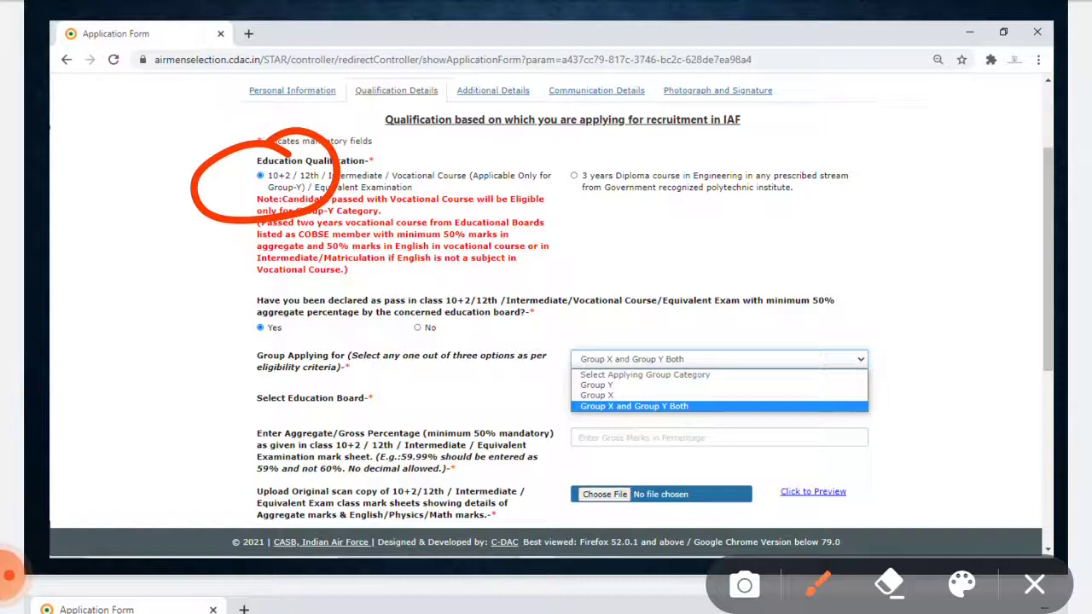
Step: Handwrite "50%" in large figures over the area of the 3 years Diploma course option
{"action": "mouse_move", "coordinate": [664, 174]}
{"action": "left_mouse_down"}
{"action": "mouse_move", "coordinate": [635, 268]}
{"action": "mouse_move", "coordinate": [576, 280]}
{"action": "left_mouse_up"}
{"action": "mouse_move", "coordinate": [712, 205]}
{"action": "left_mouse_down"}
{"action": "mouse_move", "coordinate": [724, 243]}
{"action": "mouse_move", "coordinate": [714, 205]}
{"action": "left_mouse_up"}
{"action": "left_click_drag", "start_coordinate": [827, 149], "coordinate": [781, 238]}
{"action": "left_click_drag", "start_coordinate": [775, 166], "coordinate": [772, 191]}
{"action": "mouse_move", "coordinate": [853, 217]}
{"action": "left_mouse_down"}
{"action": "mouse_move", "coordinate": [853, 234]}
{"action": "mouse_move", "coordinate": [877, 205]}
{"action": "left_mouse_up"}
Step: Handwrite a figure starting with 49 across the red note, loop around it, and enclose the 50% in brackets
{"action": "mouse_move", "coordinate": [87, 296]}
{"action": "left_mouse_down"}
{"action": "mouse_move", "coordinate": [165, 298]}
{"action": "mouse_move", "coordinate": [209, 365]}
{"action": "left_mouse_up"}
{"action": "mouse_move", "coordinate": [256, 271]}
{"action": "left_mouse_down"}
{"action": "mouse_move", "coordinate": [221, 314]}
{"action": "mouse_move", "coordinate": [232, 345]}
{"action": "left_mouse_up"}
{"action": "left_click_drag", "start_coordinate": [365, 248], "coordinate": [352, 334]}
{"action": "left_click_drag", "start_coordinate": [310, 276], "coordinate": [337, 260]}
{"action": "mouse_move", "coordinate": [336, 213]}
{"action": "left_mouse_down"}
{"action": "mouse_move", "coordinate": [120, 282]}
{"action": "mouse_move", "coordinate": [307, 213]}
{"action": "left_mouse_up"}
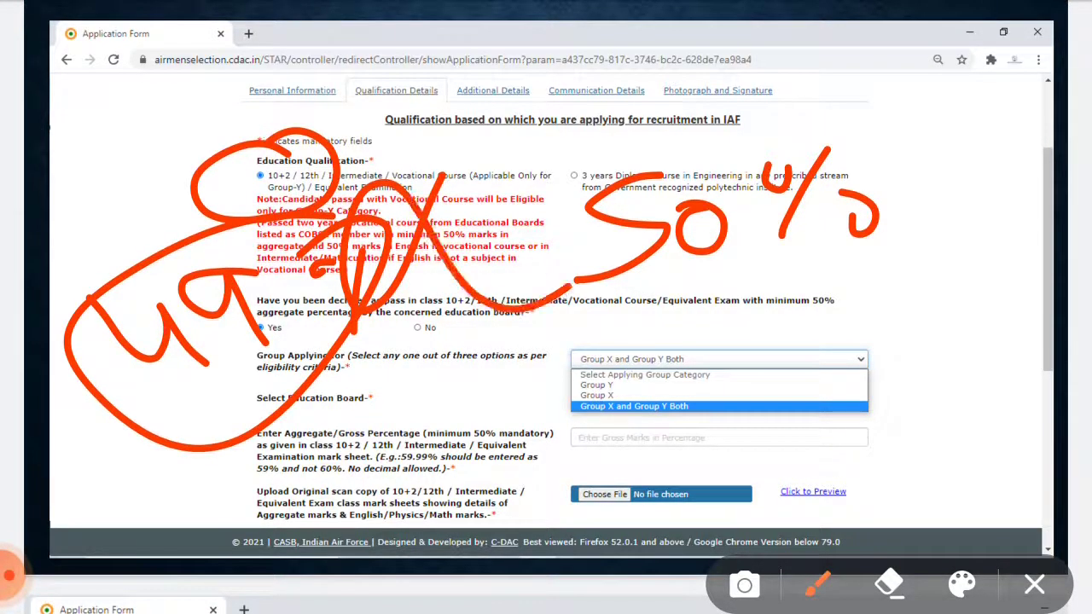
{"action": "left_click_drag", "start_coordinate": [585, 144], "coordinate": [691, 315]}
{"action": "mouse_move", "coordinate": [826, 151]}
{"action": "left_mouse_down"}
{"action": "mouse_move", "coordinate": [928, 244]}
{"action": "mouse_move", "coordinate": [807, 282]}
{"action": "left_mouse_up"}
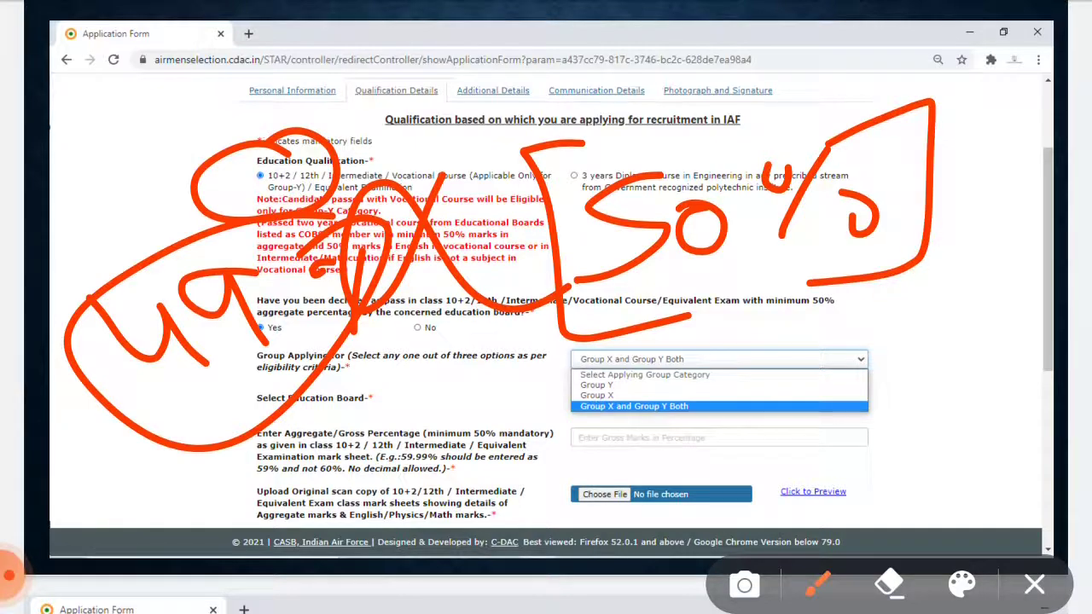
Step: Erase all annotations from the slide, and handwrite a large X and Y with tick marks above the group choice
{"action": "left_click", "coordinate": [889, 585]}
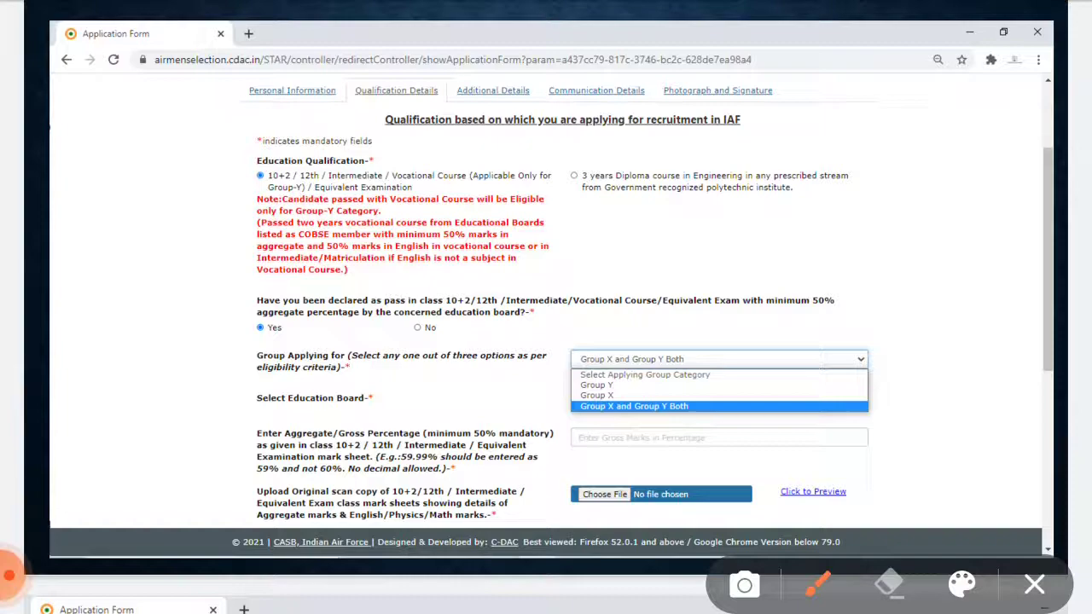
{"action": "left_click_drag", "start_coordinate": [707, 212], "coordinate": [674, 284]}
{"action": "left_click_drag", "start_coordinate": [631, 215], "coordinate": [721, 274]}
{"action": "mouse_move", "coordinate": [738, 183]}
{"action": "left_mouse_down"}
{"action": "mouse_move", "coordinate": [821, 169]}
{"action": "mouse_move", "coordinate": [890, 120]}
{"action": "left_mouse_up"}
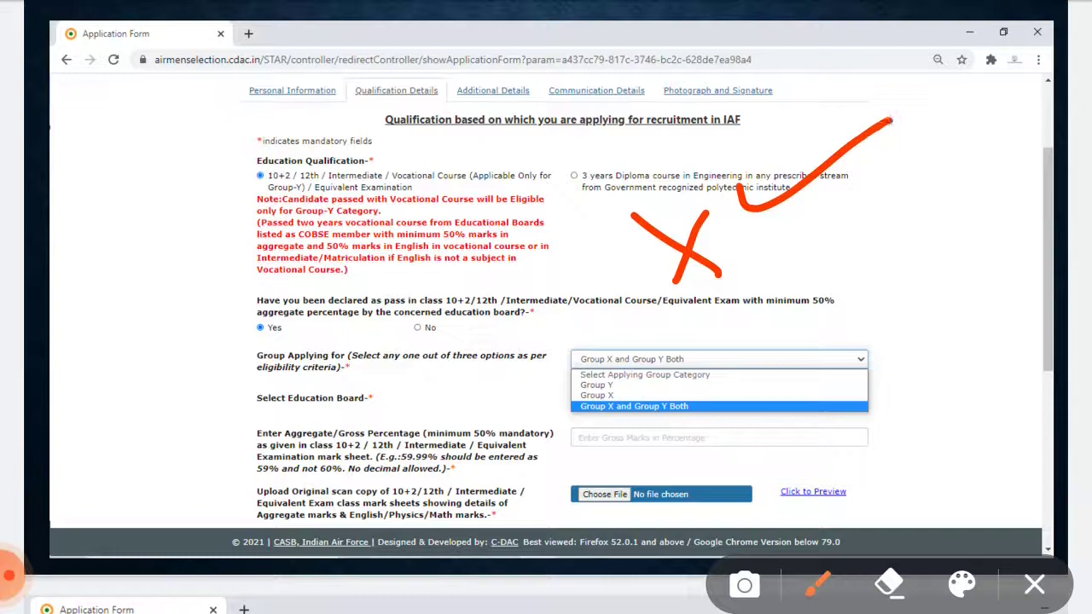
{"action": "left_click_drag", "start_coordinate": [884, 241], "coordinate": [902, 297]}
{"action": "left_click_drag", "start_coordinate": [846, 222], "coordinate": [985, 179]}
{"action": "mouse_move", "coordinate": [926, 144]}
{"action": "left_mouse_down"}
{"action": "mouse_move", "coordinate": [969, 171]}
{"action": "mouse_move", "coordinate": [1066, 94]}
{"action": "left_mouse_up"}
Step: Link the X and Y with a curve, and circle the Group X and Group Y Both option, education board, aggregate percentage and mark sheet upload rows
{"action": "mouse_move", "coordinate": [662, 281]}
{"action": "left_mouse_down"}
{"action": "mouse_move", "coordinate": [776, 375]}
{"action": "mouse_move", "coordinate": [913, 257]}
{"action": "left_mouse_up"}
{"action": "mouse_move", "coordinate": [725, 408]}
{"action": "left_mouse_down"}
{"action": "mouse_move", "coordinate": [491, 454]}
{"action": "mouse_move", "coordinate": [756, 373]}
{"action": "left_mouse_up"}
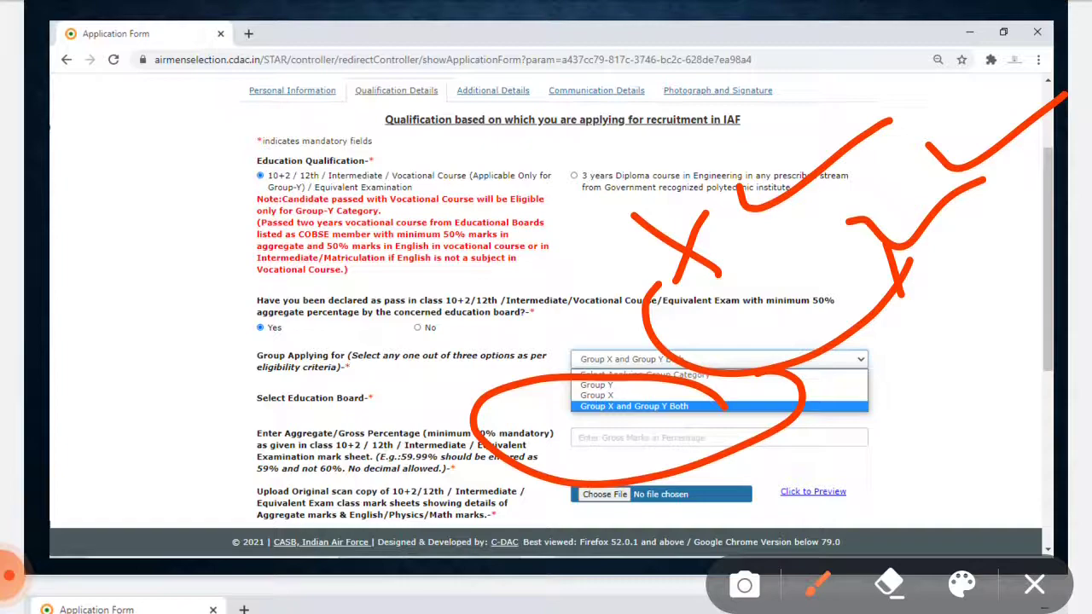
{"action": "mouse_move", "coordinate": [220, 414]}
{"action": "left_mouse_down"}
{"action": "mouse_move", "coordinate": [378, 426]}
{"action": "mouse_move", "coordinate": [204, 386]}
{"action": "mouse_move", "coordinate": [273, 418]}
{"action": "left_mouse_up"}
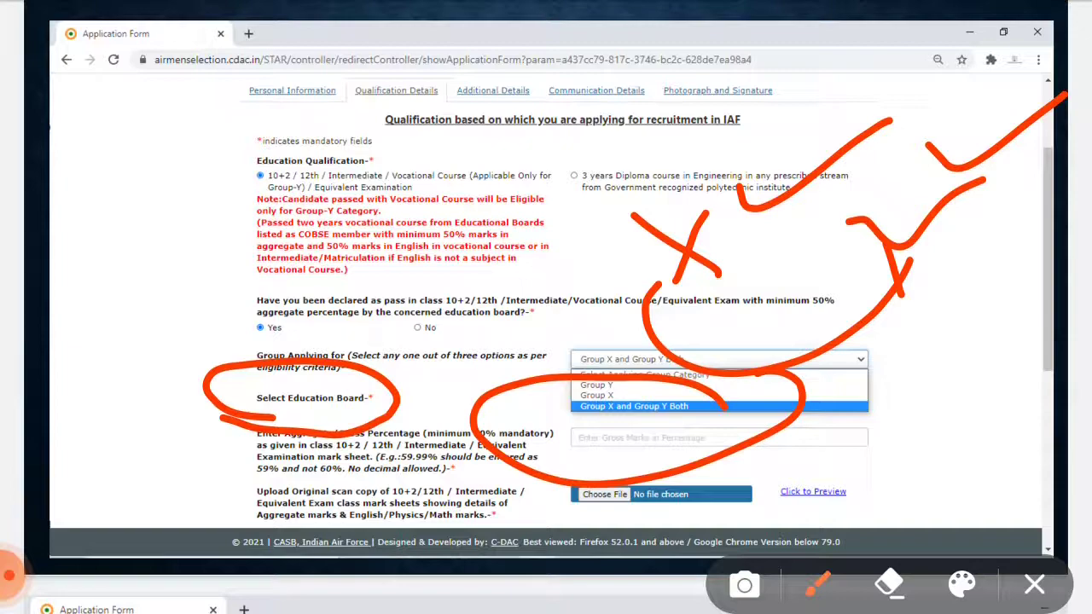
{"action": "mouse_move", "coordinate": [217, 471]}
{"action": "left_mouse_down"}
{"action": "mouse_move", "coordinate": [327, 488]}
{"action": "mouse_move", "coordinate": [516, 415]}
{"action": "mouse_move", "coordinate": [204, 456]}
{"action": "mouse_move", "coordinate": [398, 471]}
{"action": "left_mouse_up"}
{"action": "mouse_move", "coordinate": [687, 420]}
{"action": "left_mouse_down"}
{"action": "mouse_move", "coordinate": [537, 448]}
{"action": "mouse_move", "coordinate": [721, 427]}
{"action": "mouse_move", "coordinate": [641, 436]}
{"action": "left_mouse_up"}
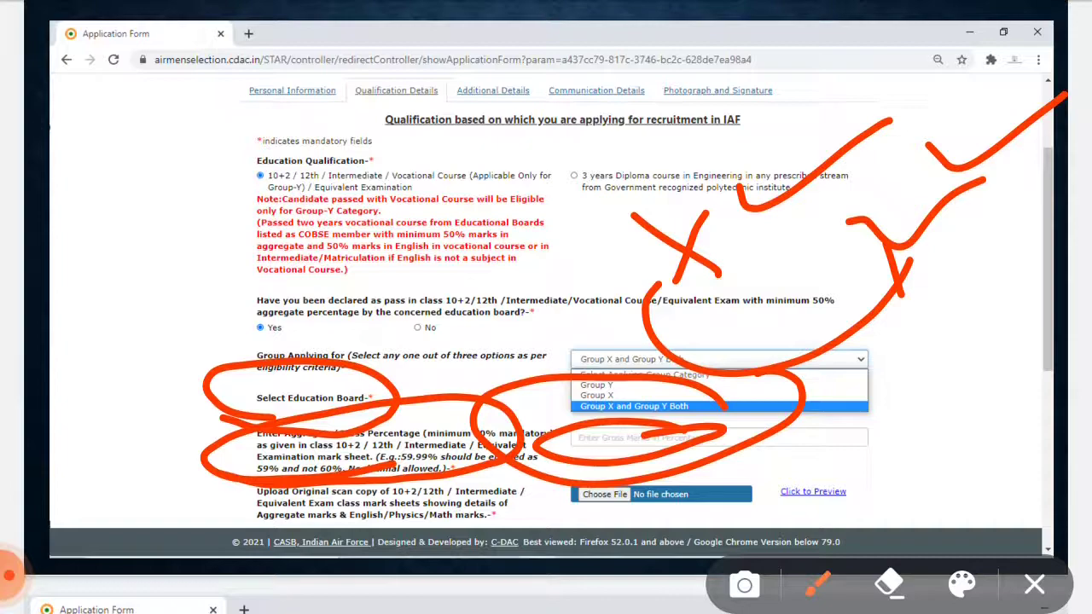
{"action": "mouse_move", "coordinate": [193, 514]}
{"action": "left_mouse_down"}
{"action": "mouse_move", "coordinate": [696, 529]}
{"action": "mouse_move", "coordinate": [730, 461]}
{"action": "mouse_move", "coordinate": [162, 525]}
{"action": "mouse_move", "coordinate": [378, 540]}
{"action": "left_mouse_up"}
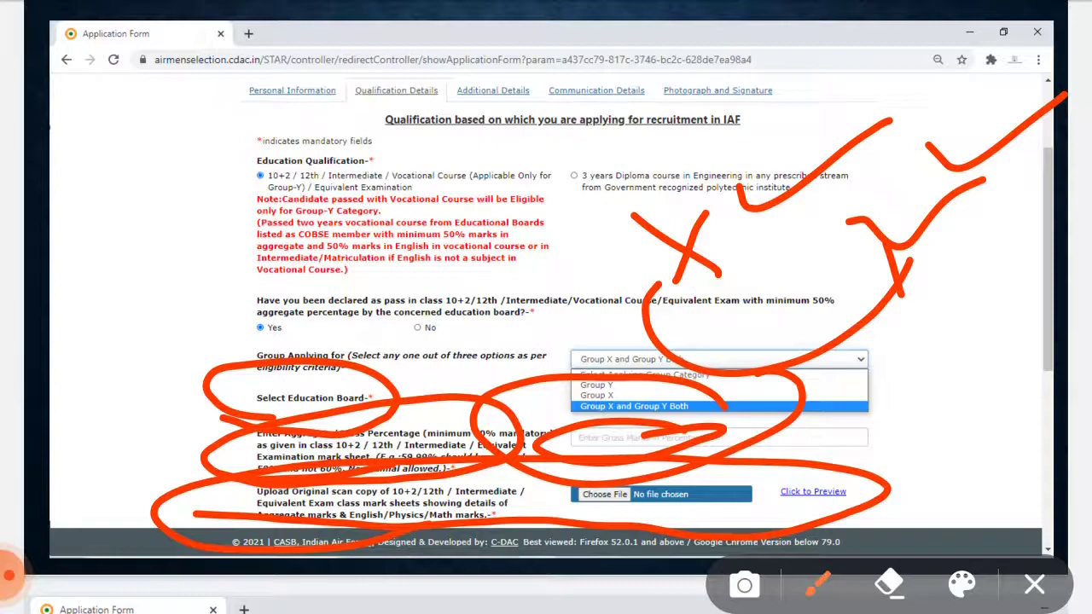
Step: Handwrite a short note across the upper part of the Qualification Details slide, and close the drawing overlay
{"action": "left_click_drag", "start_coordinate": [51, 132], "coordinate": [87, 270]}
{"action": "left_click_drag", "start_coordinate": [136, 153], "coordinate": [135, 156]}
{"action": "left_click_drag", "start_coordinate": [202, 105], "coordinate": [233, 212]}
{"action": "left_click_drag", "start_coordinate": [255, 104], "coordinate": [256, 212]}
{"action": "mouse_move", "coordinate": [321, 125]}
{"action": "left_mouse_down"}
{"action": "mouse_move", "coordinate": [490, 175]}
{"action": "mouse_move", "coordinate": [580, 111]}
{"action": "mouse_move", "coordinate": [657, 192]}
{"action": "left_mouse_up"}
{"action": "left_click_drag", "start_coordinate": [659, 74], "coordinate": [738, 146]}
{"action": "mouse_move", "coordinate": [793, 65]}
{"action": "left_mouse_down"}
{"action": "mouse_move", "coordinate": [841, 93]}
{"action": "mouse_move", "coordinate": [928, 194]}
{"action": "left_mouse_up"}
{"action": "left_click", "coordinate": [1035, 584]}
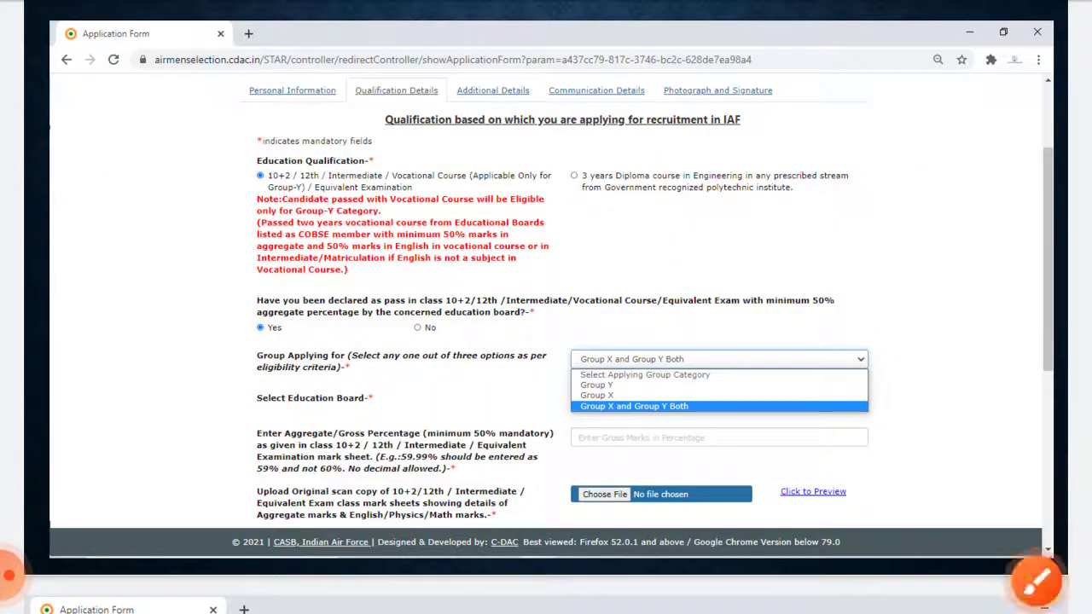
Step: On the subject marks slide, circle the English and Mathematics labels and English field, and tick the Mathematics and Physics percentage entries
{"action": "scroll", "coordinate": [546, 307], "scroll_direction": "down", "scroll_amount": 5}
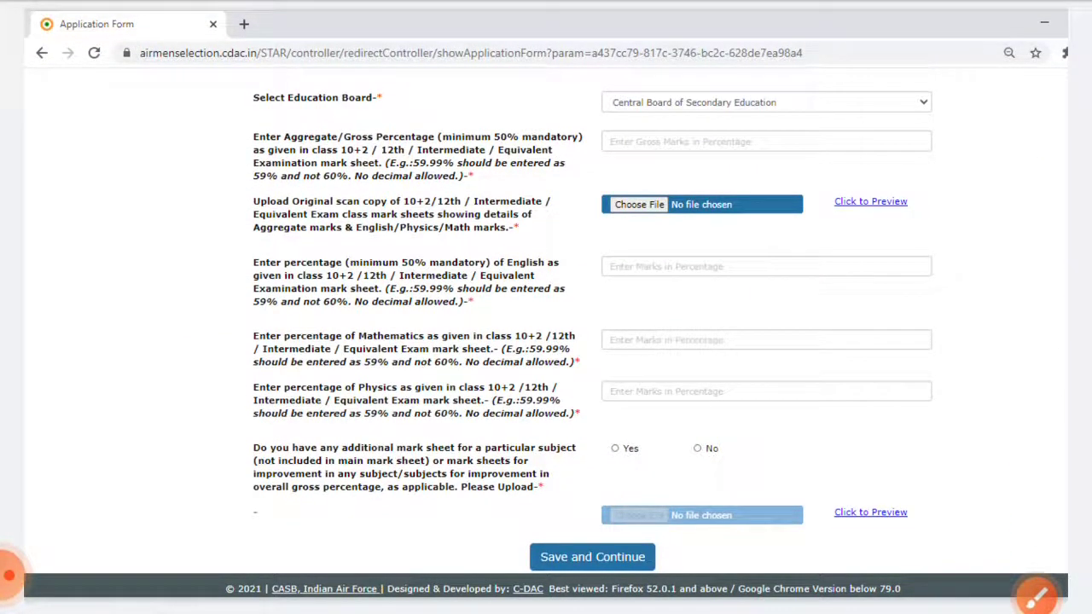
{"action": "left_click", "coordinate": [1037, 595]}
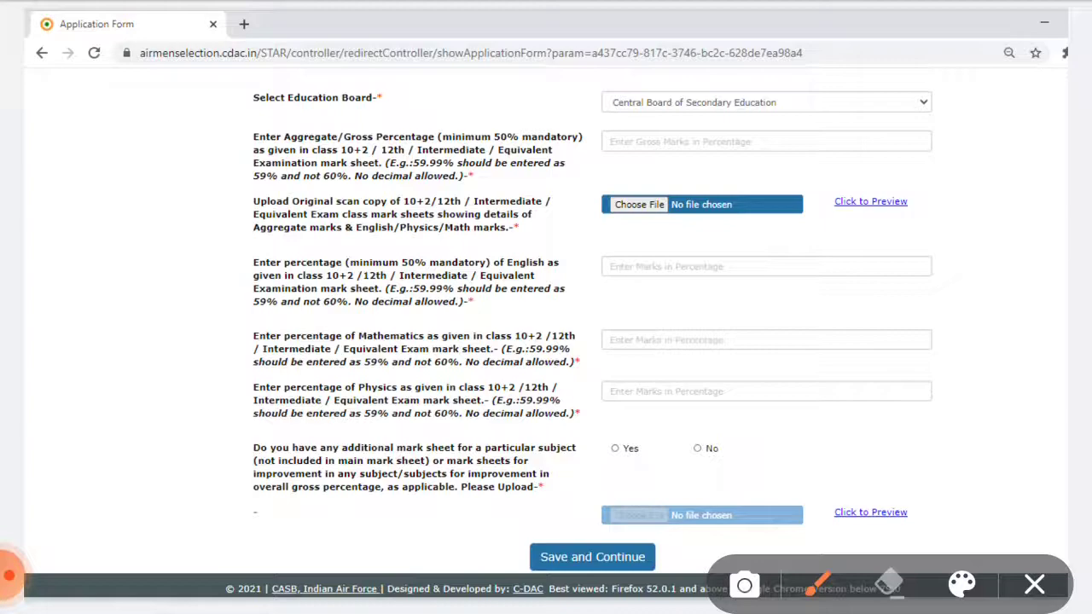
{"action": "mouse_move", "coordinate": [512, 242]}
{"action": "left_mouse_down"}
{"action": "mouse_move", "coordinate": [527, 227]}
{"action": "mouse_move", "coordinate": [507, 232]}
{"action": "left_mouse_up"}
{"action": "mouse_move", "coordinate": [676, 249]}
{"action": "left_mouse_down"}
{"action": "mouse_move", "coordinate": [672, 317]}
{"action": "mouse_move", "coordinate": [648, 249]}
{"action": "left_mouse_up"}
{"action": "left_click_drag", "start_coordinate": [414, 320], "coordinate": [368, 301]}
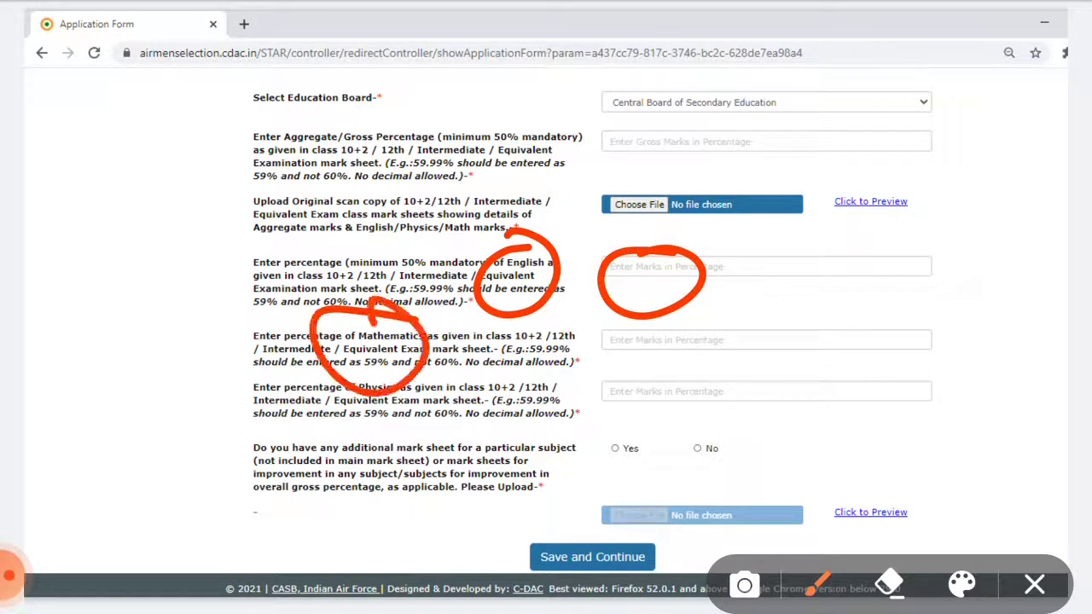
{"action": "left_click_drag", "start_coordinate": [619, 343], "coordinate": [758, 283]}
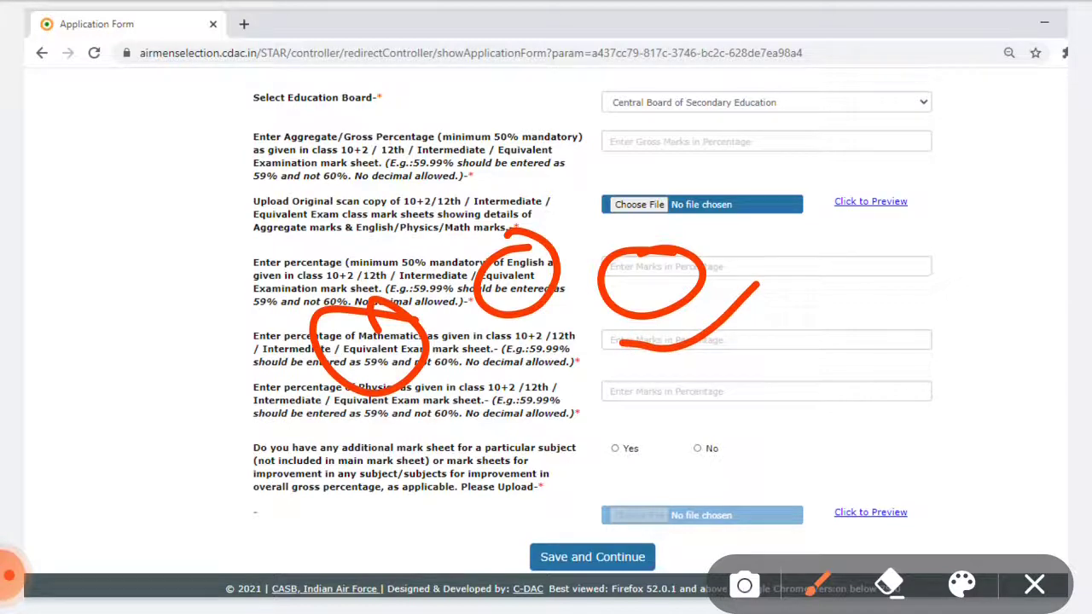
{"action": "left_click_drag", "start_coordinate": [427, 384], "coordinate": [522, 385]}
{"action": "left_click_drag", "start_coordinate": [625, 399], "coordinate": [689, 381]}
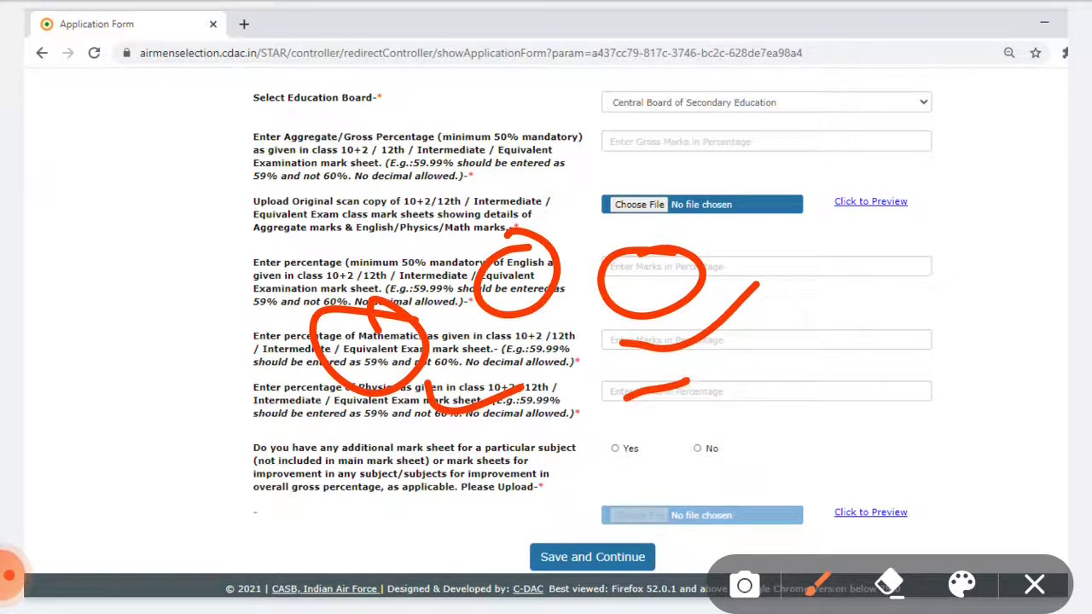
{"action": "left_click_drag", "start_coordinate": [771, 348], "coordinate": [631, 396]}
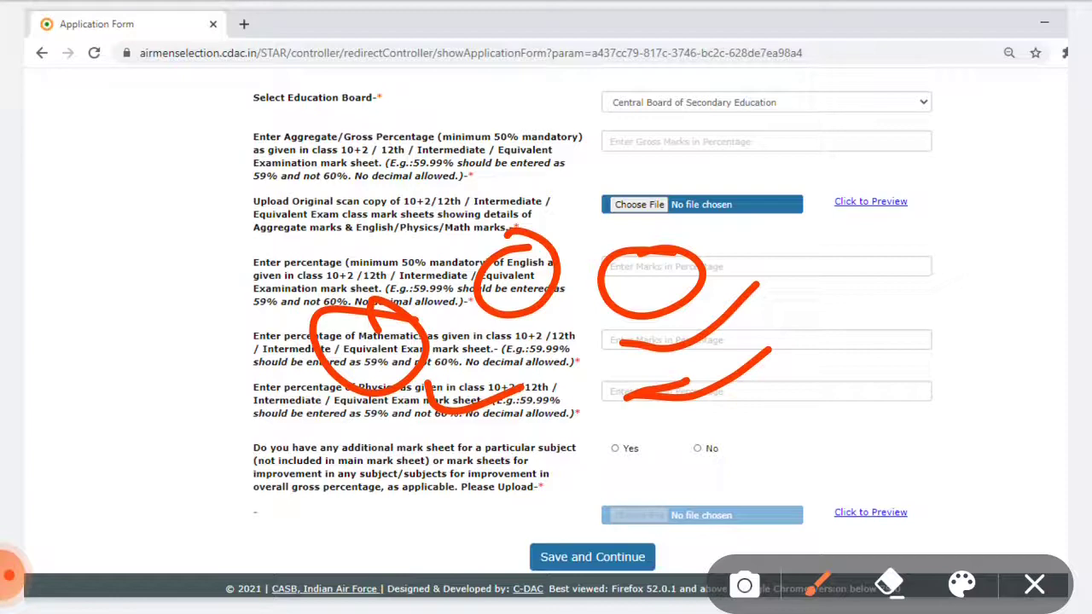
Step: Mark the additional mark sheet question with its Yes, No and file upload choices, circle Save and Continue, and close the drawing overlay
{"action": "mouse_move", "coordinate": [565, 444]}
{"action": "left_mouse_down"}
{"action": "mouse_move", "coordinate": [198, 466]}
{"action": "mouse_move", "coordinate": [575, 437]}
{"action": "mouse_move", "coordinate": [522, 421]}
{"action": "left_mouse_up"}
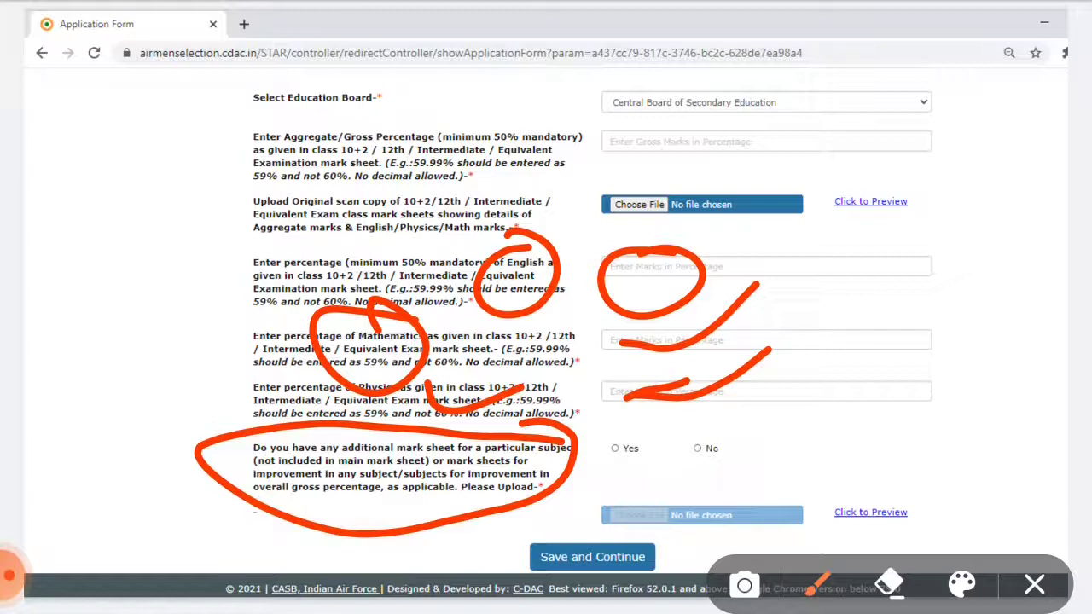
{"action": "mouse_move", "coordinate": [635, 437]}
{"action": "left_mouse_down"}
{"action": "mouse_move", "coordinate": [597, 479]}
{"action": "mouse_move", "coordinate": [587, 444]}
{"action": "left_mouse_up"}
{"action": "left_click_drag", "start_coordinate": [710, 445], "coordinate": [818, 412]}
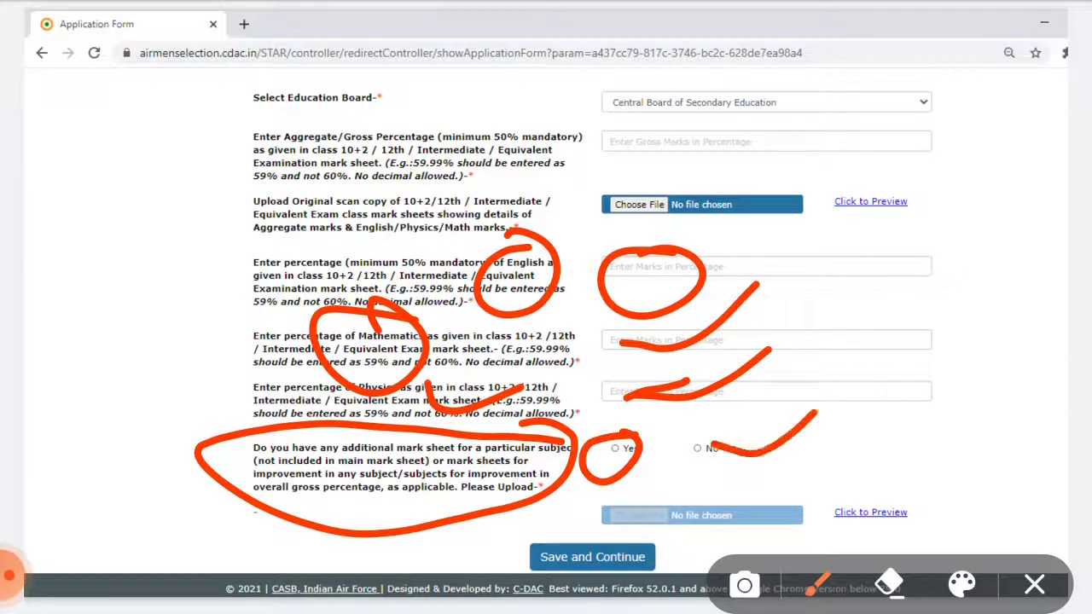
{"action": "mouse_move", "coordinate": [766, 494]}
{"action": "left_mouse_down"}
{"action": "mouse_move", "coordinate": [577, 495]}
{"action": "mouse_move", "coordinate": [805, 478]}
{"action": "left_mouse_up"}
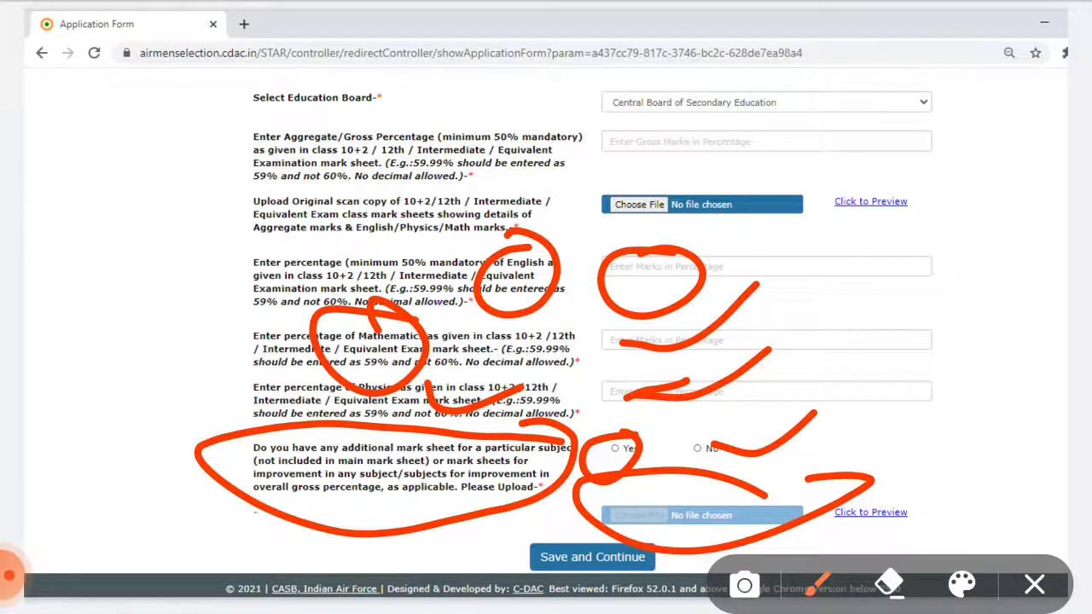
{"action": "left_click_drag", "start_coordinate": [650, 492], "coordinate": [798, 446]}
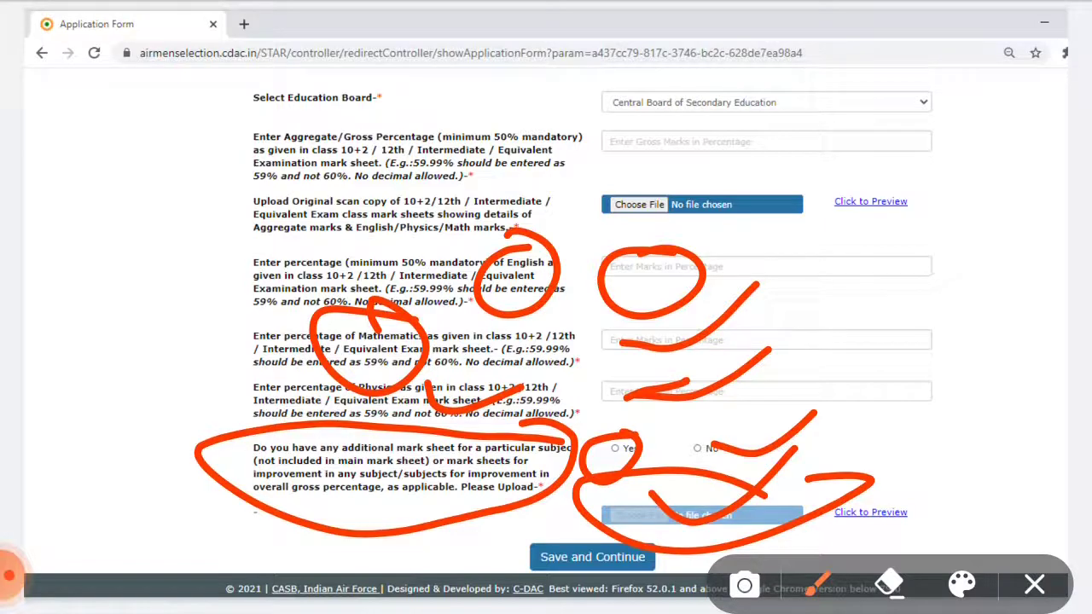
{"action": "mouse_move", "coordinate": [495, 596]}
{"action": "left_mouse_down"}
{"action": "mouse_move", "coordinate": [560, 599]}
{"action": "mouse_move", "coordinate": [518, 536]}
{"action": "mouse_move", "coordinate": [618, 592]}
{"action": "left_mouse_up"}
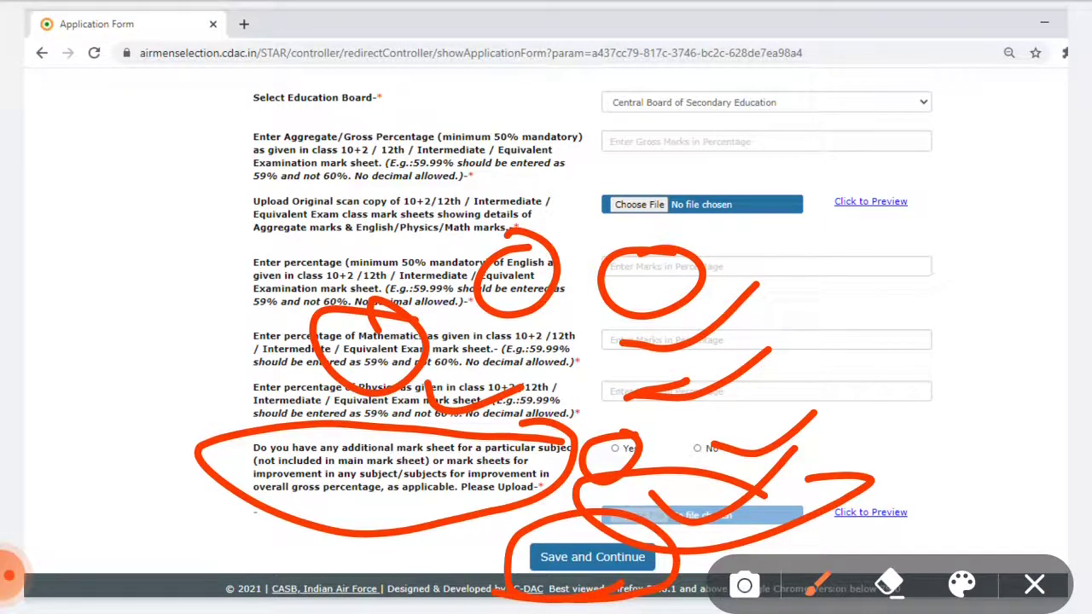
{"action": "left_click", "coordinate": [1034, 585]}
Step: On the Additional Details slide, circle the National Cadet Corps certificate question and tick its Yes and No sides
{"action": "scroll", "coordinate": [546, 308], "scroll_direction": "down", "scroll_amount": 5}
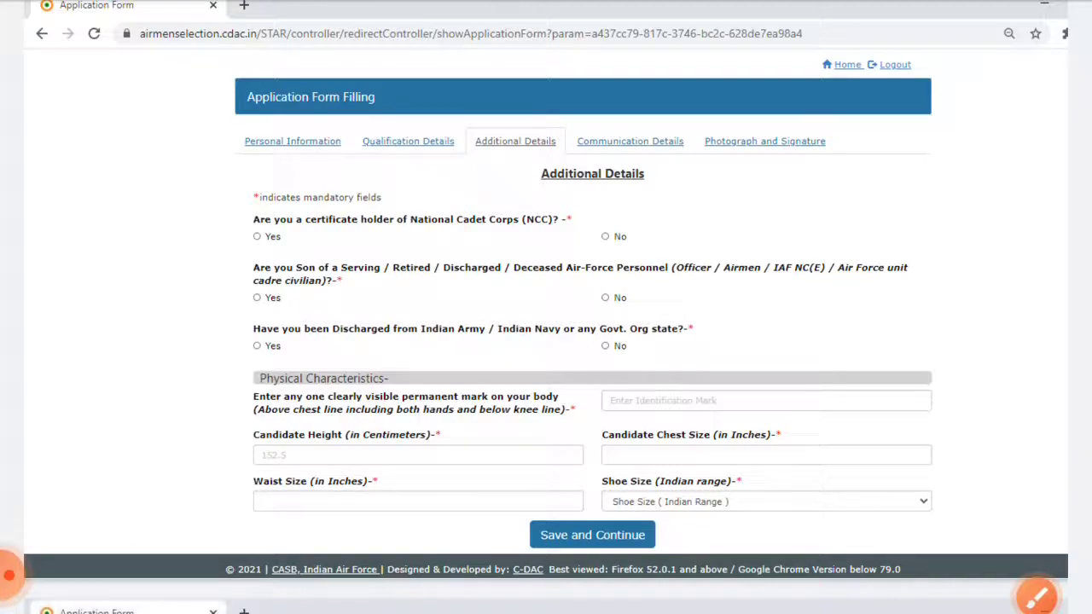
{"action": "left_click", "coordinate": [1037, 597]}
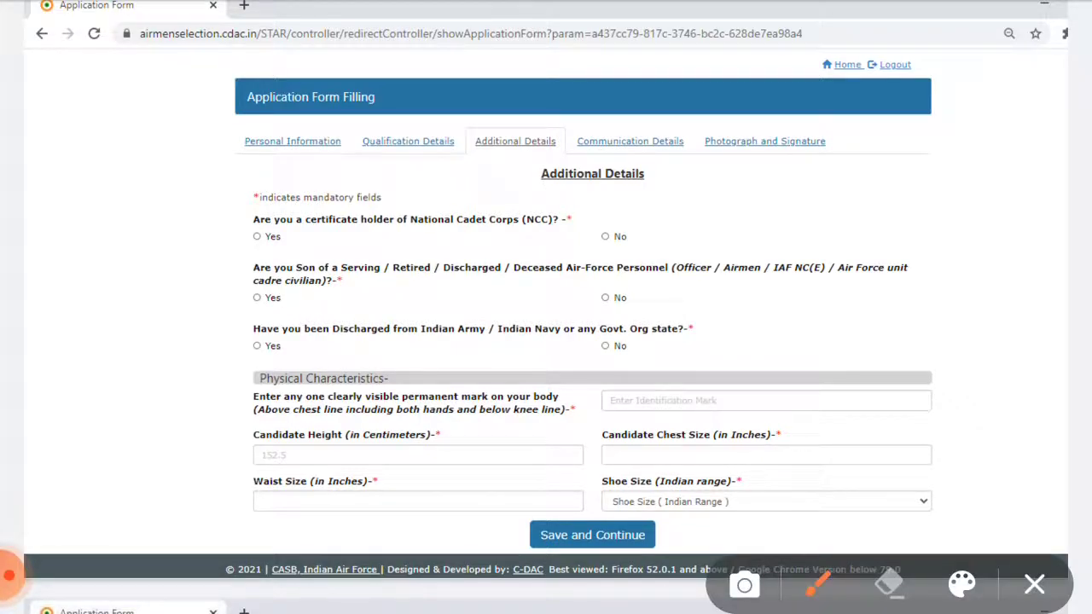
{"action": "mouse_move", "coordinate": [655, 218]}
{"action": "left_mouse_down"}
{"action": "mouse_move", "coordinate": [491, 168]}
{"action": "mouse_move", "coordinate": [256, 250]}
{"action": "mouse_move", "coordinate": [683, 226]}
{"action": "left_mouse_up"}
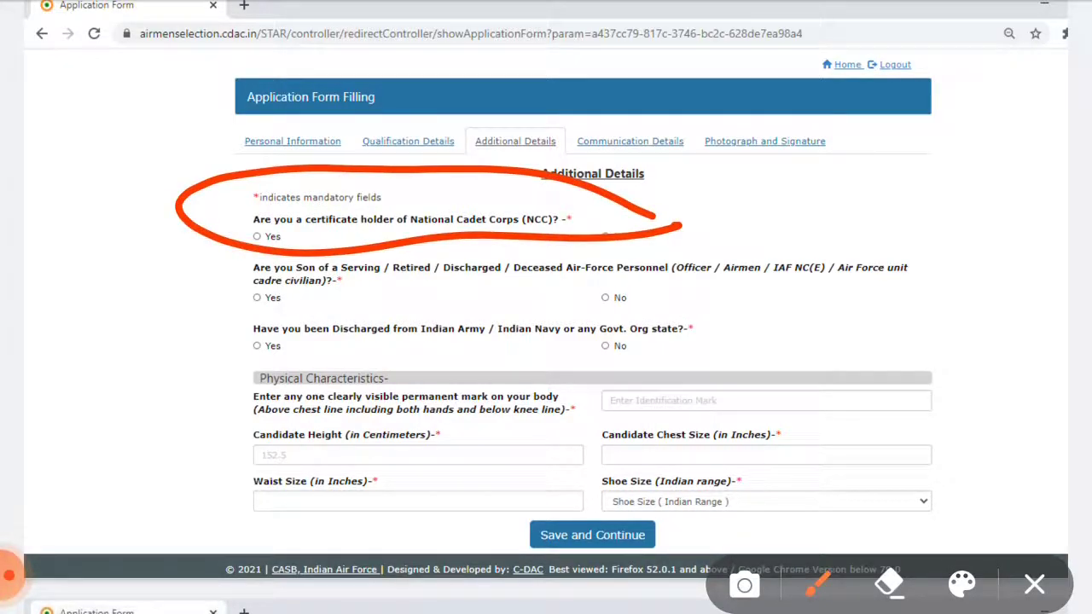
{"action": "left_click_drag", "start_coordinate": [270, 174], "coordinate": [140, 232]}
{"action": "left_click_drag", "start_coordinate": [655, 219], "coordinate": [748, 189]}
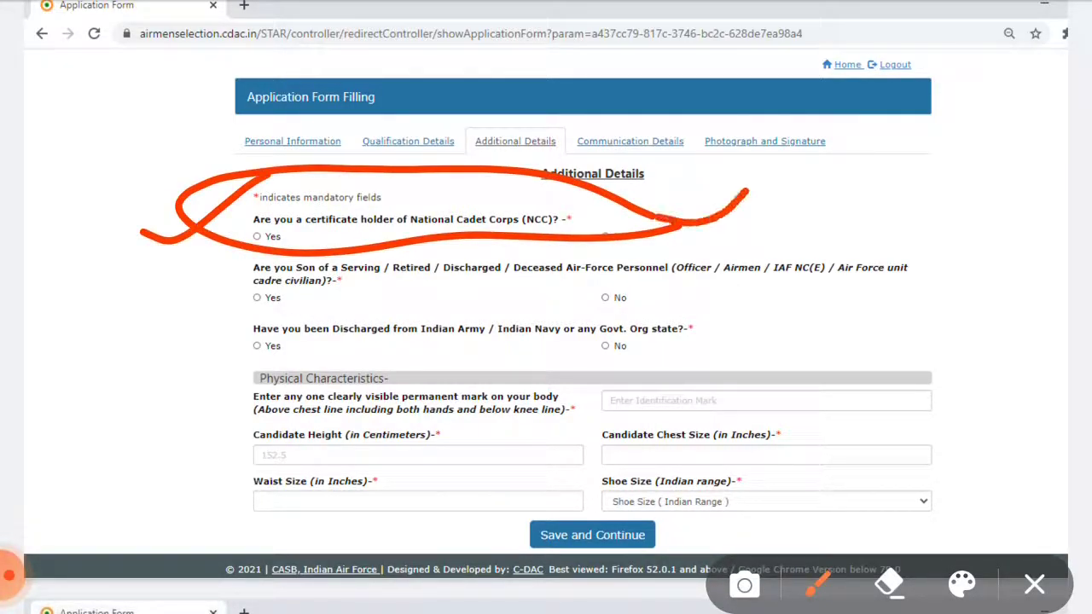
Step: Bracket the Air-Force personnel son and discharge questions, underline parts of the discharge question, and circle both No options
{"action": "left_click_drag", "start_coordinate": [209, 287], "coordinate": [237, 349]}
{"action": "mouse_move", "coordinate": [923, 290]}
{"action": "left_mouse_down"}
{"action": "mouse_move", "coordinate": [973, 380]}
{"action": "mouse_move", "coordinate": [859, 389]}
{"action": "left_mouse_up"}
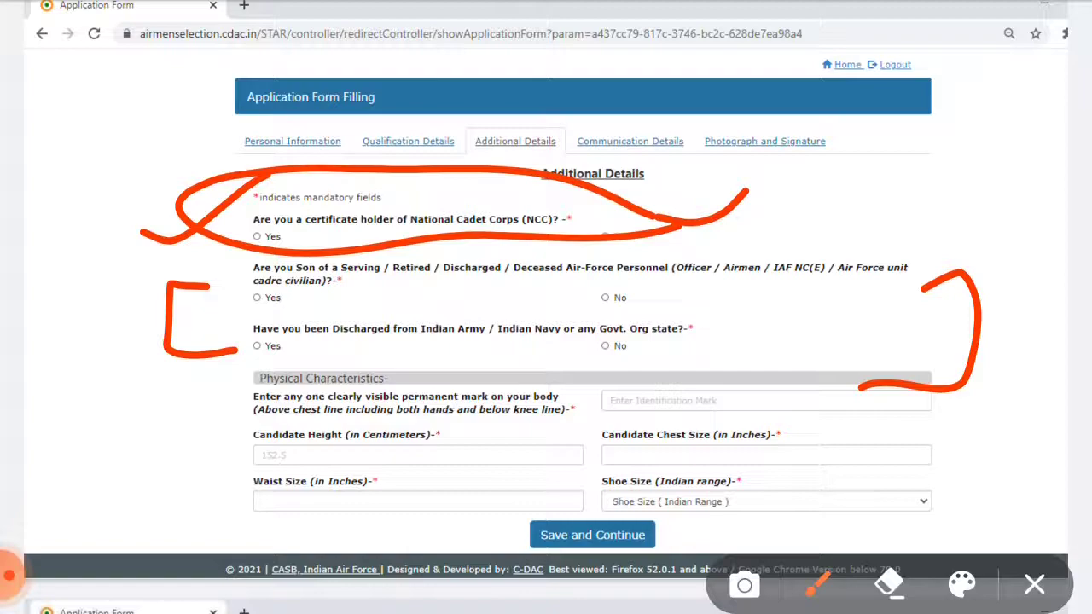
{"action": "left_click_drag", "start_coordinate": [390, 355], "coordinate": [472, 360]}
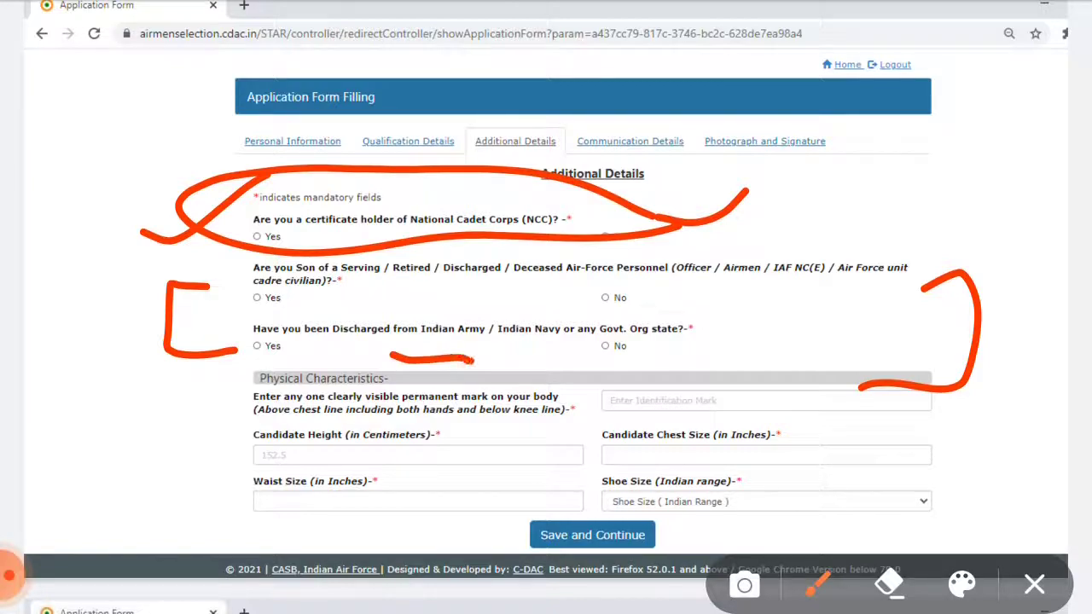
{"action": "left_click_drag", "start_coordinate": [578, 350], "coordinate": [670, 341]}
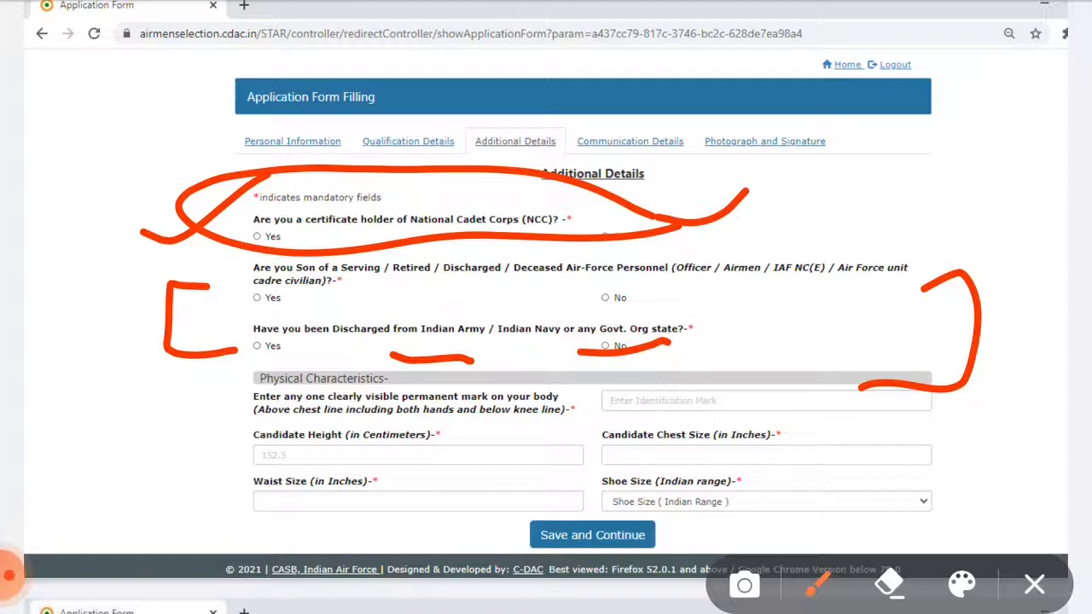
{"action": "mouse_move", "coordinate": [619, 260]}
{"action": "left_mouse_down"}
{"action": "mouse_move", "coordinate": [695, 282]}
{"action": "mouse_move", "coordinate": [608, 274]}
{"action": "left_mouse_up"}
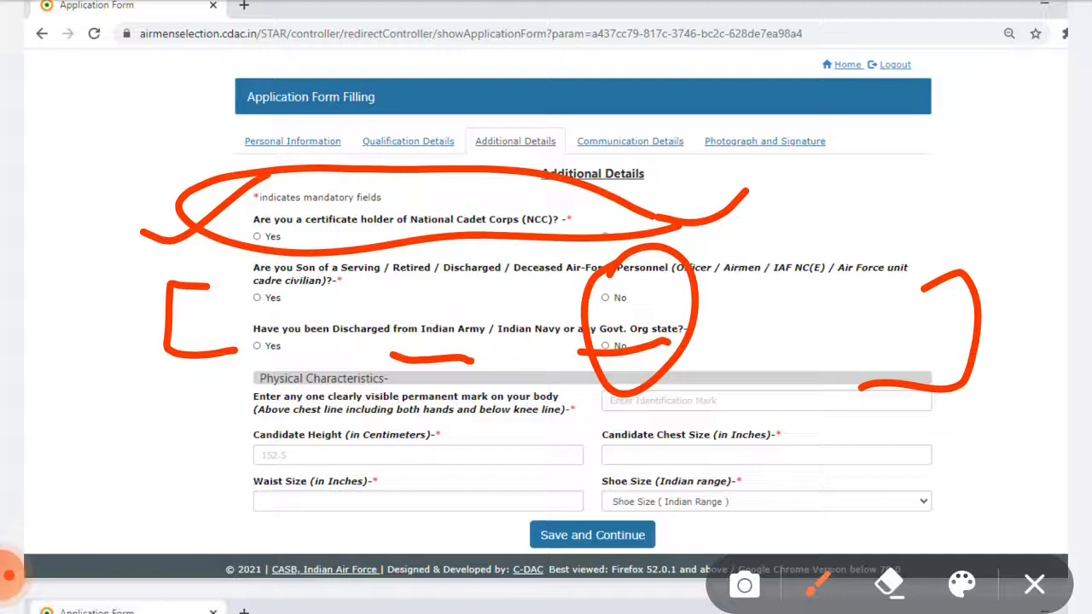
Step: Under Physical Characteristics, underline and circle the identification mark field, and circle the Candidate Height field
{"action": "left_click_drag", "start_coordinate": [567, 437], "coordinate": [670, 426]}
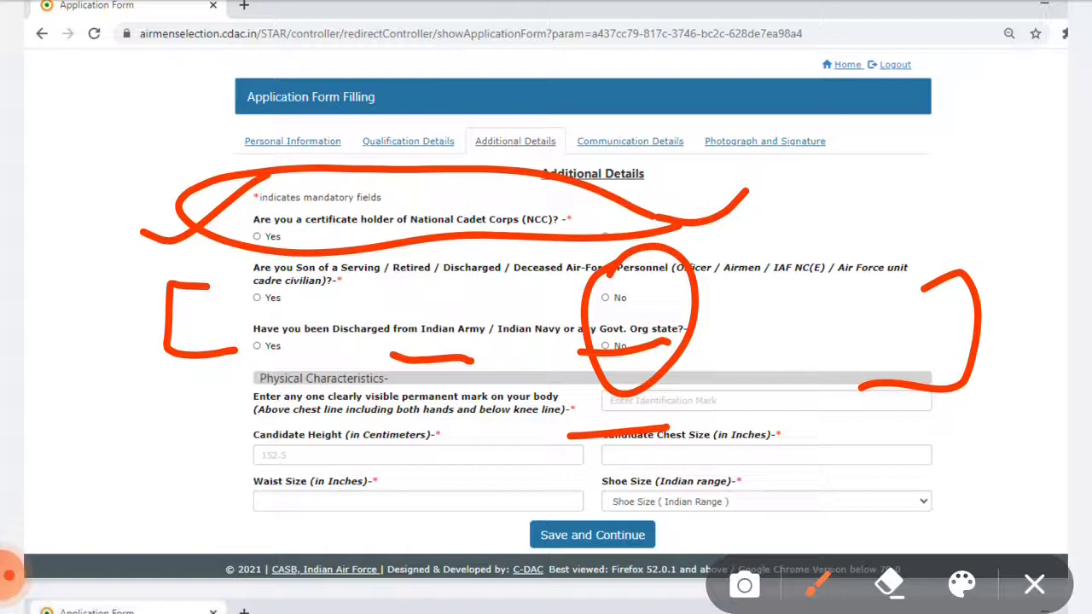
{"action": "mouse_move", "coordinate": [638, 444]}
{"action": "left_mouse_down"}
{"action": "mouse_move", "coordinate": [778, 429]}
{"action": "mouse_move", "coordinate": [680, 351]}
{"action": "mouse_move", "coordinate": [739, 424]}
{"action": "left_mouse_up"}
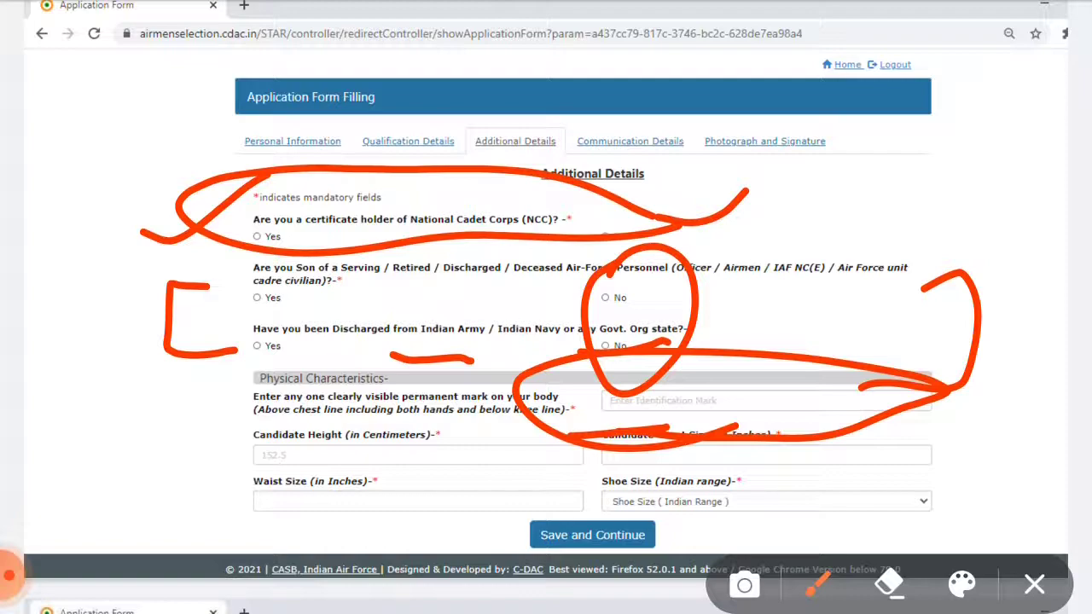
{"action": "mouse_move", "coordinate": [227, 465]}
{"action": "left_mouse_down"}
{"action": "mouse_move", "coordinate": [461, 461]}
{"action": "mouse_move", "coordinate": [218, 471]}
{"action": "mouse_move", "coordinate": [286, 488]}
{"action": "left_mouse_up"}
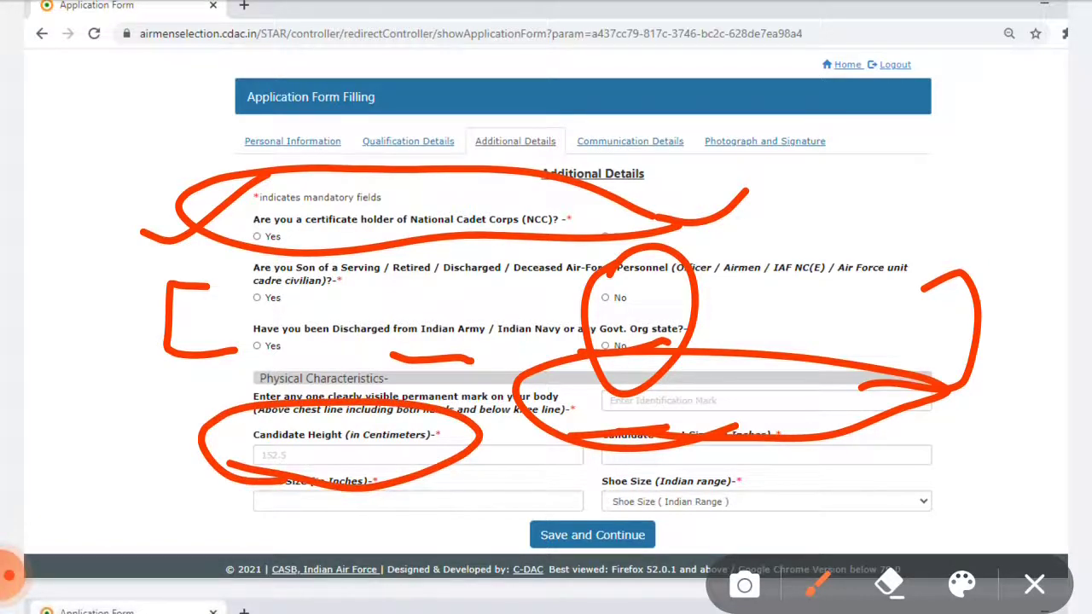
Step: Clear the earlier drawings, bracket the Candidate Height area, circle Candidate Chest Size, and add a handwritten "Cm" and a tick beside it
{"action": "left_click", "coordinate": [1034, 585]}
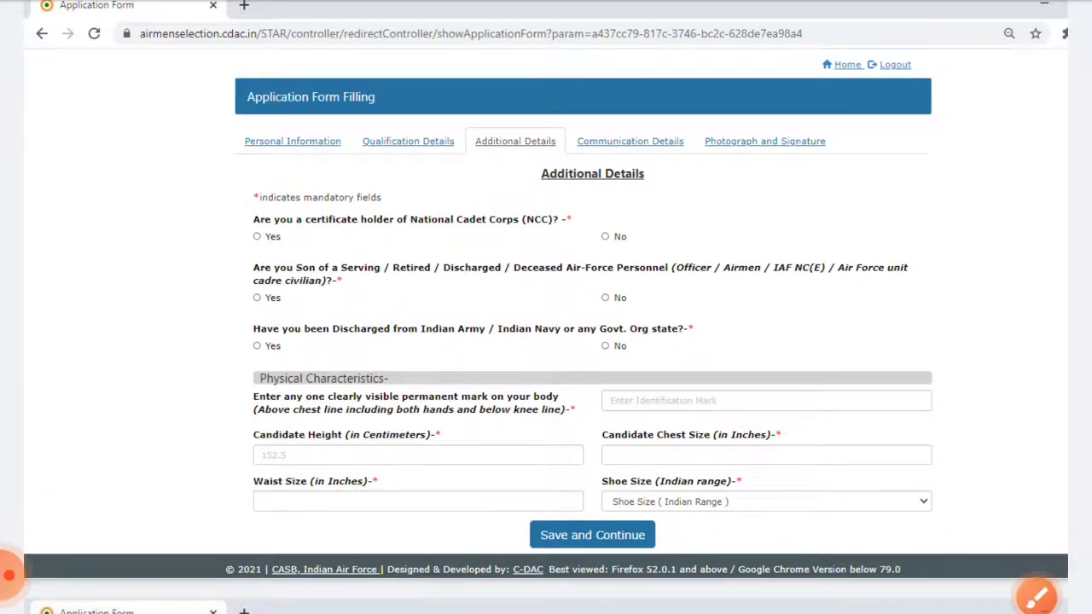
{"action": "left_click", "coordinate": [1036, 598]}
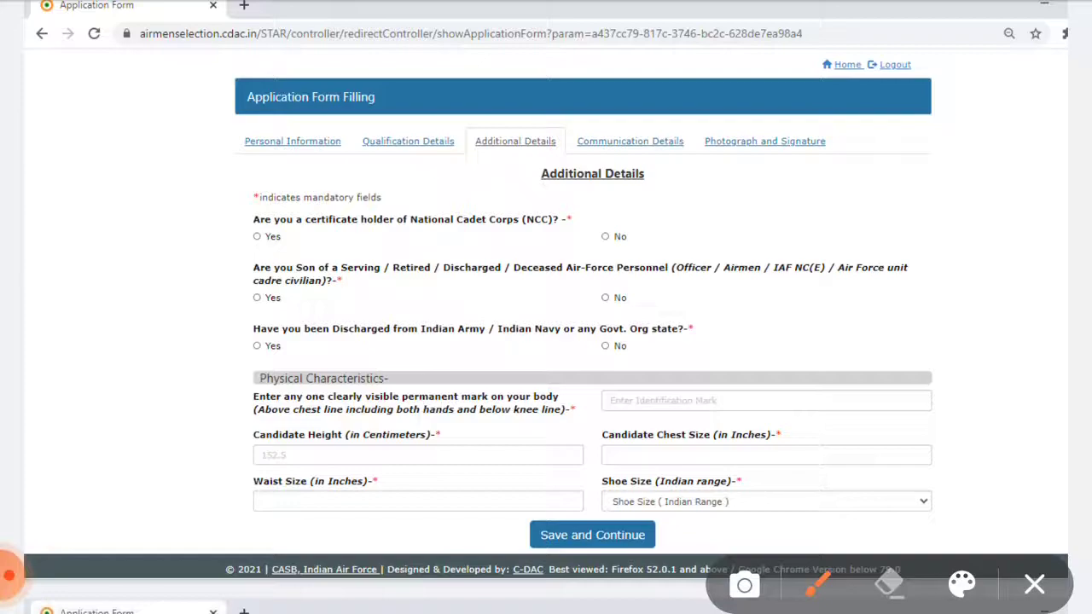
{"action": "mouse_move", "coordinate": [189, 390]}
{"action": "left_mouse_down"}
{"action": "mouse_move", "coordinate": [260, 505]}
{"action": "mouse_move", "coordinate": [286, 503]}
{"action": "left_mouse_up"}
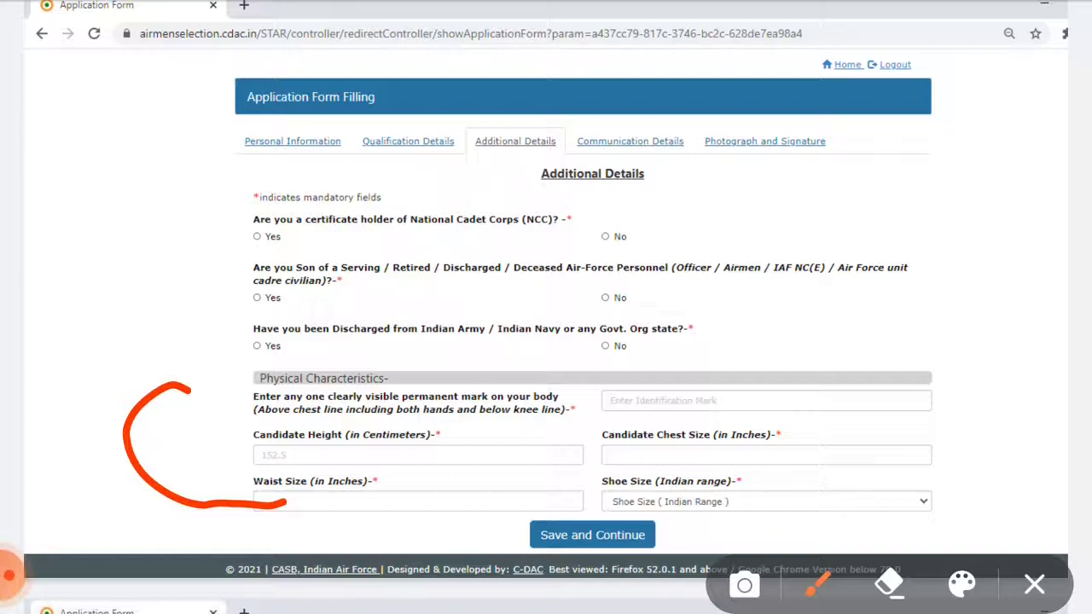
{"action": "mouse_move", "coordinate": [797, 420]}
{"action": "left_mouse_down"}
{"action": "mouse_move", "coordinate": [647, 428]}
{"action": "mouse_move", "coordinate": [815, 437]}
{"action": "mouse_move", "coordinate": [802, 416]}
{"action": "left_mouse_up"}
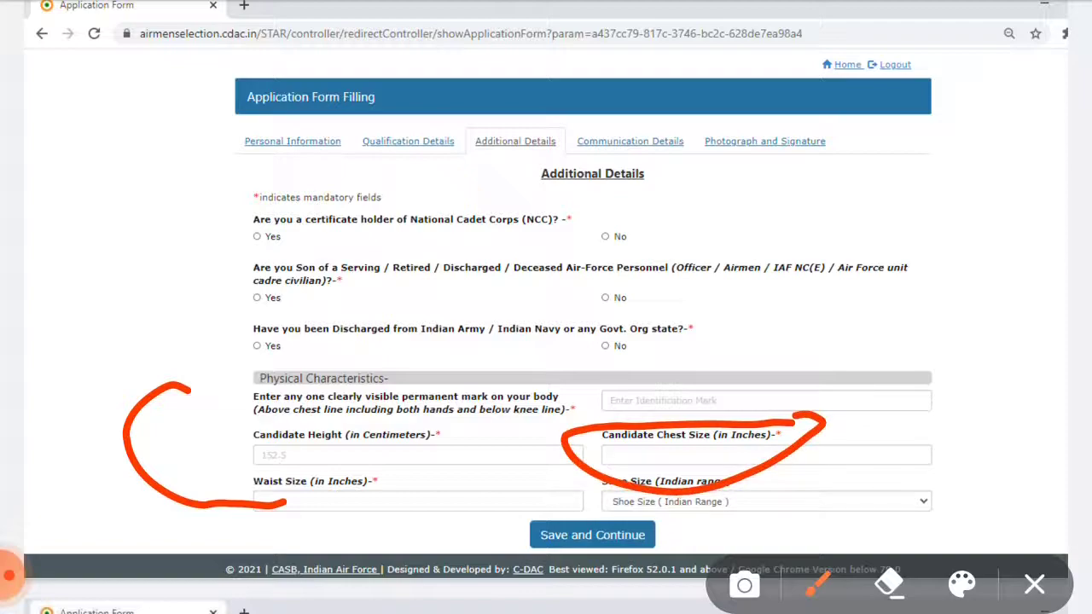
{"action": "mouse_move", "coordinate": [705, 292]}
{"action": "left_mouse_down"}
{"action": "mouse_move", "coordinate": [716, 363]}
{"action": "mouse_move", "coordinate": [762, 317]}
{"action": "mouse_move", "coordinate": [819, 331]}
{"action": "left_mouse_up"}
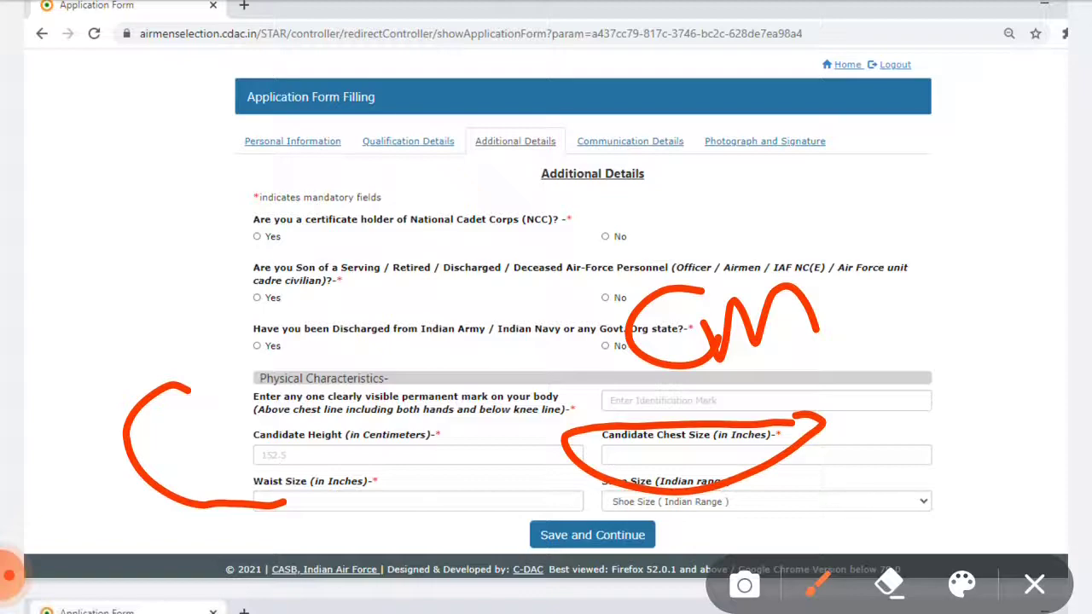
{"action": "left_click_drag", "start_coordinate": [854, 395], "coordinate": [984, 348]}
Step: Circle the Waist Size field, draw an arrow pointing to it, and handwrite "CM" across the upper part of the form
{"action": "mouse_move", "coordinate": [397, 470]}
{"action": "left_mouse_down"}
{"action": "mouse_move", "coordinate": [329, 461]}
{"action": "mouse_move", "coordinate": [431, 511]}
{"action": "mouse_move", "coordinate": [358, 473]}
{"action": "left_mouse_up"}
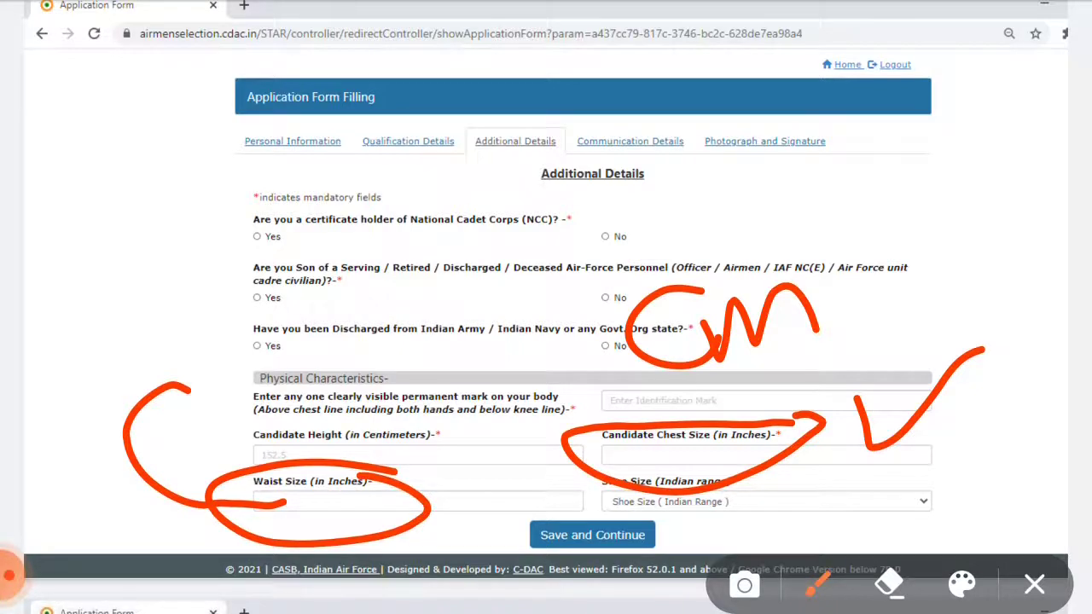
{"action": "left_click_drag", "start_coordinate": [83, 484], "coordinate": [214, 509]}
{"action": "left_click_drag", "start_coordinate": [174, 477], "coordinate": [211, 505]}
{"action": "left_click_drag", "start_coordinate": [215, 512], "coordinate": [138, 561]}
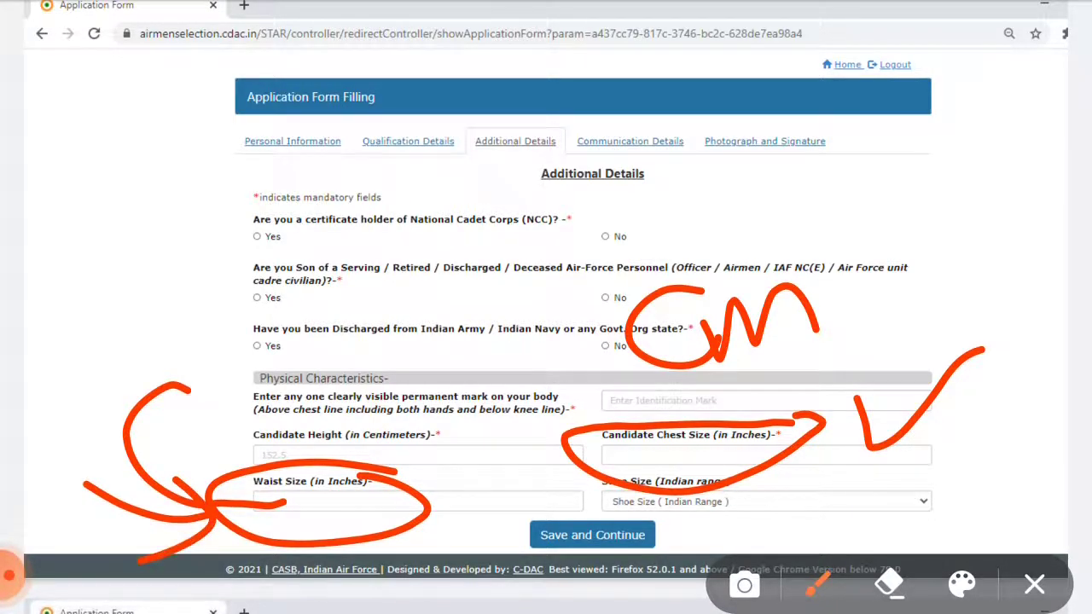
{"action": "mouse_move", "coordinate": [149, 241]}
{"action": "left_mouse_down"}
{"action": "mouse_move", "coordinate": [239, 198]}
{"action": "mouse_move", "coordinate": [391, 274]}
{"action": "left_mouse_up"}
Step: Circle the Shoe Size list and Save and Continue, and move on to the Photograph and Signature slide
{"action": "mouse_move", "coordinate": [795, 500]}
{"action": "left_mouse_down"}
{"action": "mouse_move", "coordinate": [723, 488]}
{"action": "mouse_move", "coordinate": [758, 461]}
{"action": "left_mouse_up"}
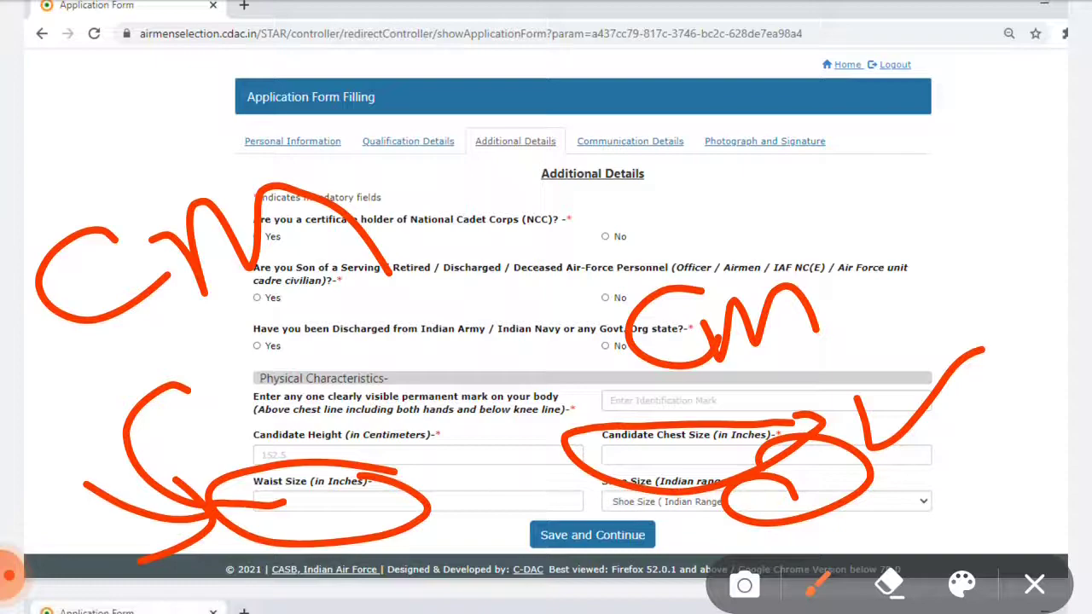
{"action": "mouse_move", "coordinate": [680, 504]}
{"action": "left_mouse_down"}
{"action": "mouse_move", "coordinate": [589, 603]}
{"action": "mouse_move", "coordinate": [618, 468]}
{"action": "left_mouse_up"}
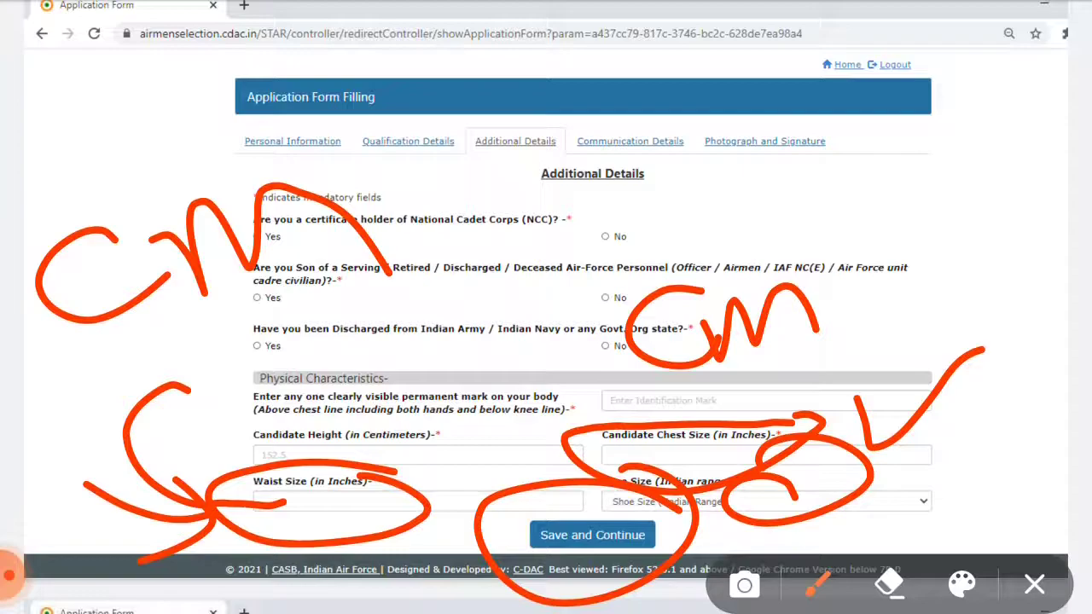
{"action": "scroll", "coordinate": [546, 307], "scroll_direction": "down", "scroll_amount": 10}
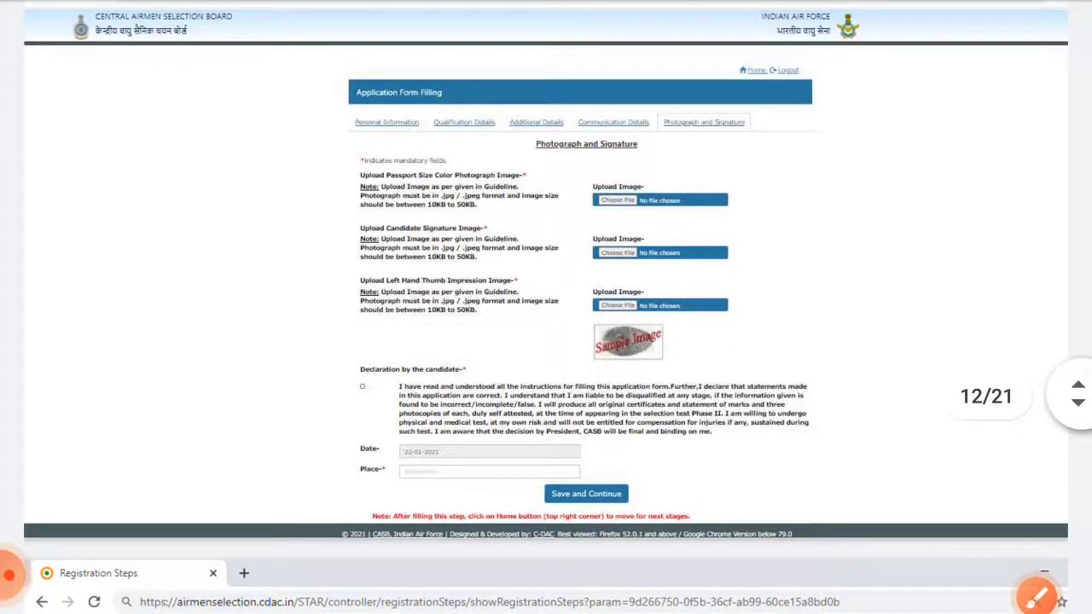
Step: Circle Communication Details and draw two downward arrows on either side of the form, leading to underlined letters C and P
{"action": "left_click", "coordinate": [1037, 597]}
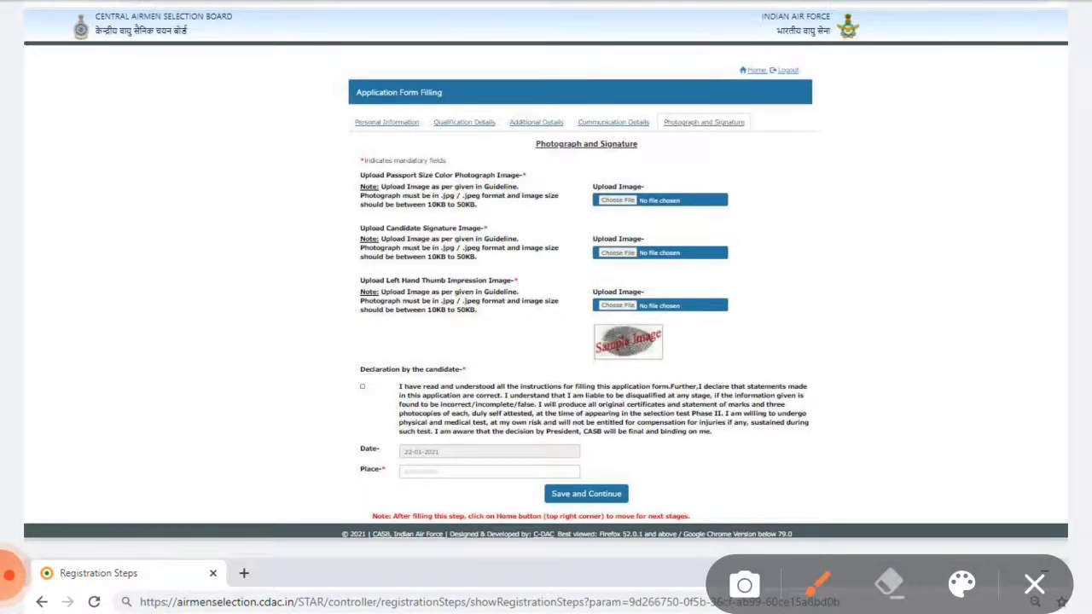
{"action": "mouse_move", "coordinate": [623, 90]}
{"action": "left_mouse_down"}
{"action": "mouse_move", "coordinate": [574, 135]}
{"action": "mouse_move", "coordinate": [668, 119]}
{"action": "mouse_move", "coordinate": [589, 101]}
{"action": "left_mouse_up"}
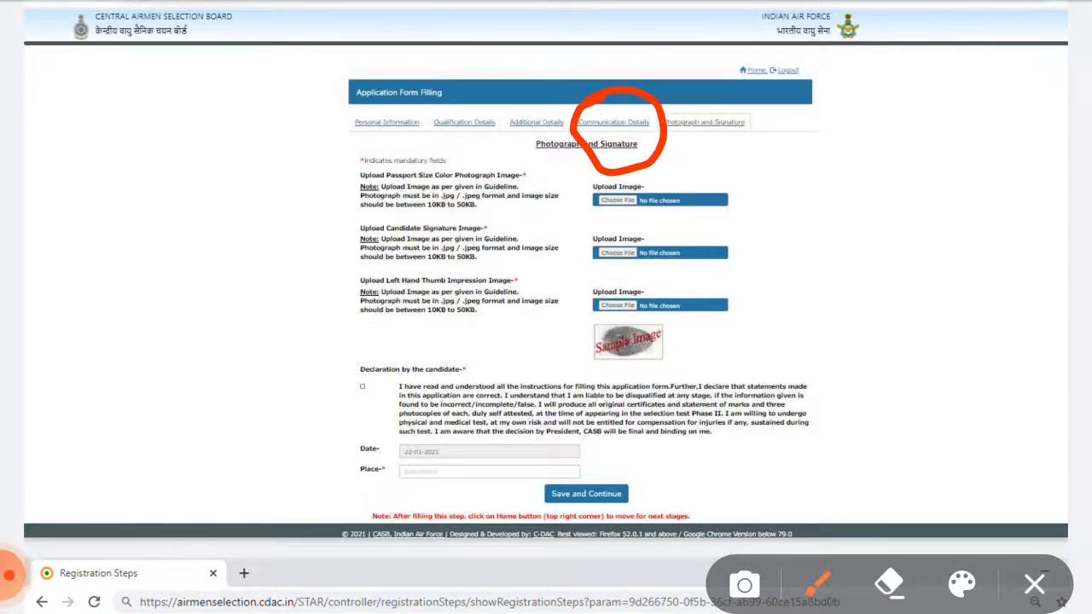
{"action": "mouse_move", "coordinate": [53, 86]}
{"action": "left_mouse_down"}
{"action": "mouse_move", "coordinate": [58, 226]}
{"action": "mouse_move", "coordinate": [109, 185]}
{"action": "left_mouse_up"}
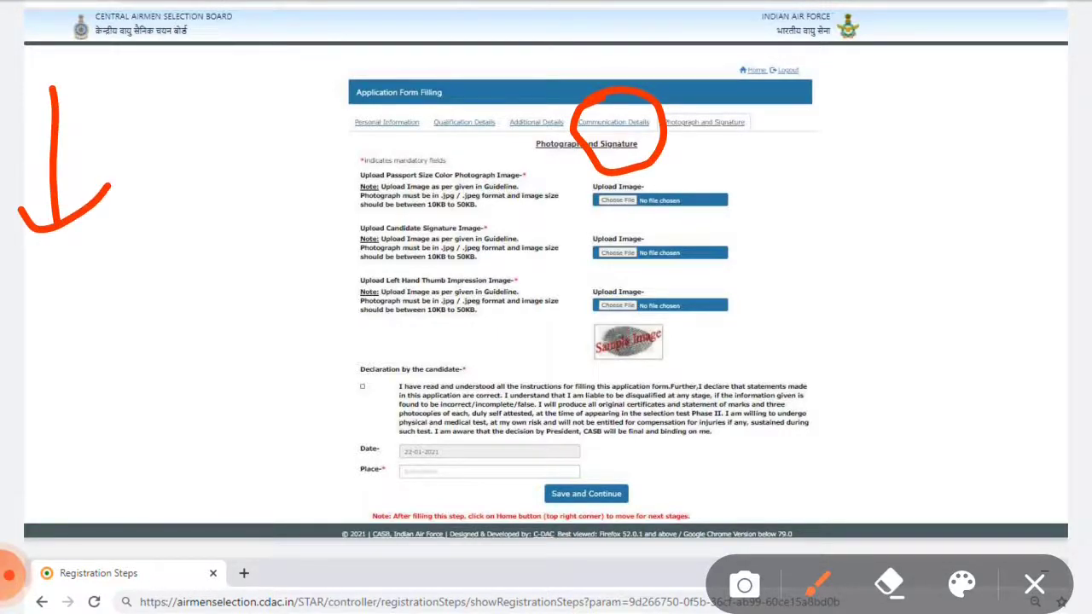
{"action": "mouse_move", "coordinate": [984, 90]}
{"action": "left_mouse_down"}
{"action": "mouse_move", "coordinate": [982, 200]}
{"action": "mouse_move", "coordinate": [1056, 198]}
{"action": "left_mouse_up"}
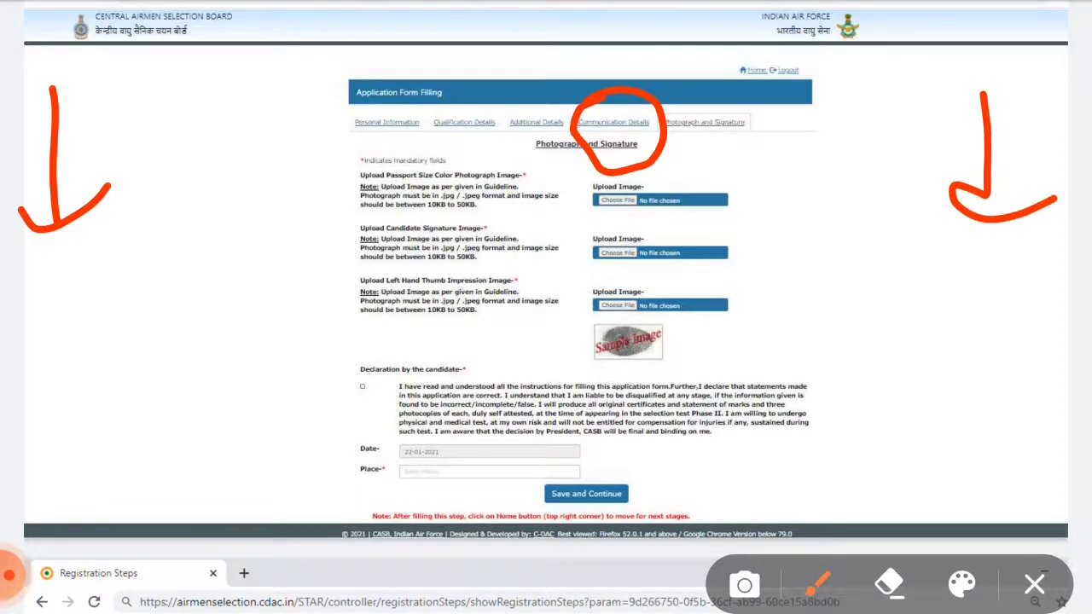
{"action": "mouse_move", "coordinate": [101, 259]}
{"action": "left_mouse_down"}
{"action": "mouse_move", "coordinate": [33, 275]}
{"action": "mouse_move", "coordinate": [79, 322]}
{"action": "left_mouse_up"}
{"action": "left_click_drag", "start_coordinate": [950, 249], "coordinate": [928, 326]}
{"action": "mouse_move", "coordinate": [946, 249]}
{"action": "left_mouse_down"}
{"action": "mouse_move", "coordinate": [981, 239]}
{"action": "mouse_move", "coordinate": [937, 297]}
{"action": "left_mouse_up"}
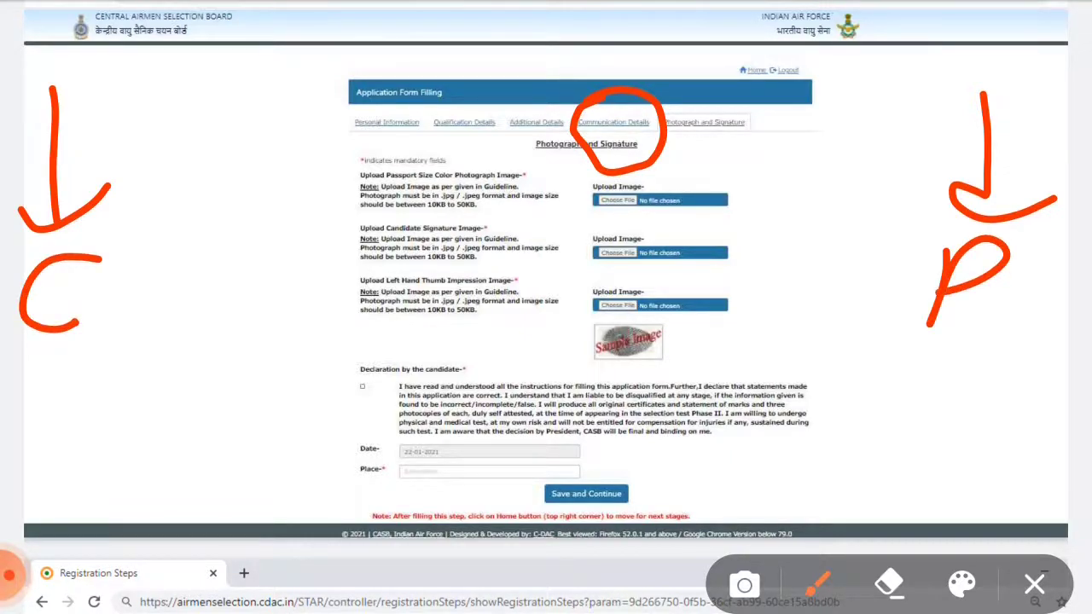
{"action": "left_click_drag", "start_coordinate": [887, 360], "coordinate": [1071, 331]}
{"action": "left_click_drag", "start_coordinate": [19, 369], "coordinate": [153, 348]}
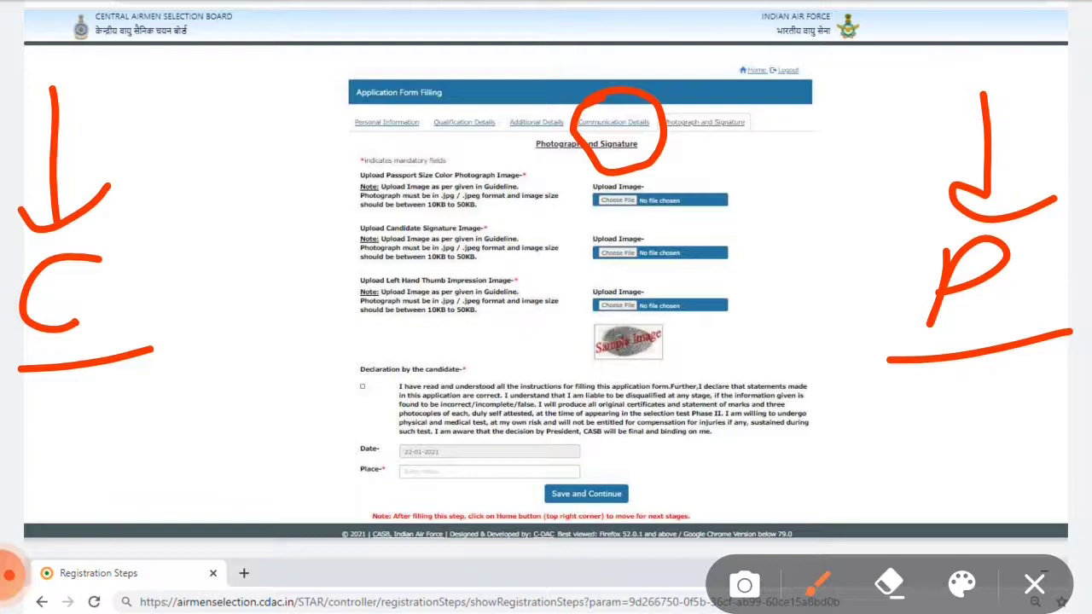
Step: Clear the drawings, circle the passport size photograph requirement, and sketch an empty photo frame with an arrow pointing to it
{"action": "left_click", "coordinate": [889, 583]}
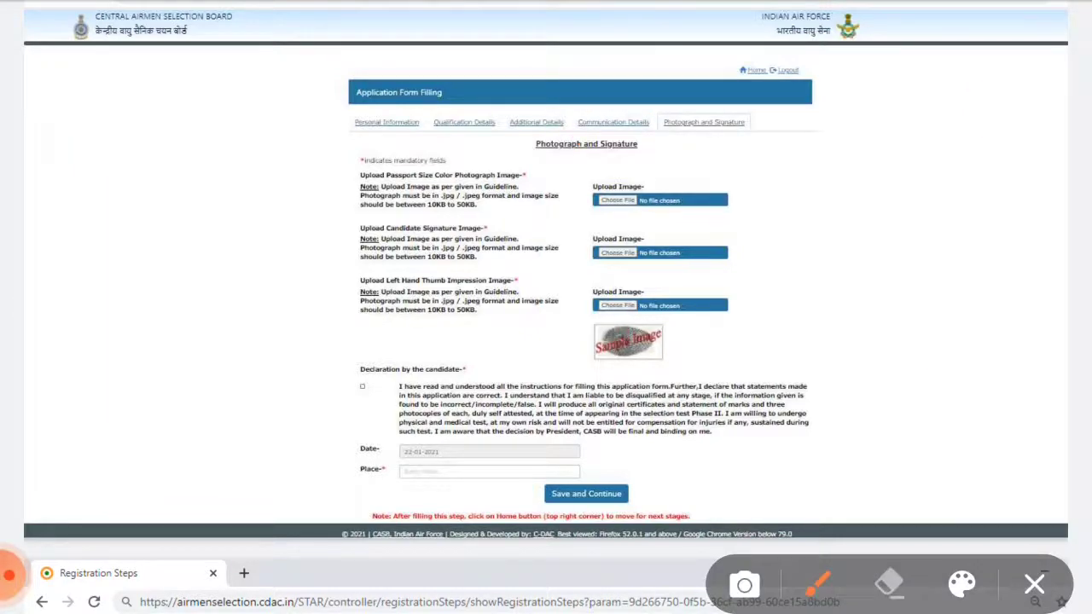
{"action": "mouse_move", "coordinate": [522, 157]}
{"action": "left_mouse_down"}
{"action": "mouse_move", "coordinate": [299, 175]}
{"action": "mouse_move", "coordinate": [541, 205]}
{"action": "mouse_move", "coordinate": [478, 152]}
{"action": "left_mouse_up"}
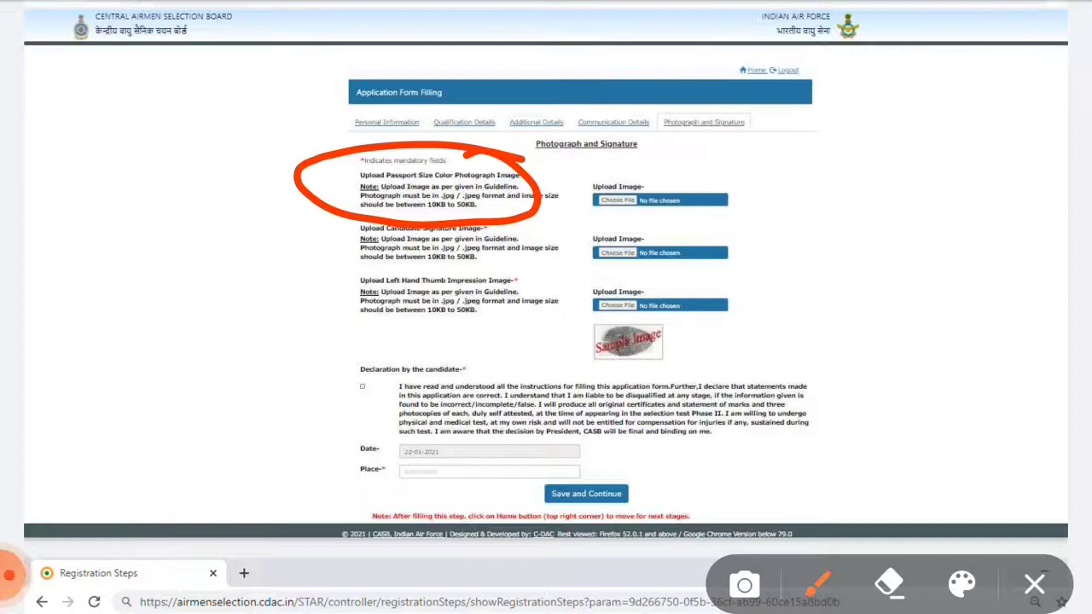
{"action": "mouse_move", "coordinate": [780, 128]}
{"action": "left_mouse_down"}
{"action": "mouse_move", "coordinate": [815, 309]}
{"action": "mouse_move", "coordinate": [980, 274]}
{"action": "mouse_move", "coordinate": [945, 85]}
{"action": "mouse_move", "coordinate": [753, 126]}
{"action": "left_mouse_up"}
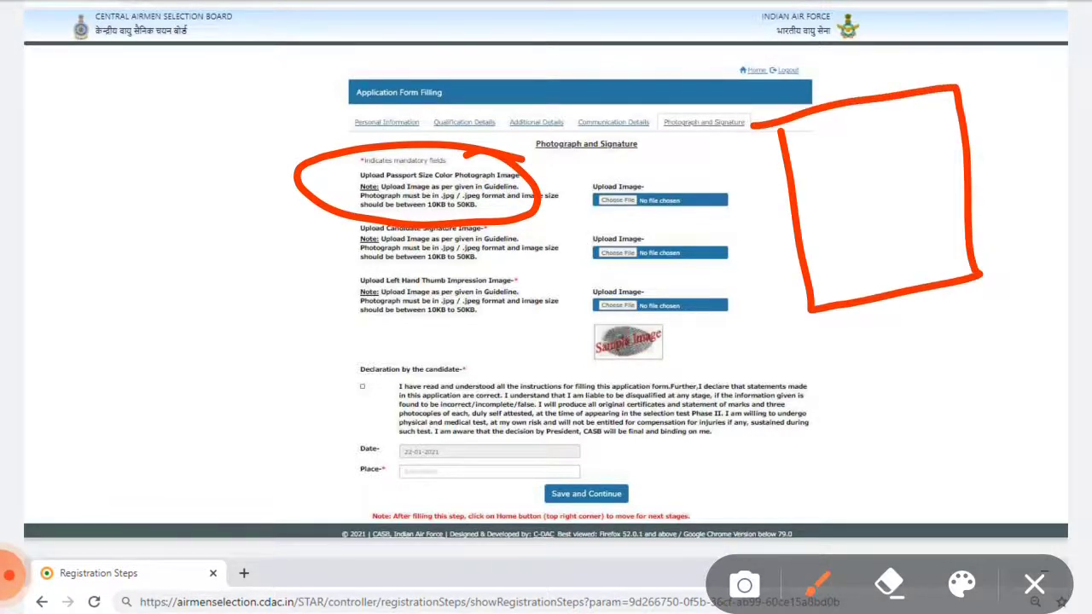
{"action": "left_click_drag", "start_coordinate": [676, 167], "coordinate": [752, 167]}
{"action": "mouse_move", "coordinate": [713, 135]}
{"action": "left_mouse_down"}
{"action": "mouse_move", "coordinate": [737, 153]}
{"action": "mouse_move", "coordinate": [692, 242]}
{"action": "left_mouse_up"}
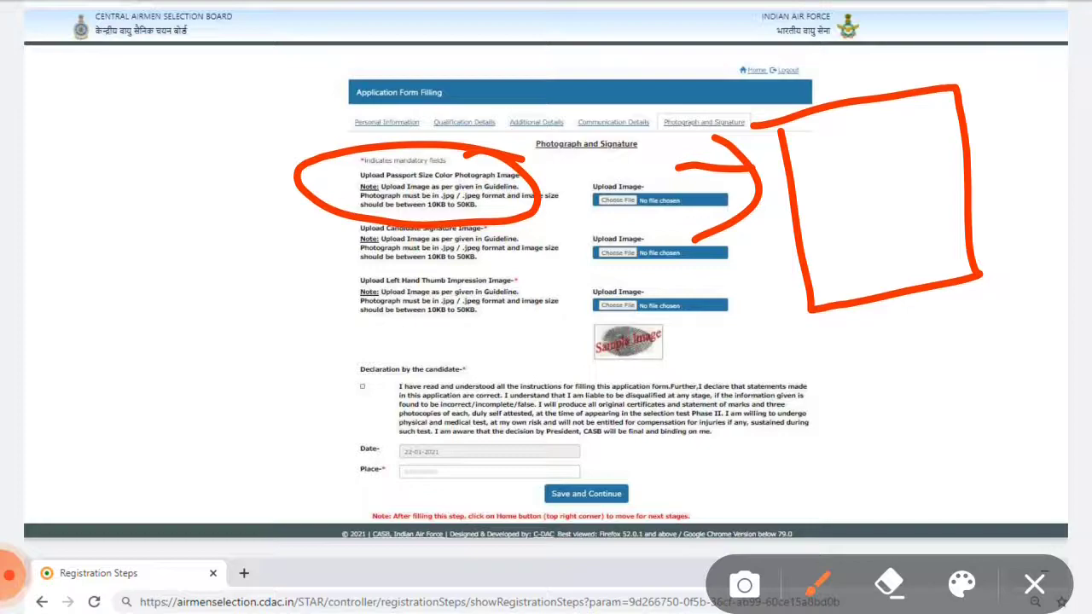
Step: Handwrite "Name" and, below it with an arrow, "DOB" in the blank area beside the form
{"action": "mouse_move", "coordinate": [78, 439]}
{"action": "left_mouse_down"}
{"action": "mouse_move", "coordinate": [94, 316]}
{"action": "mouse_move", "coordinate": [149, 284]}
{"action": "left_mouse_up"}
{"action": "mouse_move", "coordinate": [205, 340]}
{"action": "left_mouse_down"}
{"action": "mouse_move", "coordinate": [213, 324]}
{"action": "mouse_move", "coordinate": [280, 373]}
{"action": "mouse_move", "coordinate": [306, 378]}
{"action": "left_mouse_up"}
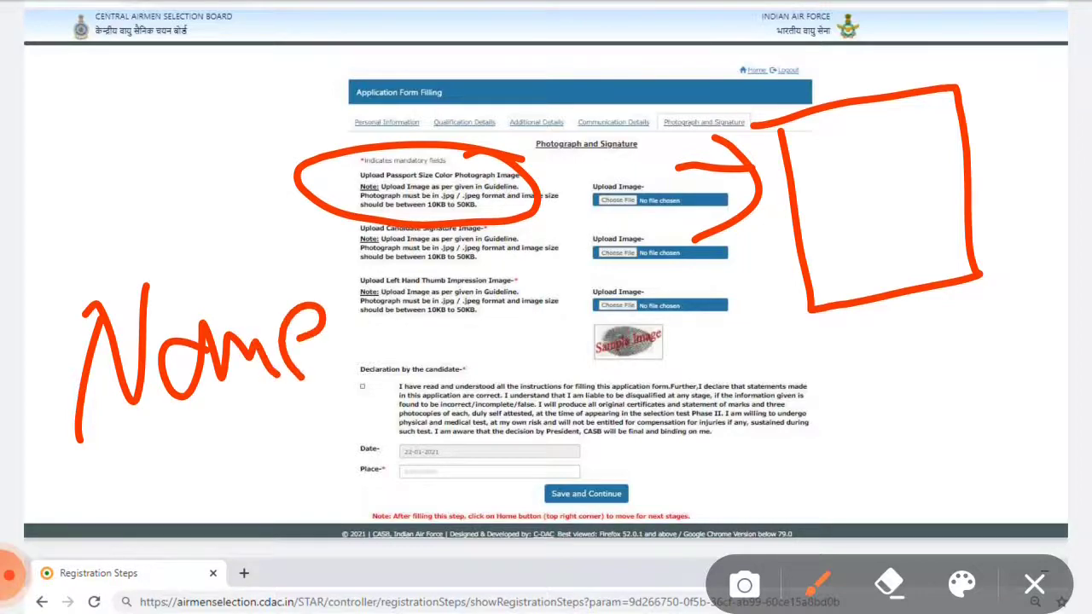
{"action": "left_click_drag", "start_coordinate": [33, 502], "coordinate": [85, 471]}
{"action": "left_click_drag", "start_coordinate": [64, 457], "coordinate": [76, 531]}
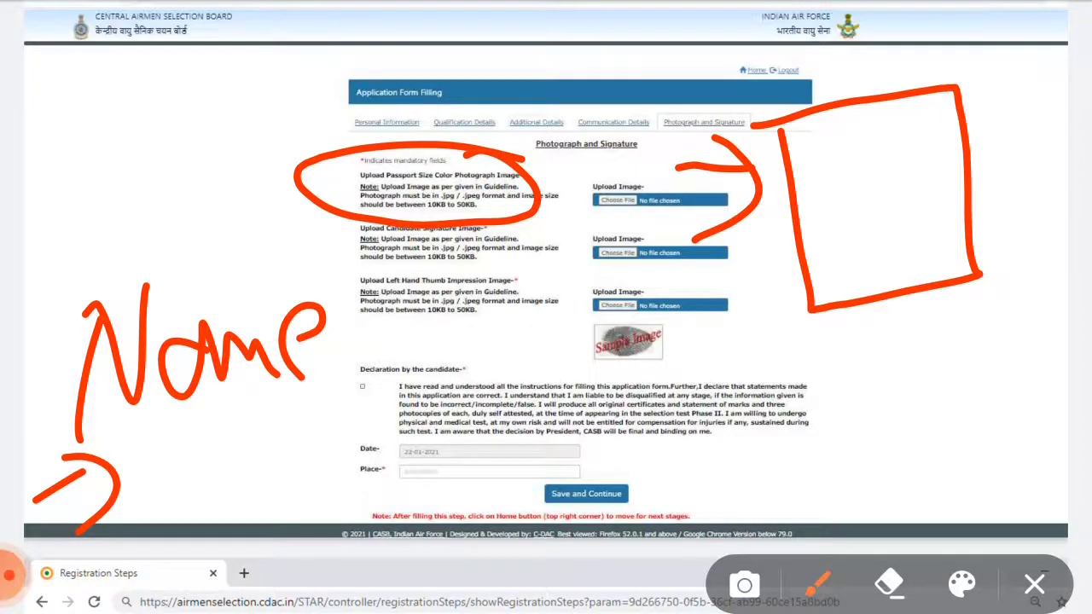
{"action": "left_click_drag", "start_coordinate": [168, 435], "coordinate": [158, 499]}
{"action": "left_click_drag", "start_coordinate": [119, 420], "coordinate": [152, 502]}
{"action": "mouse_move", "coordinate": [235, 424]}
{"action": "left_mouse_down"}
{"action": "mouse_move", "coordinate": [227, 461]}
{"action": "mouse_move", "coordinate": [249, 427]}
{"action": "left_mouse_up"}
{"action": "mouse_move", "coordinate": [271, 409]}
{"action": "left_mouse_down"}
{"action": "mouse_move", "coordinate": [281, 474]}
{"action": "mouse_move", "coordinate": [318, 465]}
{"action": "left_mouse_up"}
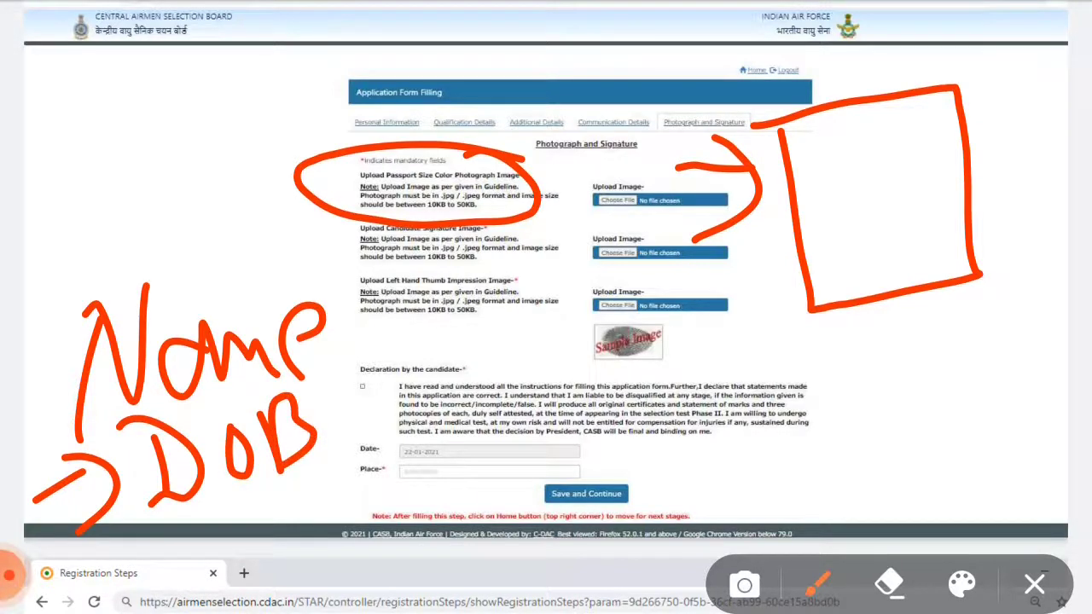
Step: Box the Name and DOB note, sketch a head and shoulders in the photo frame, and circle the photograph upload field
{"action": "mouse_move", "coordinate": [35, 268]}
{"action": "left_mouse_down"}
{"action": "mouse_move", "coordinate": [60, 538]}
{"action": "mouse_move", "coordinate": [389, 443]}
{"action": "mouse_move", "coordinate": [350, 261]}
{"action": "mouse_move", "coordinate": [79, 266]}
{"action": "left_mouse_up"}
{"action": "mouse_move", "coordinate": [800, 226]}
{"action": "left_mouse_down"}
{"action": "mouse_move", "coordinate": [922, 195]}
{"action": "mouse_move", "coordinate": [961, 213]}
{"action": "left_mouse_up"}
{"action": "mouse_move", "coordinate": [691, 157]}
{"action": "left_mouse_down"}
{"action": "mouse_move", "coordinate": [664, 252]}
{"action": "mouse_move", "coordinate": [598, 139]}
{"action": "left_mouse_up"}
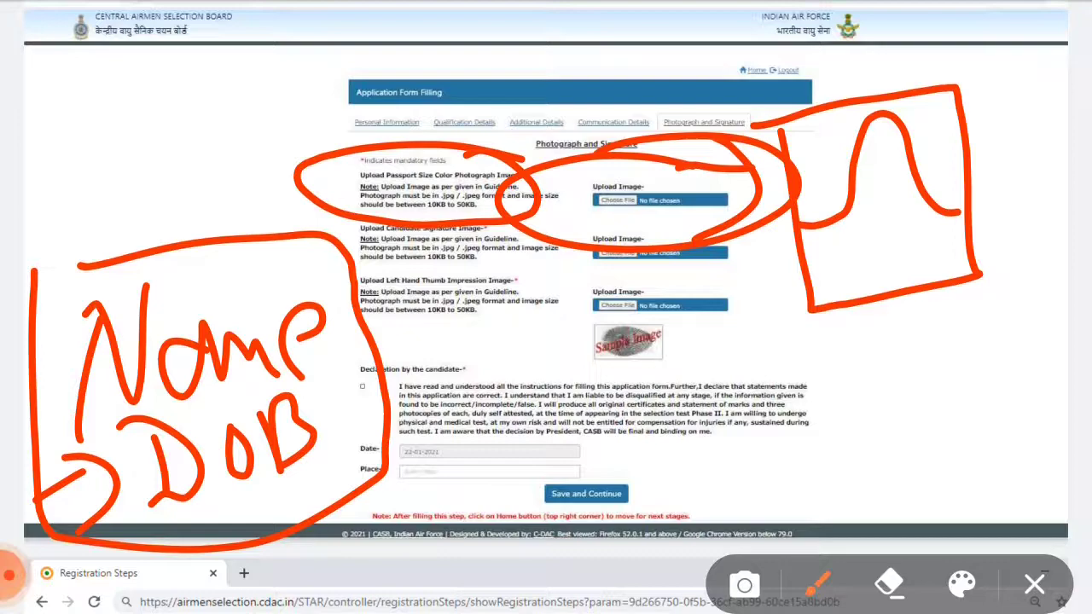
Step: Clear the drawings and circle the candidate signature upload row and the left hand thumb impression sample image
{"action": "left_click", "coordinate": [890, 584]}
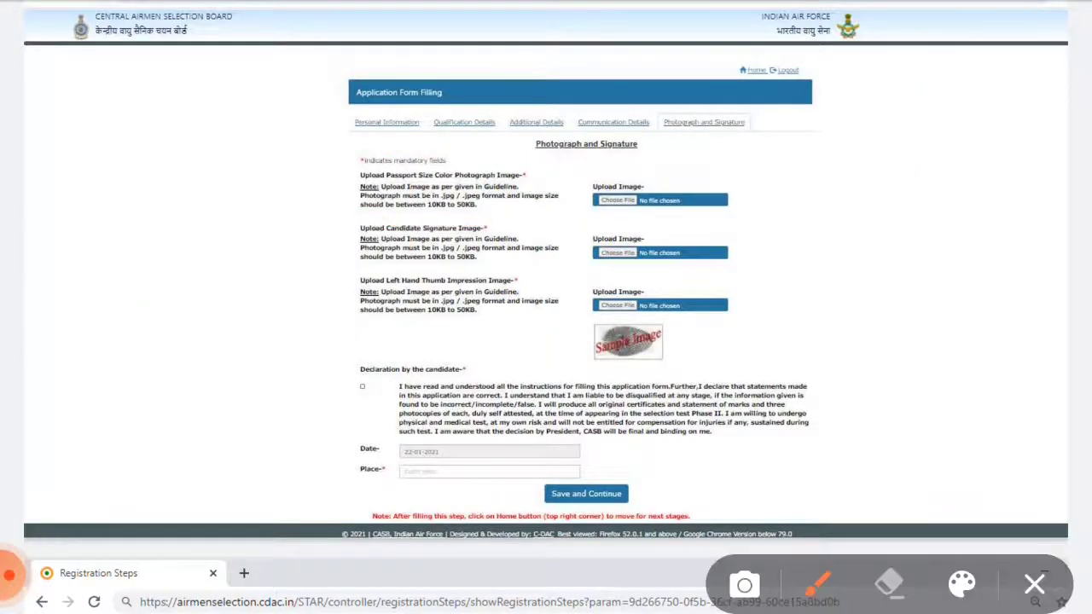
{"action": "mouse_move", "coordinate": [768, 253]}
{"action": "left_mouse_down"}
{"action": "mouse_move", "coordinate": [674, 229]}
{"action": "mouse_move", "coordinate": [470, 287]}
{"action": "mouse_move", "coordinate": [742, 220]}
{"action": "left_mouse_up"}
{"action": "left_click", "coordinate": [742, 309]}
{"action": "mouse_move", "coordinate": [742, 309]}
{"action": "left_mouse_down"}
{"action": "mouse_move", "coordinate": [503, 398]}
{"action": "mouse_move", "coordinate": [744, 326]}
{"action": "left_mouse_up"}
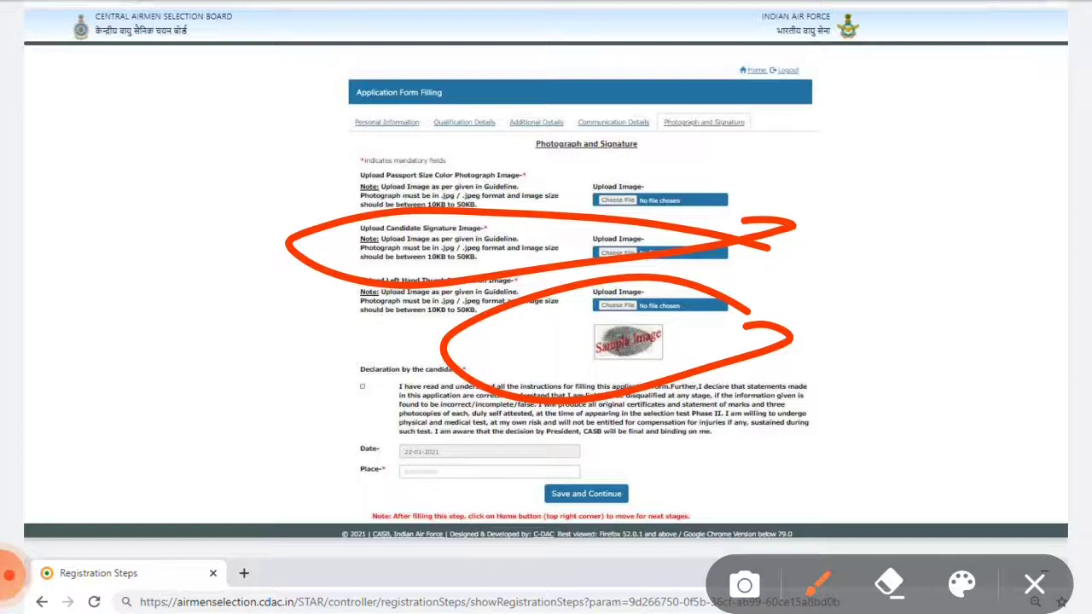
Step: Handwrite a note across the page header above the application form, and close the drawing overlay
{"action": "left_click_drag", "start_coordinate": [32, 94], "coordinate": [48, 181]}
{"action": "left_click_drag", "start_coordinate": [92, 109], "coordinate": [101, 113]}
{"action": "left_click_drag", "start_coordinate": [132, 69], "coordinate": [145, 147]}
{"action": "mouse_move", "coordinate": [189, 77]}
{"action": "left_mouse_down"}
{"action": "mouse_move", "coordinate": [175, 94]}
{"action": "mouse_move", "coordinate": [323, 128]}
{"action": "left_mouse_up"}
{"action": "left_click_drag", "start_coordinate": [346, 44], "coordinate": [384, 109]}
{"action": "left_click_drag", "start_coordinate": [314, 101], "coordinate": [365, 79]}
{"action": "left_click_drag", "start_coordinate": [440, 87], "coordinate": [435, 113]}
{"action": "mouse_move", "coordinate": [585, 31]}
{"action": "left_mouse_down"}
{"action": "mouse_move", "coordinate": [550, 109]}
{"action": "mouse_move", "coordinate": [612, 53]}
{"action": "left_mouse_up"}
{"action": "left_click_drag", "start_coordinate": [580, 108], "coordinate": [598, 86]}
{"action": "left_click", "coordinate": [1034, 585]}
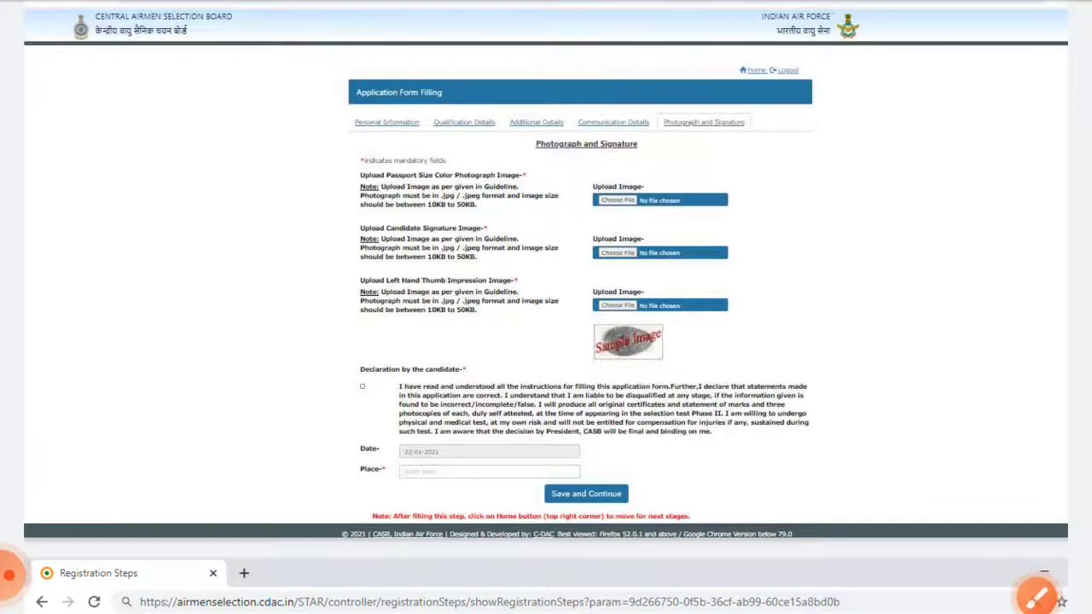
Step: Circle the Date and Place fields under the declaration, and move on to the registration steps slide
{"action": "left_click", "coordinate": [1036, 595]}
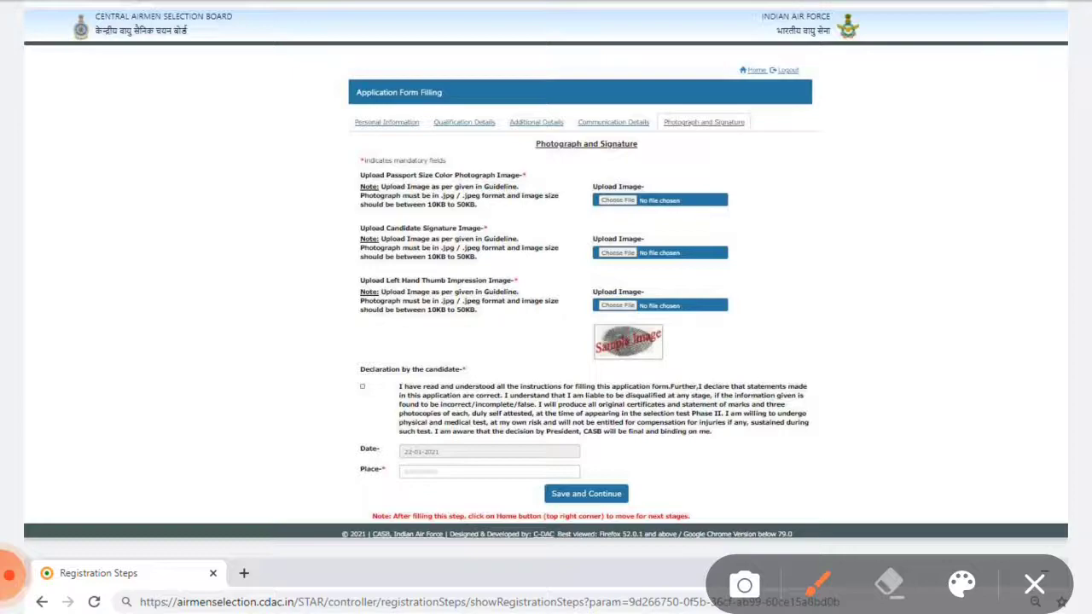
{"action": "mouse_move", "coordinate": [469, 423]}
{"action": "left_mouse_down"}
{"action": "mouse_move", "coordinate": [326, 454]}
{"action": "mouse_move", "coordinate": [475, 431]}
{"action": "left_mouse_up"}
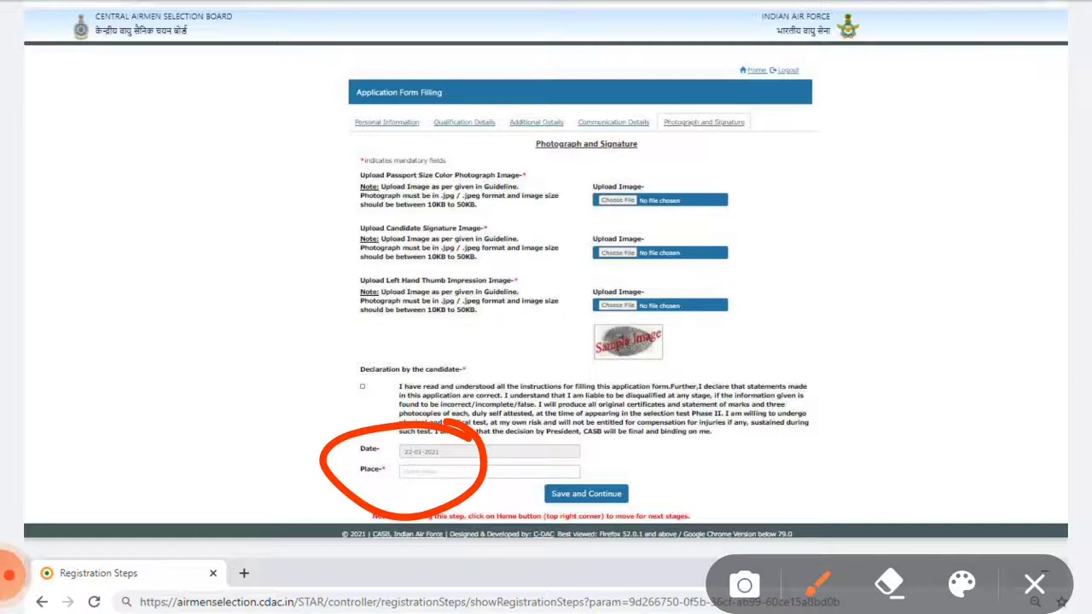
{"action": "scroll", "coordinate": [547, 307], "scroll_direction": "down", "scroll_amount": 10}
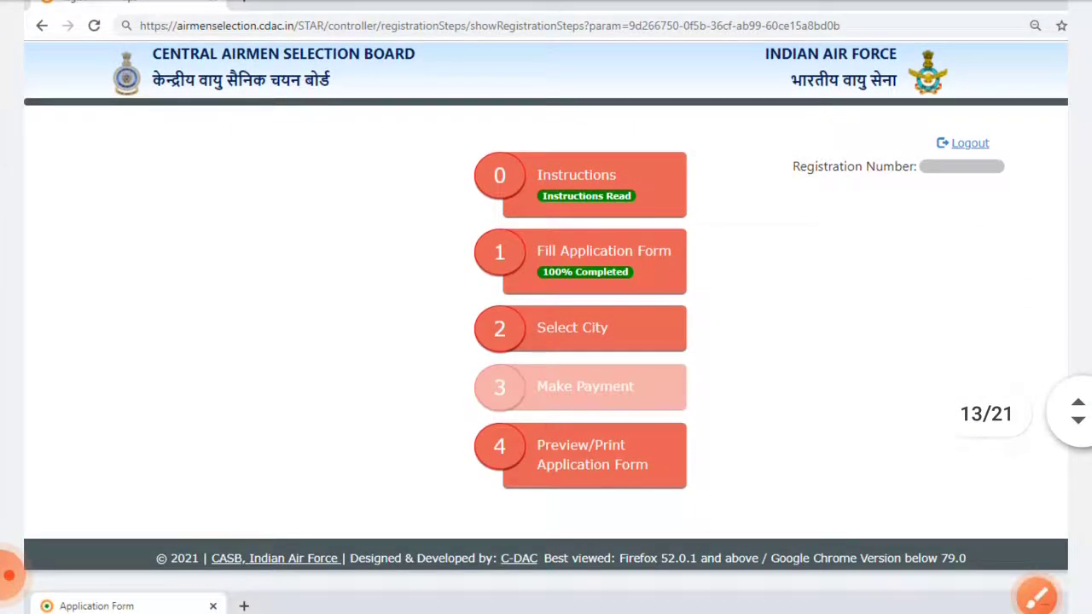
Step: Circle step 2, Select City, on the registration steps slide and close the drawing overlay
{"action": "left_click", "coordinate": [1037, 597]}
{"action": "mouse_move", "coordinate": [688, 308]}
{"action": "left_mouse_down"}
{"action": "mouse_move", "coordinate": [631, 294]}
{"action": "mouse_move", "coordinate": [664, 366]}
{"action": "mouse_move", "coordinate": [570, 308]}
{"action": "left_mouse_up"}
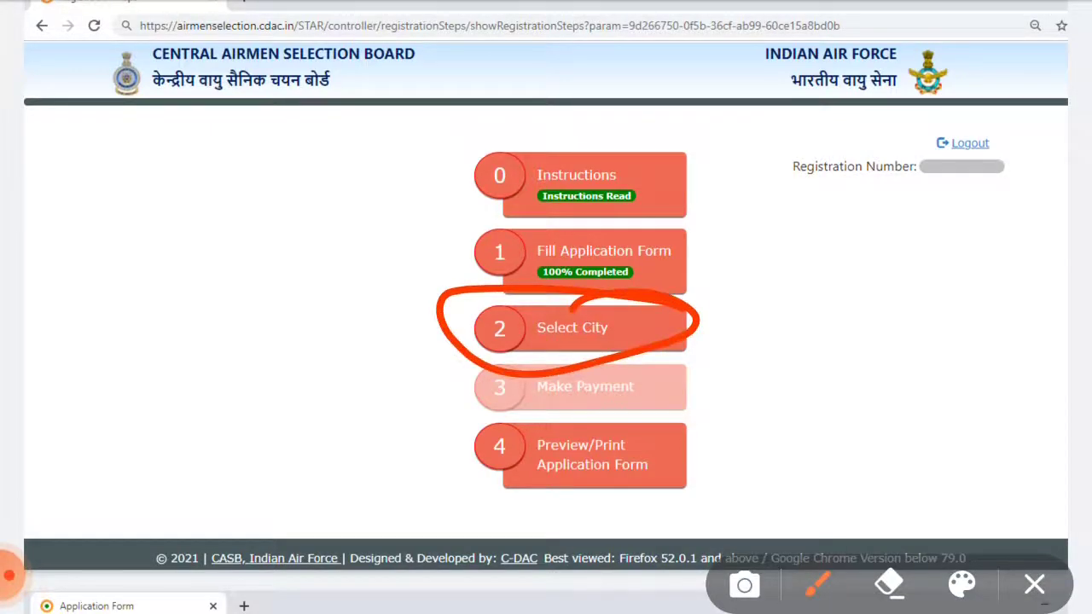
{"action": "left_click", "coordinate": [1034, 585]}
Step: On the city preferences slide, circle the Phase - I exam city heading and the Phase - II selection center area
{"action": "scroll", "coordinate": [546, 341], "scroll_direction": "down", "scroll_amount": 5}
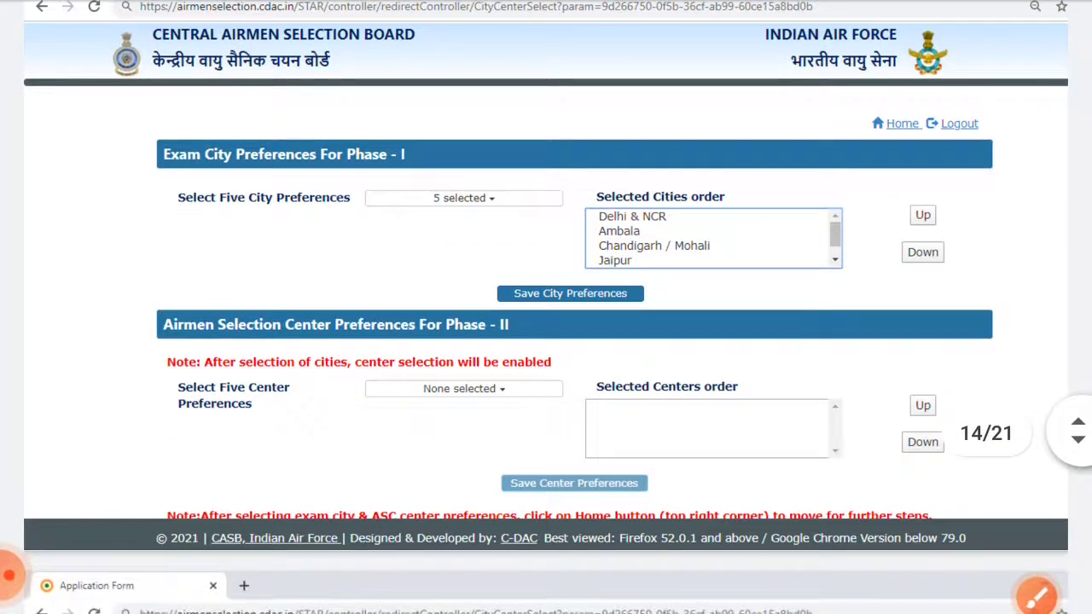
{"action": "left_click", "coordinate": [1037, 580]}
{"action": "mouse_move", "coordinate": [437, 136]}
{"action": "left_mouse_down"}
{"action": "mouse_move", "coordinate": [401, 203]}
{"action": "mouse_move", "coordinate": [316, 158]}
{"action": "left_mouse_up"}
{"action": "mouse_move", "coordinate": [492, 288]}
{"action": "left_mouse_down"}
{"action": "mouse_move", "coordinate": [324, 326]}
{"action": "mouse_move", "coordinate": [420, 309]}
{"action": "left_mouse_up"}
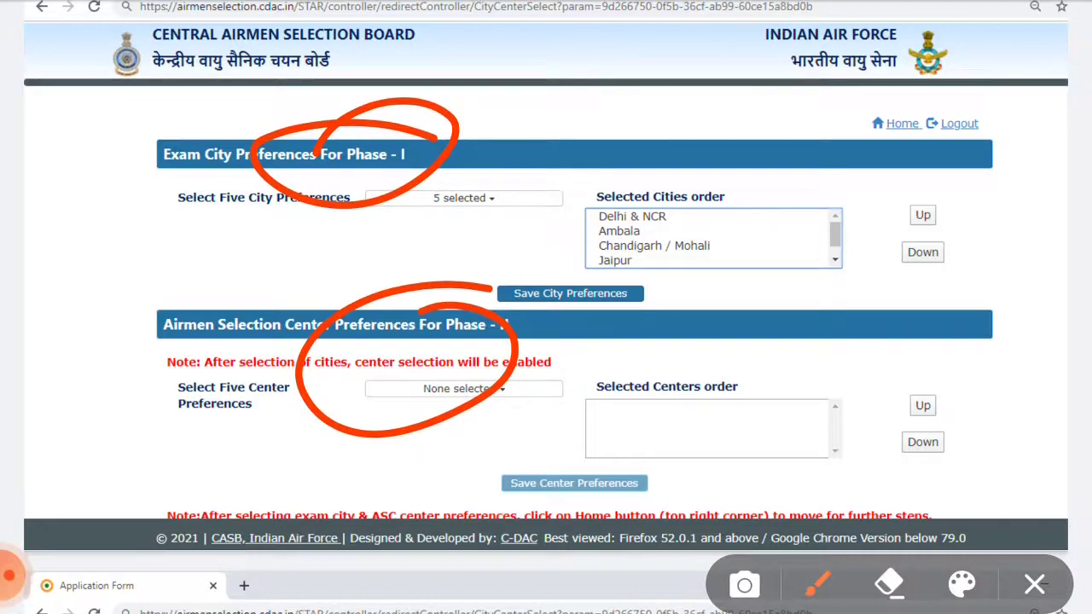
Step: Draw an arrow below Select Five City Preferences and add slanted marks beside the Selected Cities order heading
{"action": "mouse_move", "coordinate": [282, 241]}
{"action": "left_mouse_down"}
{"action": "mouse_move", "coordinate": [358, 242]}
{"action": "mouse_move", "coordinate": [433, 214]}
{"action": "mouse_move", "coordinate": [422, 299]}
{"action": "left_mouse_up"}
{"action": "mouse_move", "coordinate": [648, 177]}
{"action": "left_mouse_down"}
{"action": "mouse_move", "coordinate": [681, 169]}
{"action": "mouse_move", "coordinate": [752, 108]}
{"action": "left_mouse_up"}
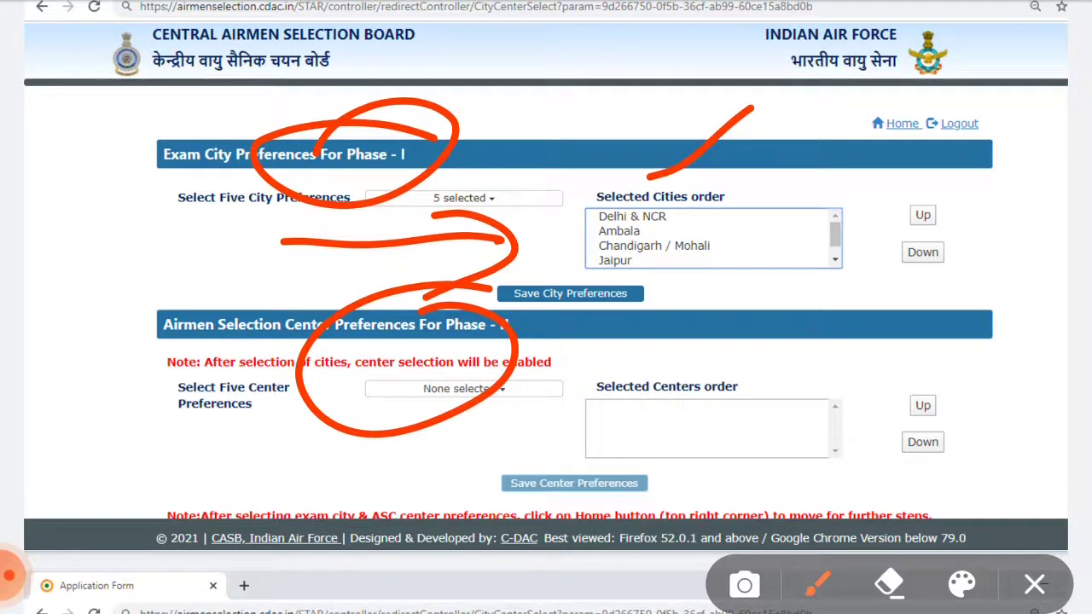
{"action": "left_click_drag", "start_coordinate": [715, 206], "coordinate": [785, 178]}
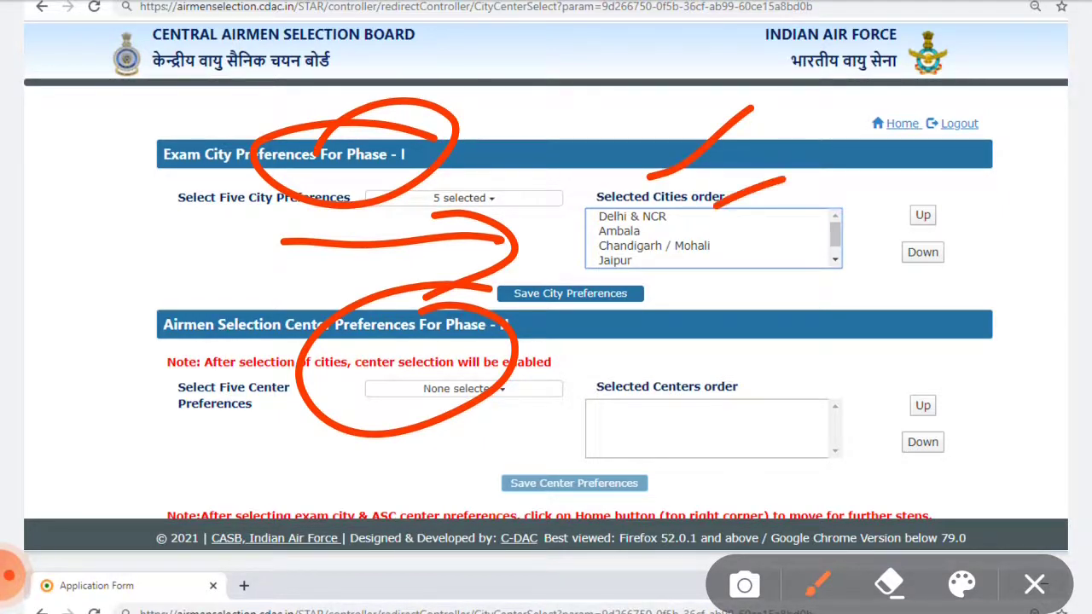
Step: Draw marks at the end of the Selected Cities list and an arrow below Select Five Center Preferences, then clear the drawing overlay
{"action": "left_click_drag", "start_coordinate": [743, 258], "coordinate": [809, 246]}
{"action": "left_click_drag", "start_coordinate": [681, 289], "coordinate": [778, 264]}
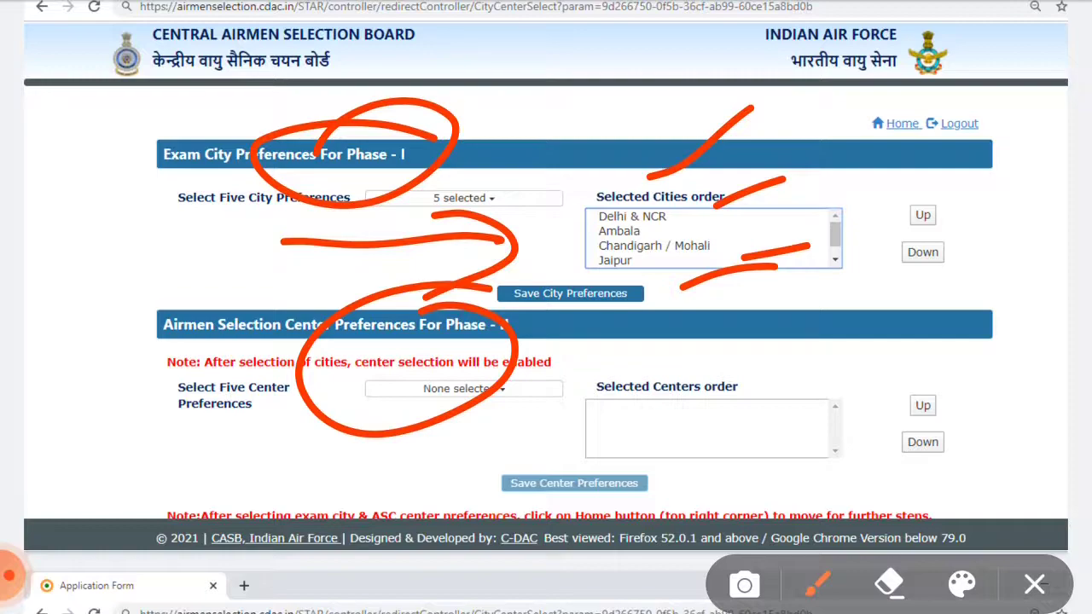
{"action": "mouse_move", "coordinate": [236, 391]}
{"action": "left_mouse_down"}
{"action": "mouse_move", "coordinate": [362, 430]}
{"action": "mouse_move", "coordinate": [244, 480]}
{"action": "left_mouse_up"}
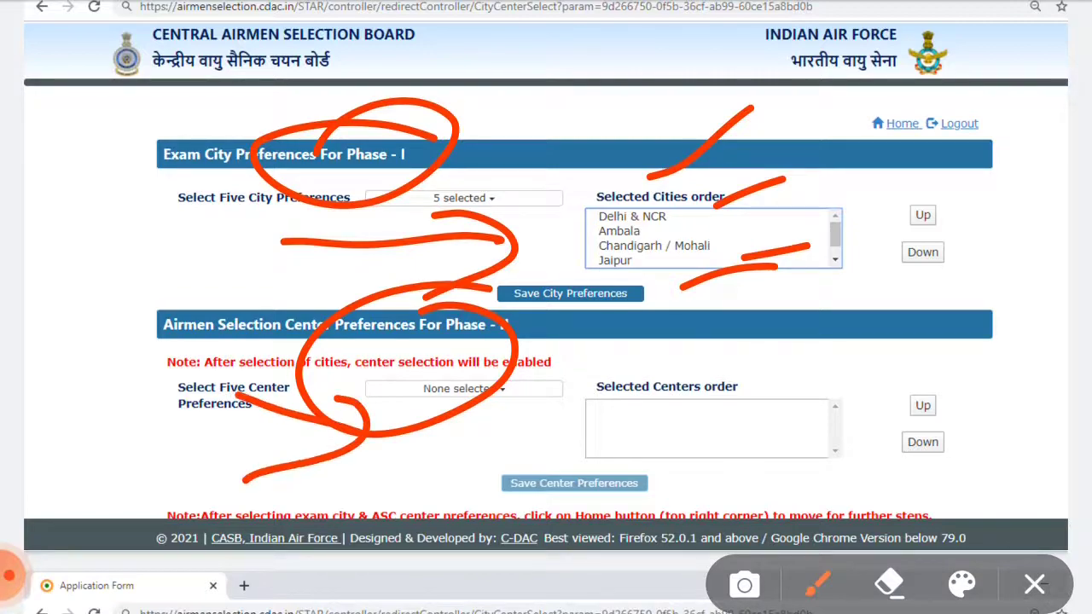
{"action": "left_click", "coordinate": [1035, 584]}
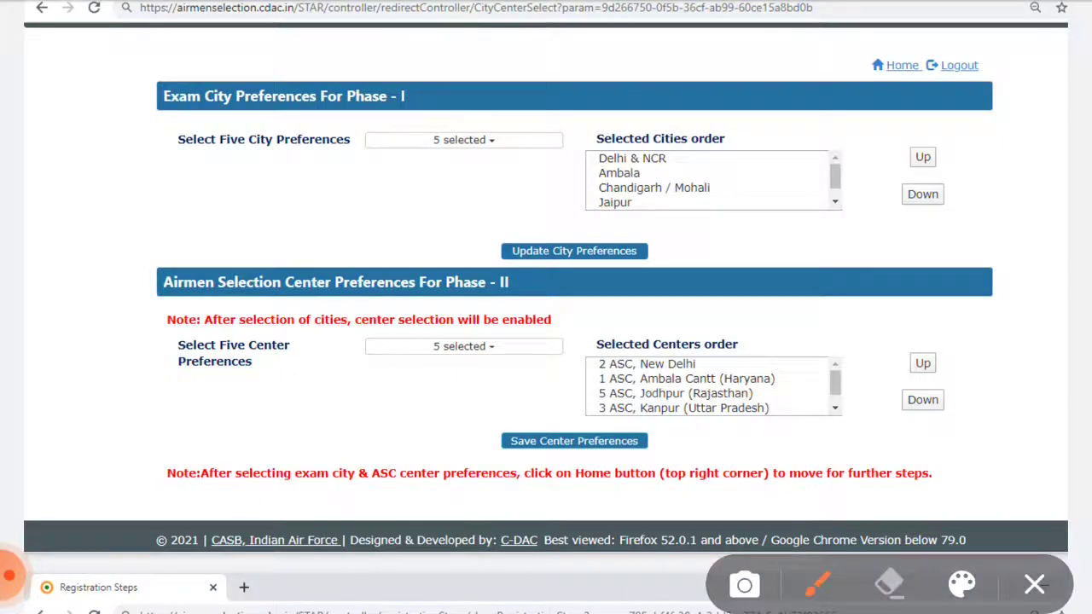
Step: Circle the area below Save Center Preferences, mark the Home link, and close the drawing overlay
{"action": "mouse_move", "coordinate": [657, 487]}
{"action": "left_mouse_down"}
{"action": "mouse_move", "coordinate": [627, 467]}
{"action": "mouse_move", "coordinate": [375, 555]}
{"action": "mouse_move", "coordinate": [589, 443]}
{"action": "left_mouse_up"}
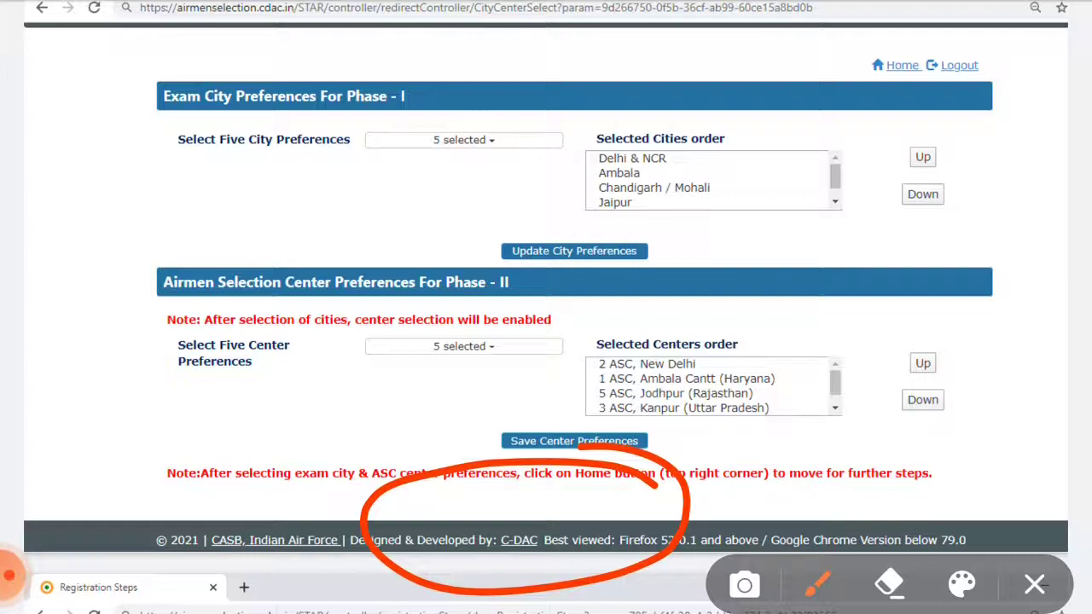
{"action": "mouse_move", "coordinate": [862, 44]}
{"action": "left_mouse_down"}
{"action": "mouse_move", "coordinate": [819, 75]}
{"action": "mouse_move", "coordinate": [854, 47]}
{"action": "left_mouse_up"}
{"action": "left_click", "coordinate": [1034, 584]}
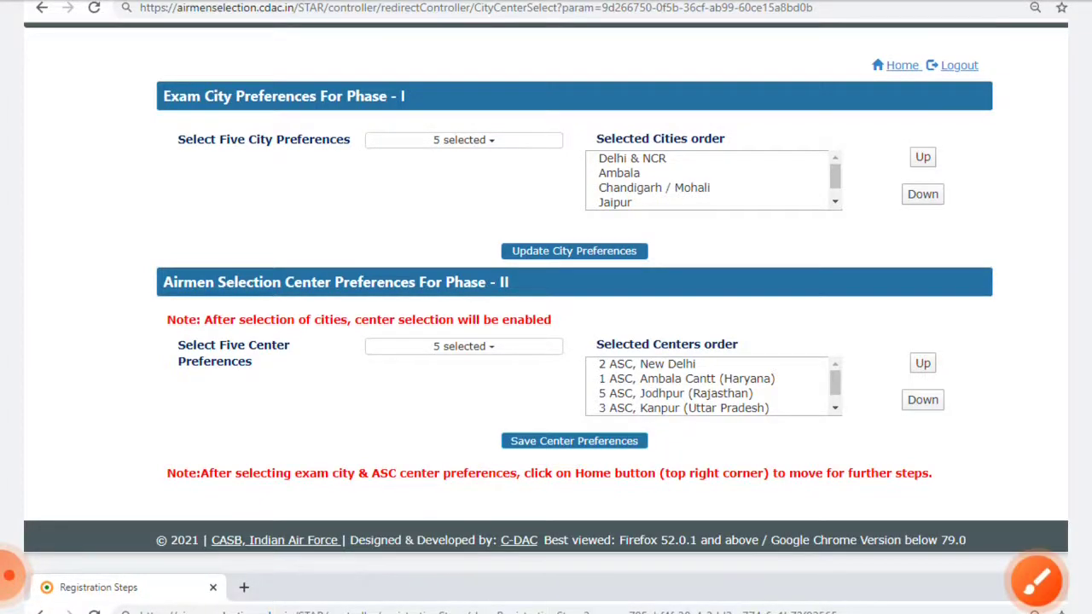
Step: On the registration steps slide, circle Select City, draw an arrow toward Make Payment and Preview/Print, and outline the whole step list
{"action": "scroll", "coordinate": [546, 307], "scroll_direction": "down", "scroll_amount": 7}
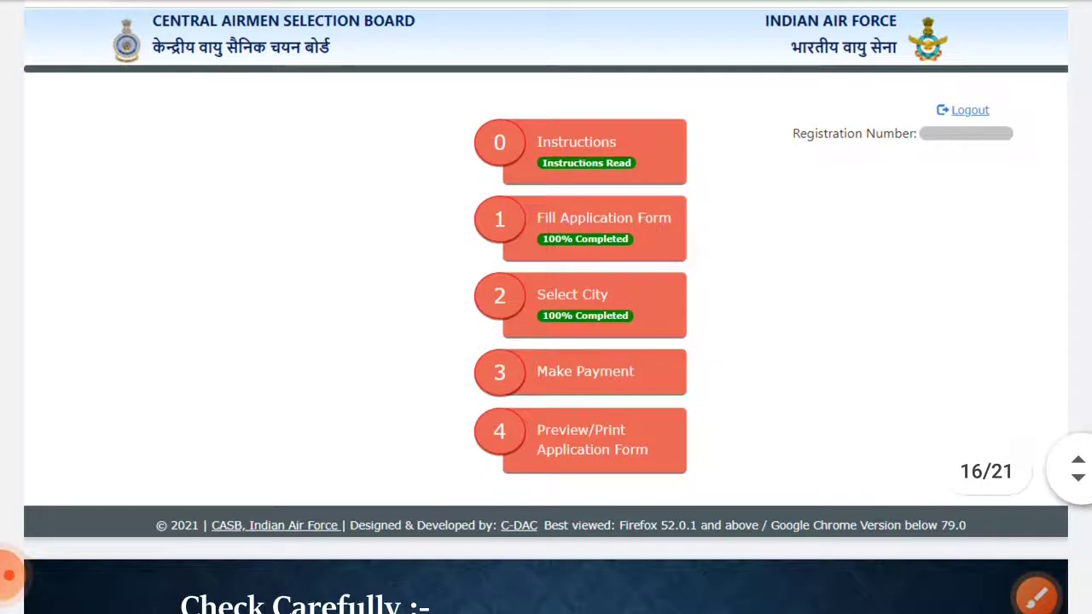
{"action": "left_click", "coordinate": [1036, 595]}
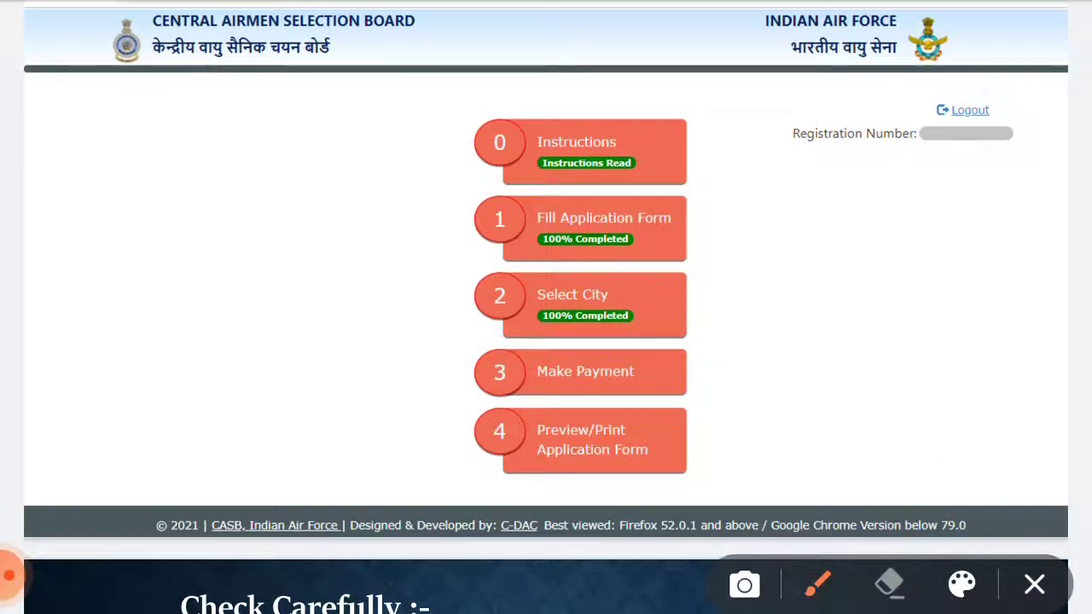
{"action": "mouse_move", "coordinate": [674, 275]}
{"action": "left_mouse_down"}
{"action": "mouse_move", "coordinate": [444, 331]}
{"action": "mouse_move", "coordinate": [598, 281]}
{"action": "left_mouse_up"}
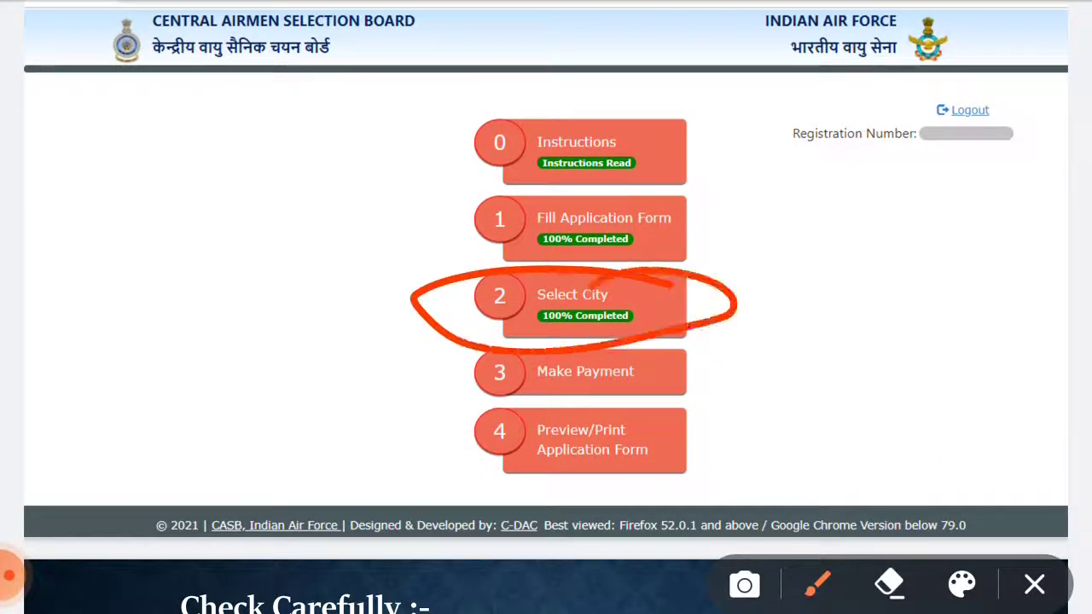
{"action": "left_click_drag", "start_coordinate": [265, 407], "coordinate": [420, 394]}
{"action": "mouse_move", "coordinate": [340, 360]}
{"action": "left_mouse_down"}
{"action": "mouse_move", "coordinate": [427, 399]}
{"action": "mouse_move", "coordinate": [331, 467]}
{"action": "left_mouse_up"}
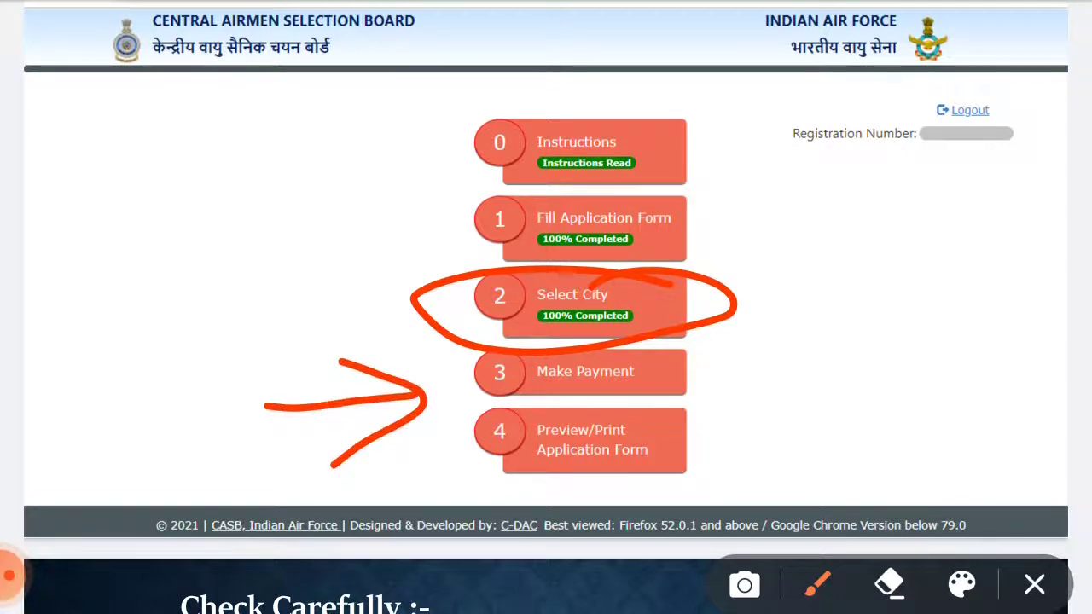
{"action": "mouse_move", "coordinate": [66, 79]}
{"action": "left_mouse_down"}
{"action": "mouse_move", "coordinate": [56, 320]}
{"action": "mouse_move", "coordinate": [87, 520]}
{"action": "mouse_move", "coordinate": [865, 505]}
{"action": "mouse_move", "coordinate": [972, 83]}
{"action": "left_mouse_up"}
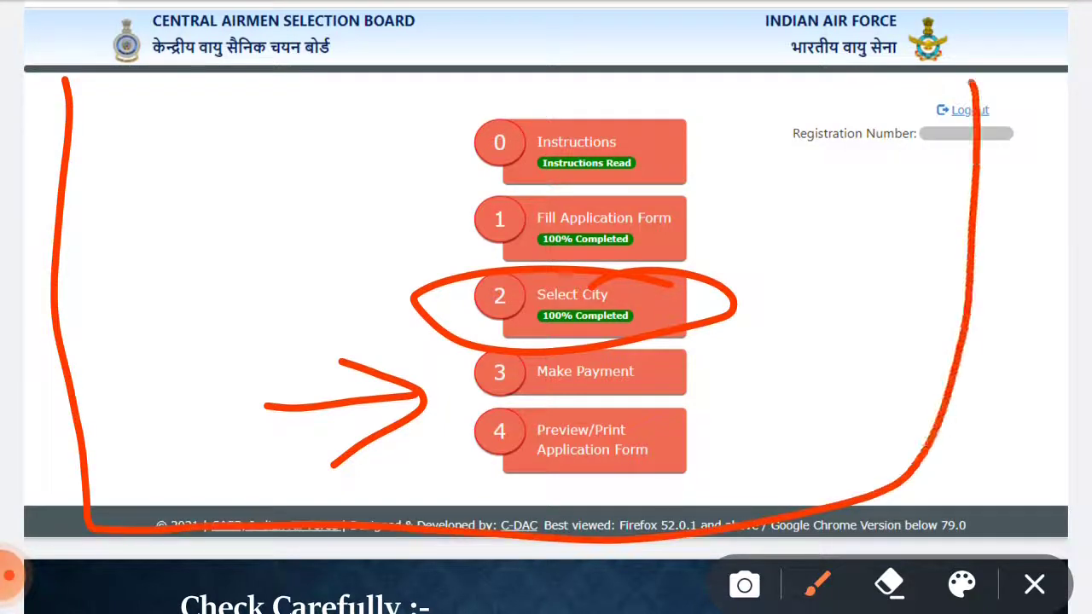
{"action": "left_click", "coordinate": [1034, 585]}
Step: On the Check Carefully slide, draw ticks beside Name, Father Name, Mother Name and Date Of Birth
{"action": "scroll", "coordinate": [546, 342], "scroll_direction": "down", "scroll_amount": 3}
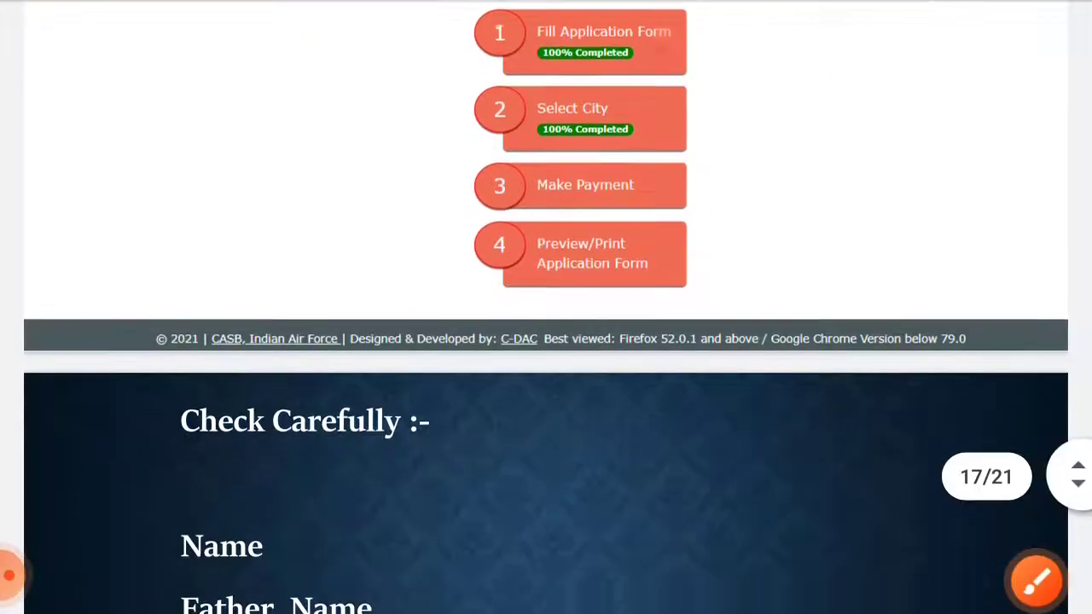
{"action": "scroll", "coordinate": [546, 308], "scroll_direction": "down", "scroll_amount": 5}
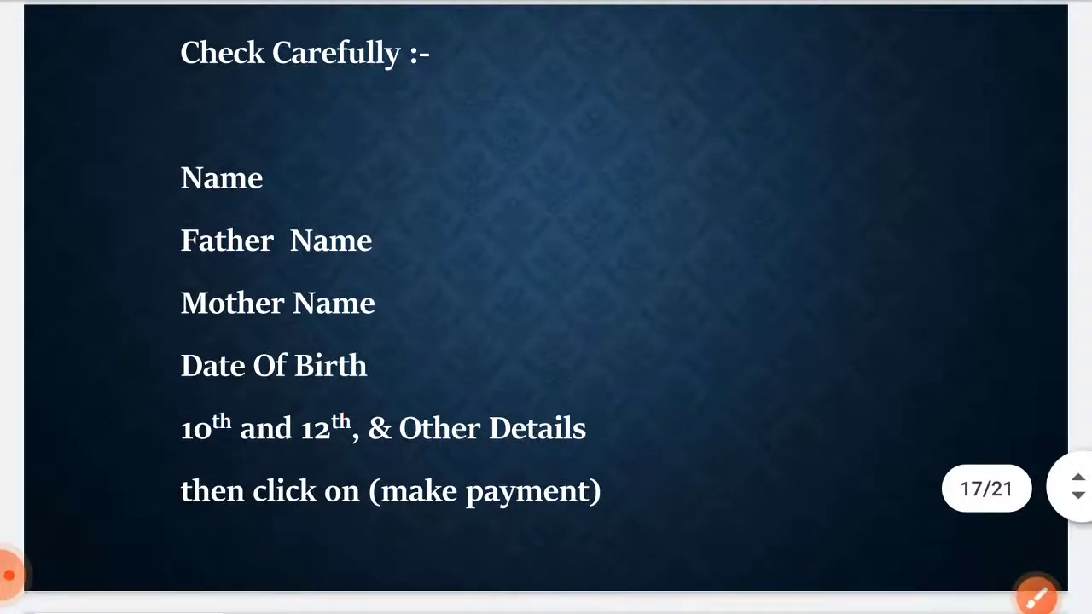
{"action": "left_click", "coordinate": [1036, 597]}
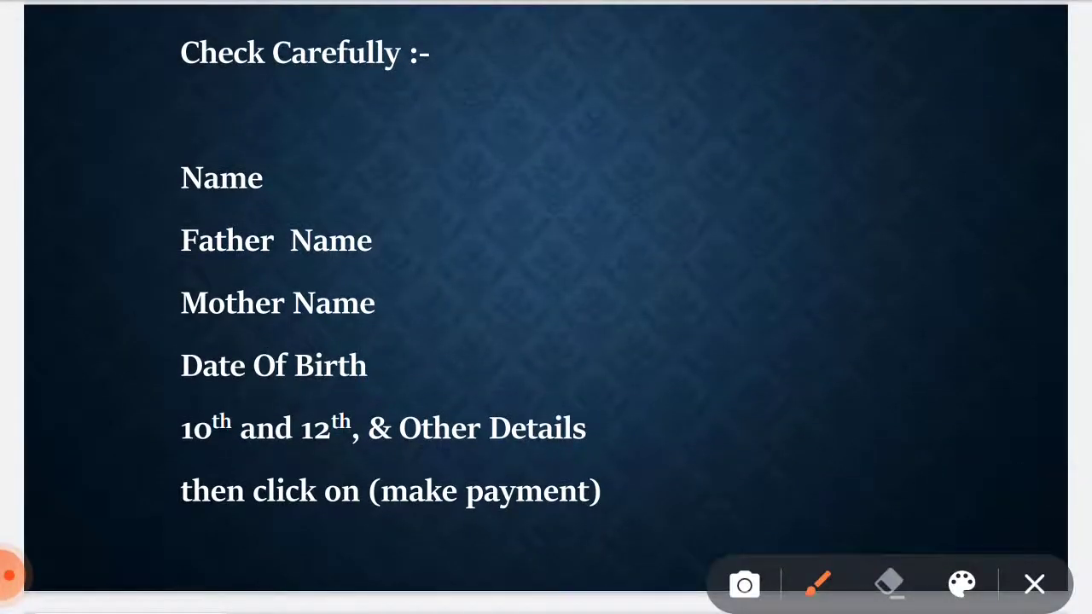
{"action": "left_click_drag", "start_coordinate": [322, 171], "coordinate": [478, 119]}
{"action": "left_click_drag", "start_coordinate": [381, 237], "coordinate": [565, 152]}
{"action": "mouse_move", "coordinate": [390, 294]}
{"action": "left_mouse_down"}
{"action": "mouse_move", "coordinate": [522, 264]}
{"action": "mouse_move", "coordinate": [606, 215]}
{"action": "left_mouse_up"}
{"action": "left_click_drag", "start_coordinate": [398, 357], "coordinate": [604, 290]}
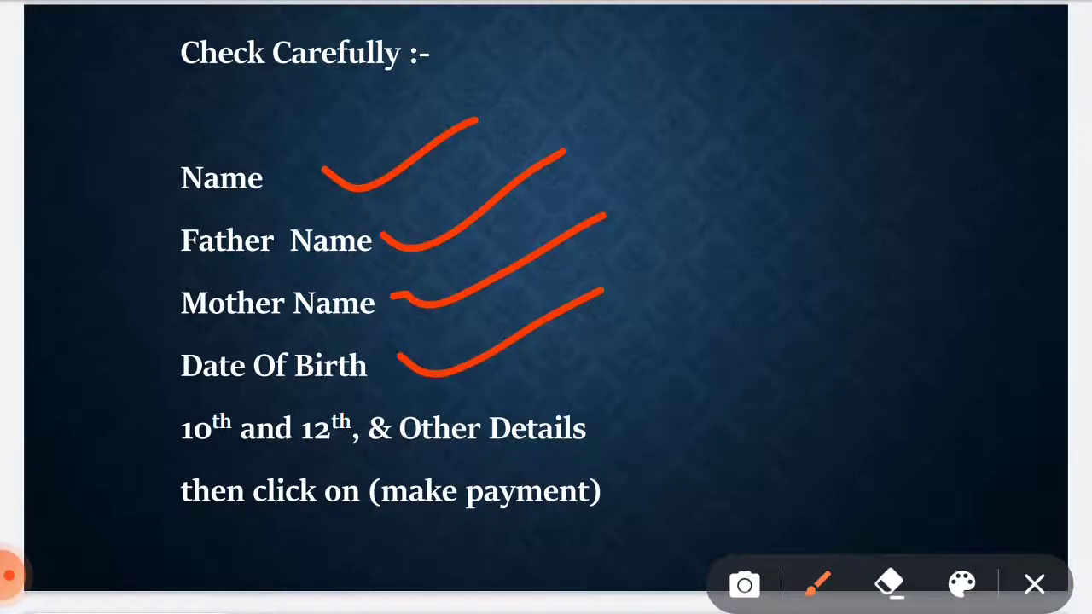
Step: Underline 10th and 12th, handwrite an underlined note beside the list, and close the drawing overlay
{"action": "left_click_drag", "start_coordinate": [136, 455], "coordinate": [329, 444]}
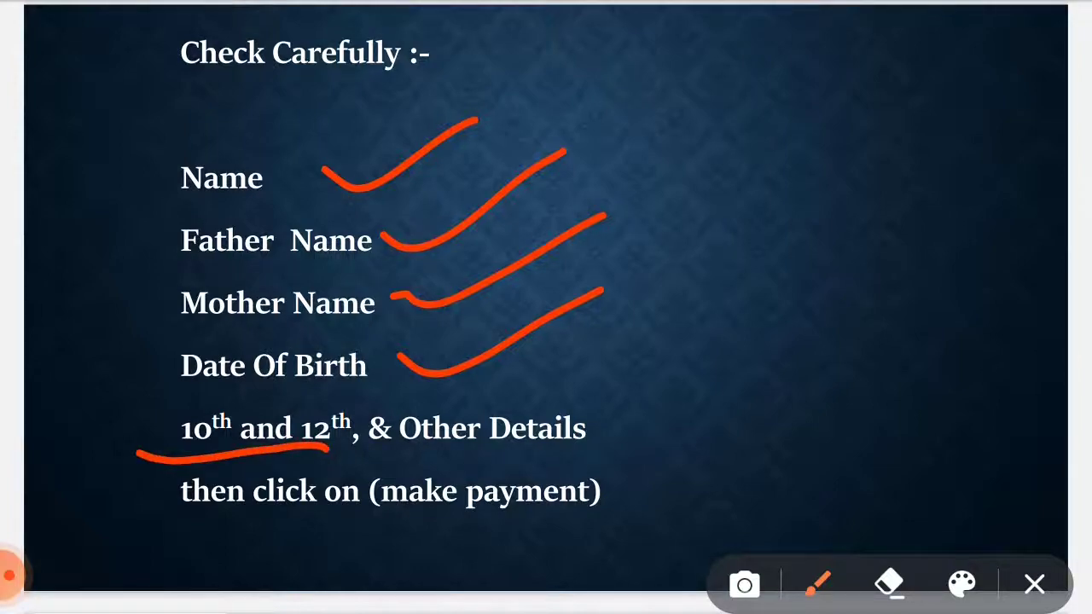
{"action": "left_click_drag", "start_coordinate": [701, 261], "coordinate": [705, 372]}
{"action": "mouse_move", "coordinate": [698, 343]}
{"action": "left_mouse_down"}
{"action": "mouse_move", "coordinate": [751, 307]}
{"action": "mouse_move", "coordinate": [786, 372]}
{"action": "left_mouse_up"}
{"action": "mouse_move", "coordinate": [664, 417]}
{"action": "left_mouse_down"}
{"action": "mouse_move", "coordinate": [690, 433]}
{"action": "mouse_move", "coordinate": [867, 394]}
{"action": "left_mouse_up"}
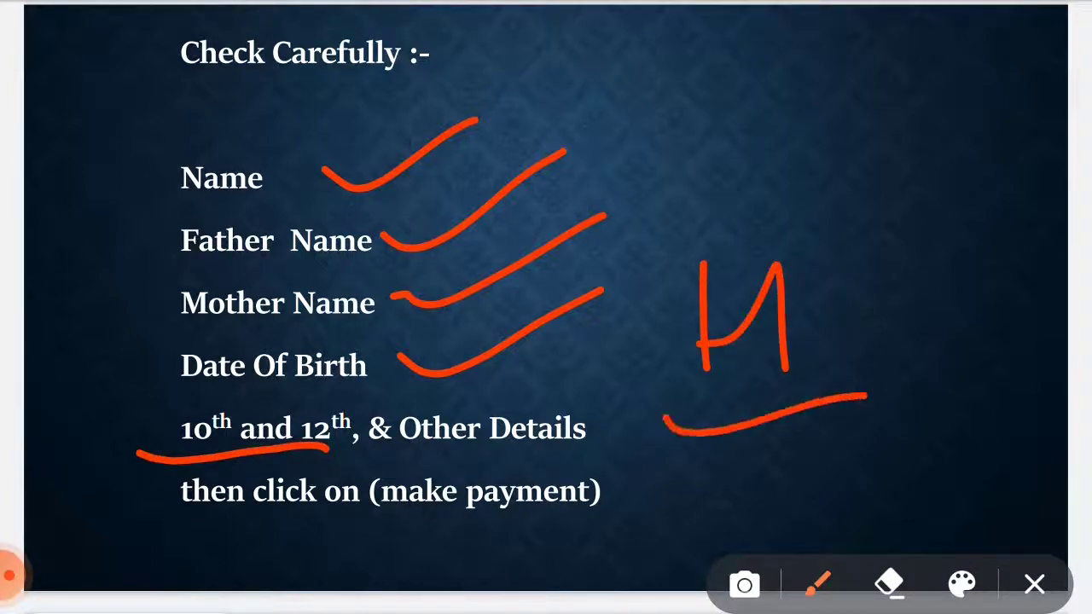
{"action": "mouse_move", "coordinate": [645, 103]}
{"action": "left_mouse_down"}
{"action": "mouse_move", "coordinate": [611, 362]}
{"action": "mouse_move", "coordinate": [701, 319]}
{"action": "left_mouse_up"}
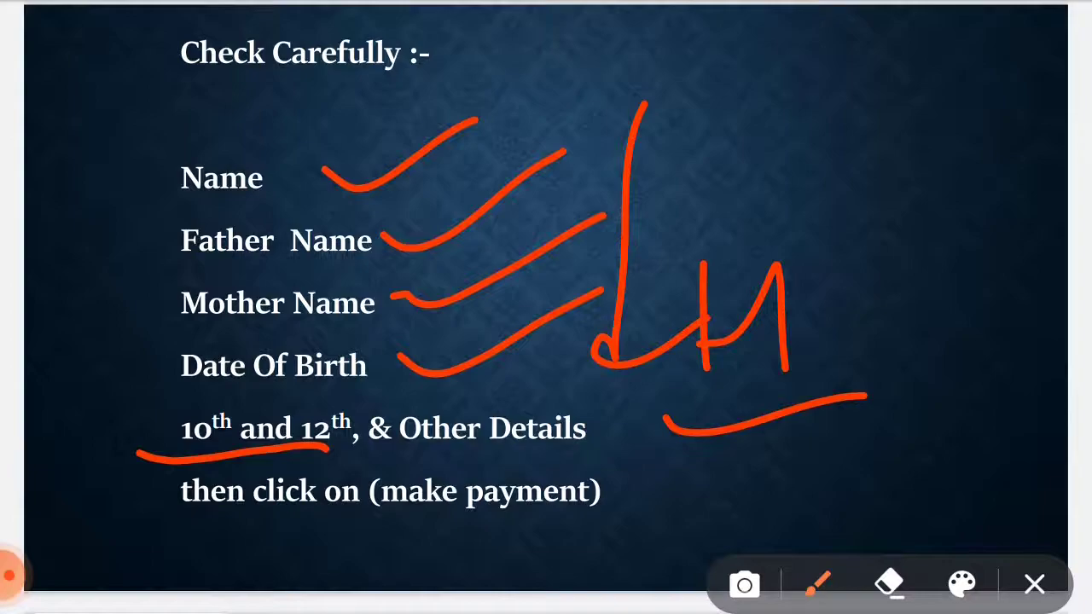
{"action": "left_click", "coordinate": [1034, 584]}
Step: On the payment instructions slide, bracket the two payment gateway options and underline the NetBanking, Credit/Debit Card and UPI success ratios
{"action": "scroll", "coordinate": [546, 341], "scroll_direction": "down", "scroll_amount": 5}
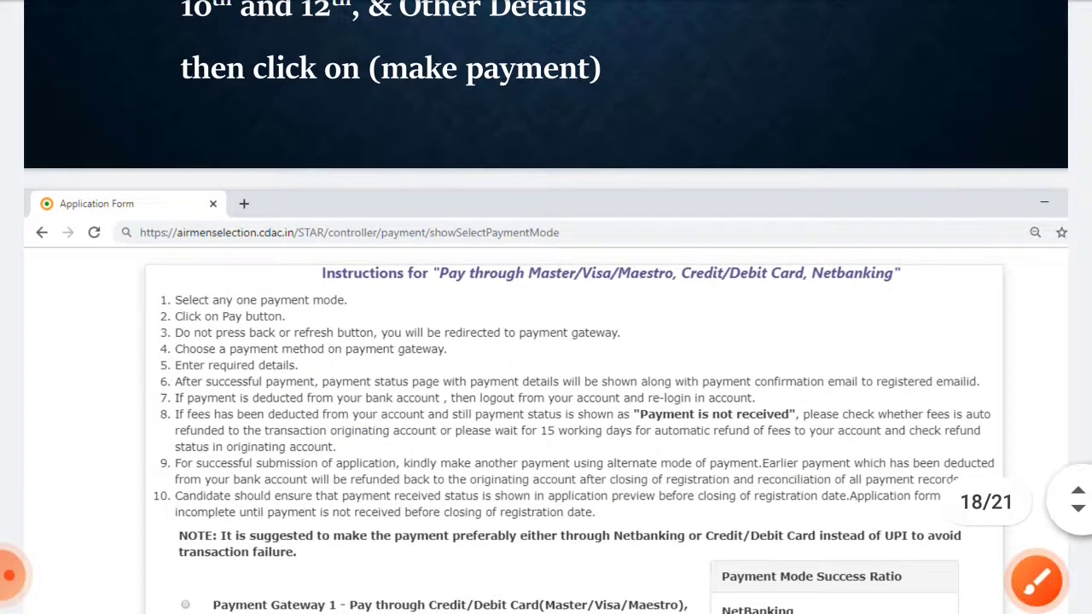
{"action": "scroll", "coordinate": [546, 341], "scroll_direction": "down", "scroll_amount": 3}
{"action": "left_click", "coordinate": [1036, 595]}
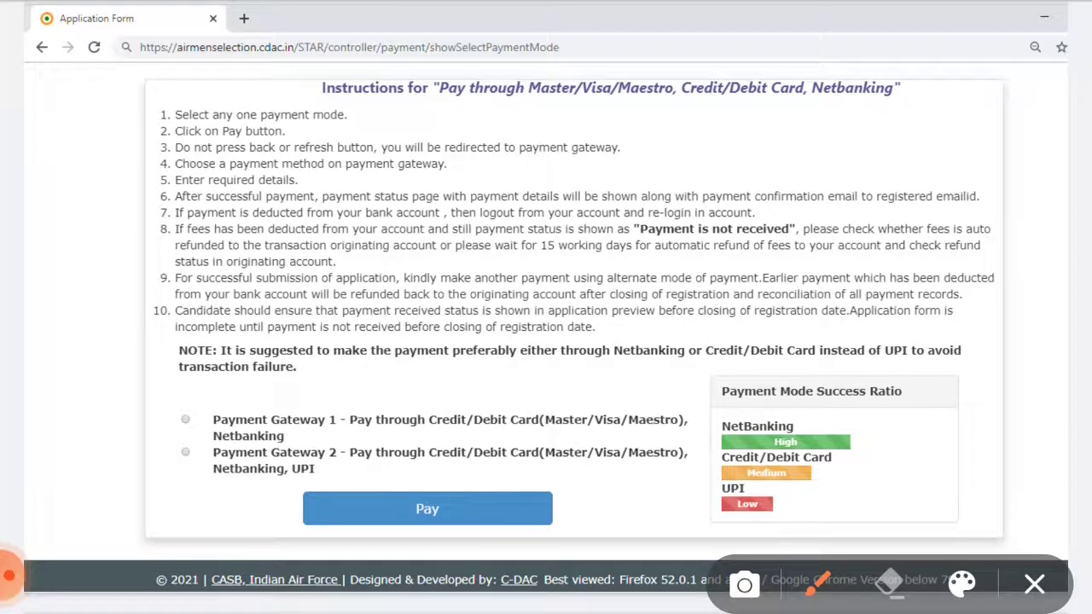
{"action": "mouse_move", "coordinate": [202, 380]}
{"action": "left_mouse_down"}
{"action": "mouse_move", "coordinate": [123, 488]}
{"action": "mouse_move", "coordinate": [200, 510]}
{"action": "left_mouse_up"}
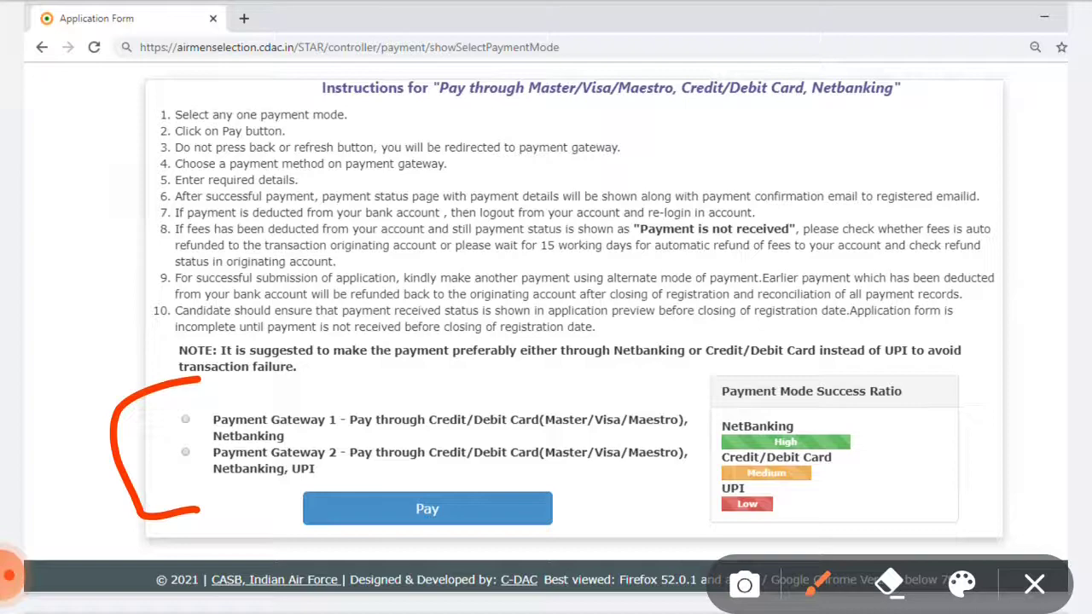
{"action": "left_click_drag", "start_coordinate": [704, 454], "coordinate": [861, 435]}
{"action": "left_click_drag", "start_coordinate": [719, 502], "coordinate": [885, 468]}
{"action": "left_click_drag", "start_coordinate": [662, 543], "coordinate": [821, 503]}
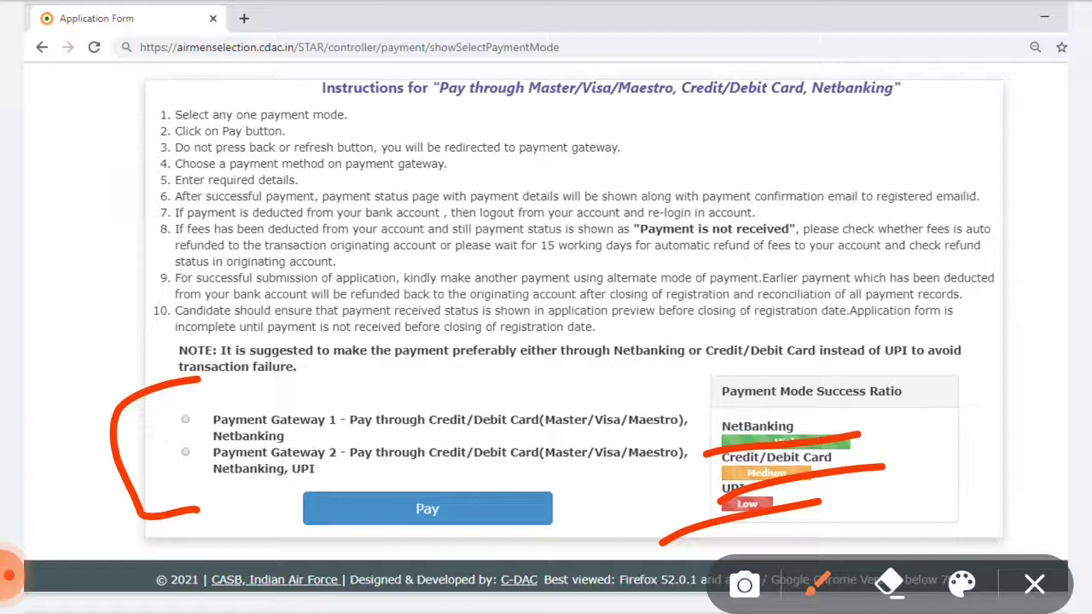
Step: Draw a tick above the payment gateway options, circle Pay, and close the drawing overlay
{"action": "left_click_drag", "start_coordinate": [224, 380], "coordinate": [381, 304]}
{"action": "mouse_move", "coordinate": [520, 478]}
{"action": "left_mouse_down"}
{"action": "mouse_move", "coordinate": [286, 499]}
{"action": "mouse_move", "coordinate": [397, 505]}
{"action": "left_mouse_up"}
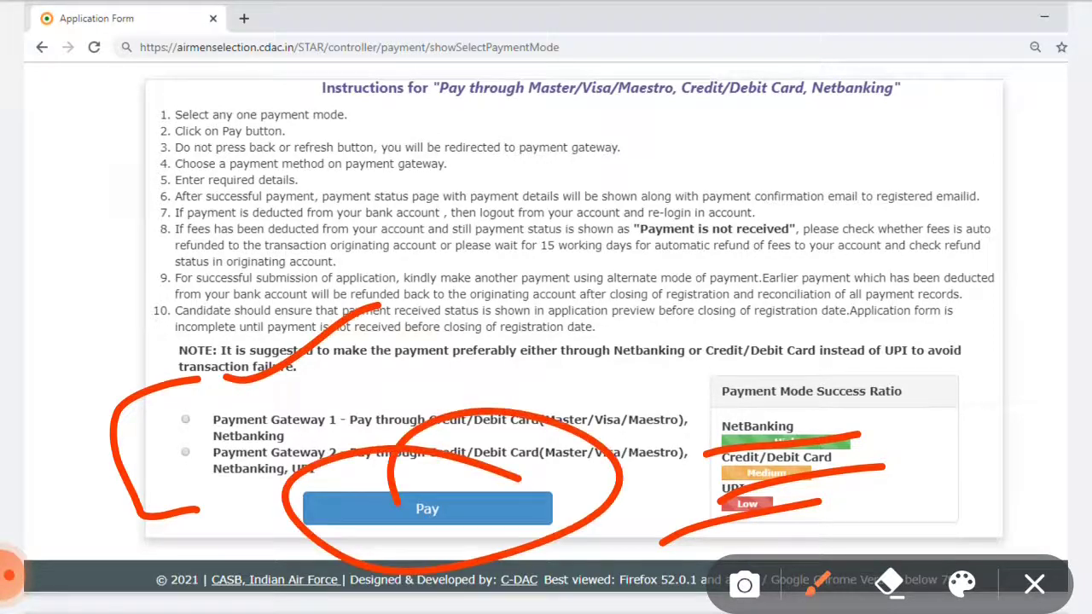
{"action": "left_click", "coordinate": [1034, 584]}
Step: On the card payment slide, circle the Card Number and Card Holder Name fields and draw arrows pointing at the form from both sides
{"action": "scroll", "coordinate": [546, 307], "scroll_direction": "down", "scroll_amount": 10}
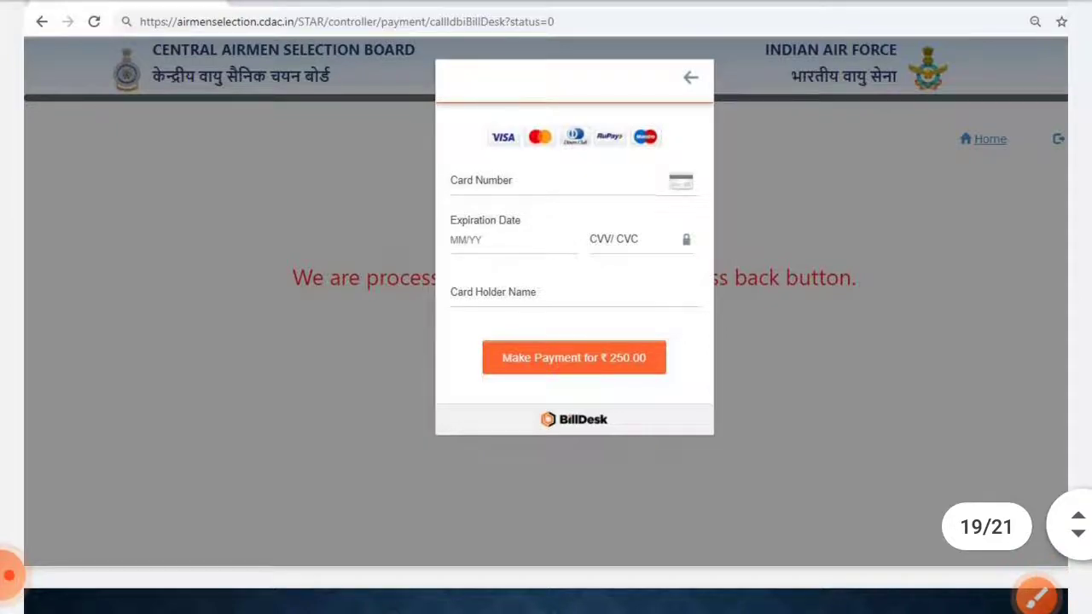
{"action": "left_click", "coordinate": [1036, 595]}
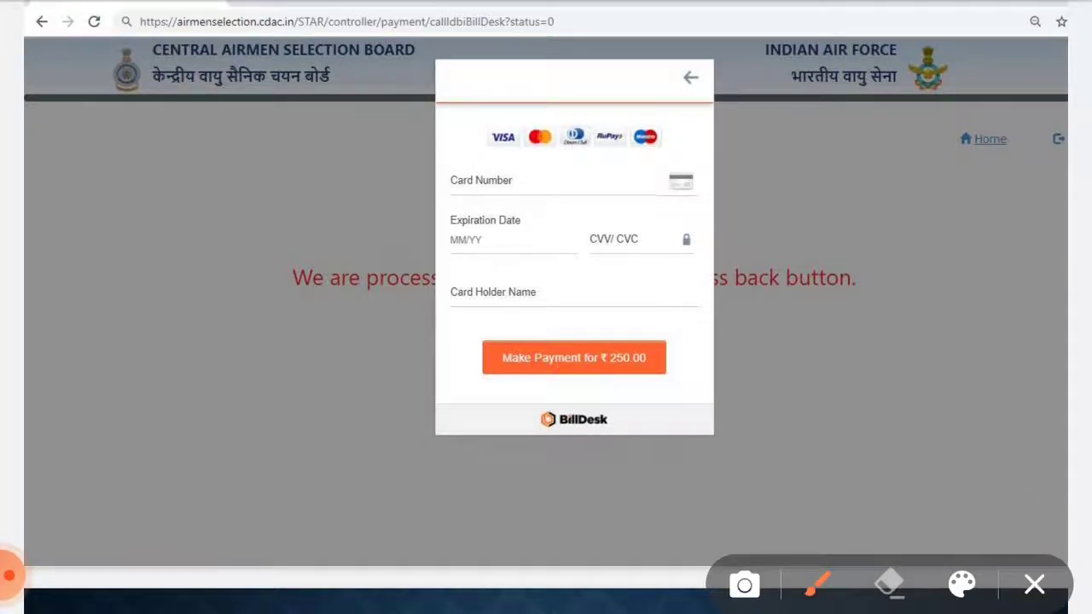
{"action": "mouse_move", "coordinate": [423, 207]}
{"action": "left_mouse_down"}
{"action": "mouse_move", "coordinate": [499, 88]}
{"action": "mouse_move", "coordinate": [436, 286]}
{"action": "mouse_move", "coordinate": [445, 274]}
{"action": "left_mouse_up"}
{"action": "mouse_move", "coordinate": [230, 345]}
{"action": "left_mouse_down"}
{"action": "mouse_move", "coordinate": [302, 309]}
{"action": "mouse_move", "coordinate": [403, 281]}
{"action": "left_mouse_up"}
{"action": "mouse_move", "coordinate": [292, 256]}
{"action": "left_mouse_down"}
{"action": "mouse_move", "coordinate": [383, 267]}
{"action": "mouse_move", "coordinate": [328, 375]}
{"action": "left_mouse_up"}
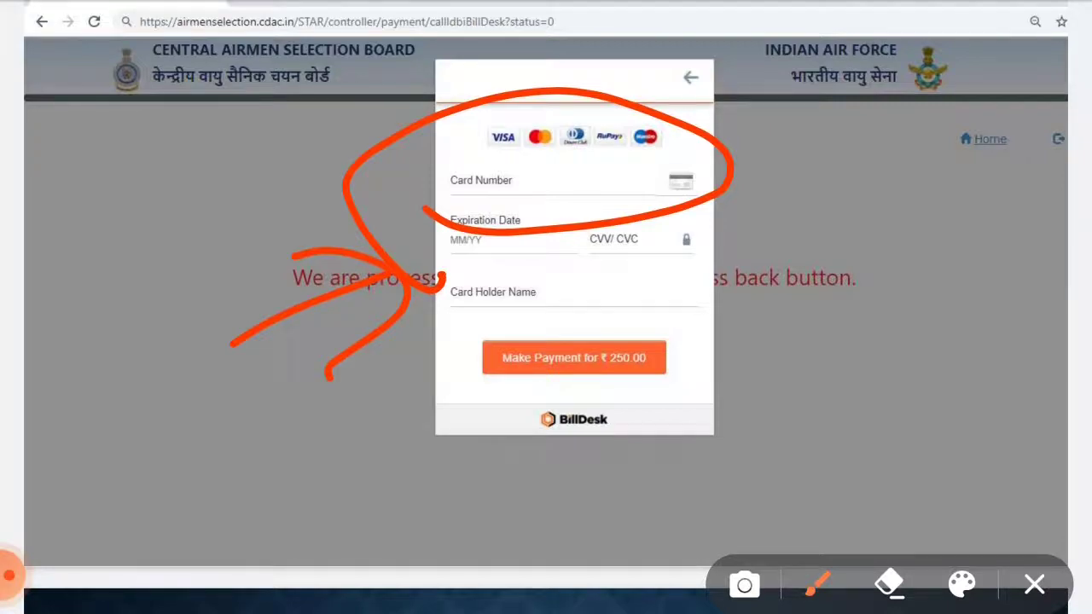
{"action": "left_click_drag", "start_coordinate": [857, 361], "coordinate": [751, 281]}
{"action": "mouse_move", "coordinate": [832, 254]}
{"action": "left_mouse_down"}
{"action": "mouse_move", "coordinate": [772, 308]}
{"action": "mouse_move", "coordinate": [818, 376]}
{"action": "left_mouse_up"}
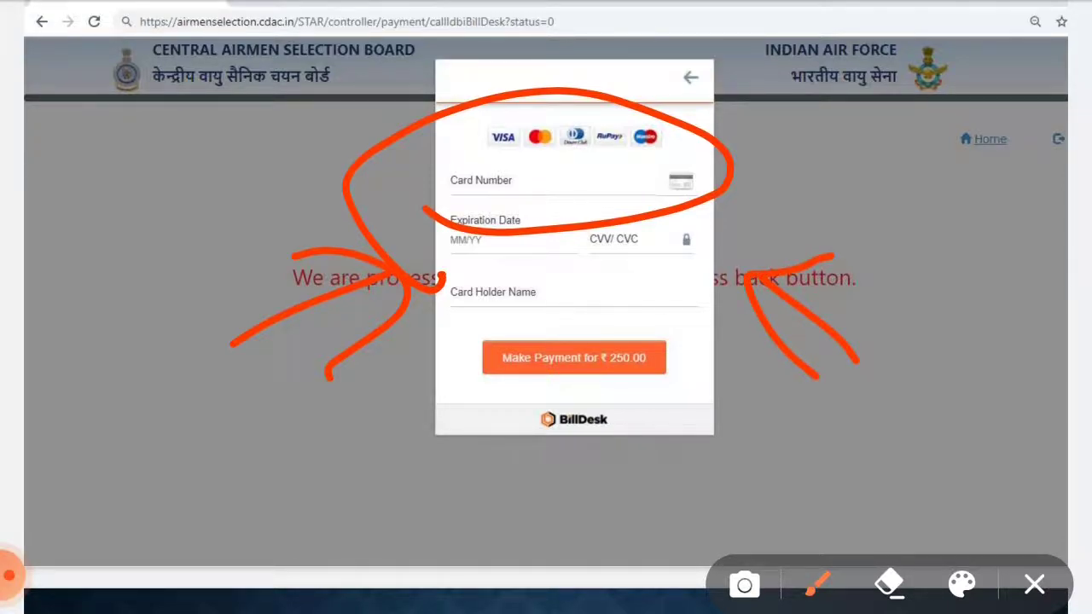
{"action": "mouse_move", "coordinate": [604, 273]}
{"action": "left_mouse_down"}
{"action": "mouse_move", "coordinate": [495, 256]}
{"action": "mouse_move", "coordinate": [368, 331]}
{"action": "mouse_move", "coordinate": [636, 256]}
{"action": "mouse_move", "coordinate": [504, 259]}
{"action": "left_mouse_up"}
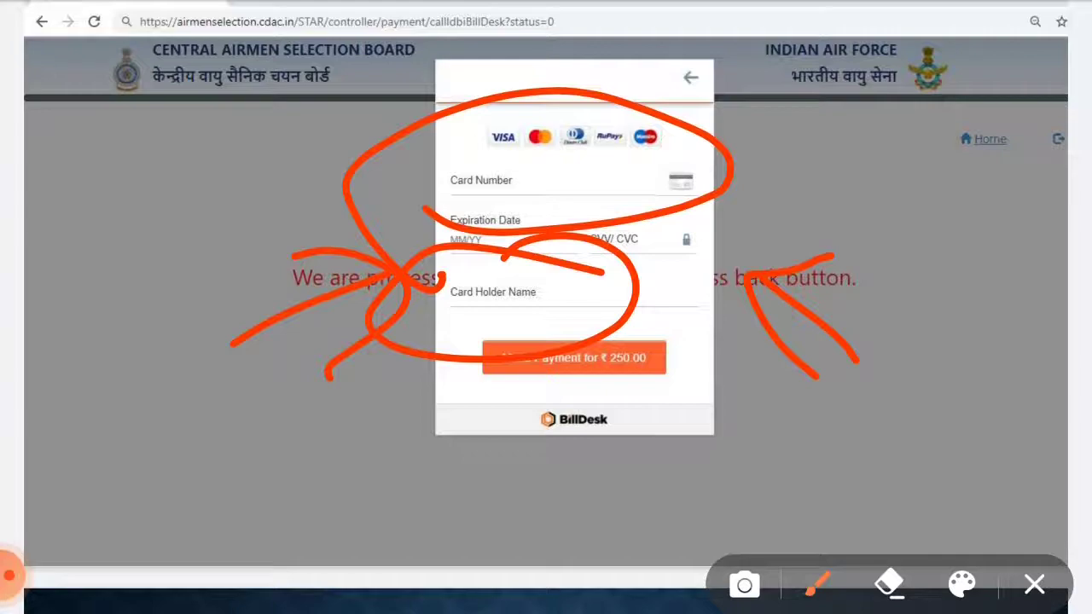
Step: Handwrite an underlined 250 beside the card form and circle the Make Payment button
{"action": "mouse_move", "coordinate": [75, 418]}
{"action": "left_mouse_down"}
{"action": "mouse_move", "coordinate": [94, 482]}
{"action": "mouse_move", "coordinate": [238, 507]}
{"action": "left_mouse_up"}
{"action": "mouse_move", "coordinate": [215, 394]}
{"action": "left_mouse_down"}
{"action": "mouse_move", "coordinate": [256, 414]}
{"action": "mouse_move", "coordinate": [235, 508]}
{"action": "left_mouse_up"}
{"action": "left_click_drag", "start_coordinate": [229, 397], "coordinate": [290, 365]}
{"action": "mouse_move", "coordinate": [335, 412]}
{"action": "left_mouse_down"}
{"action": "mouse_move", "coordinate": [376, 431]}
{"action": "mouse_move", "coordinate": [338, 418]}
{"action": "left_mouse_up"}
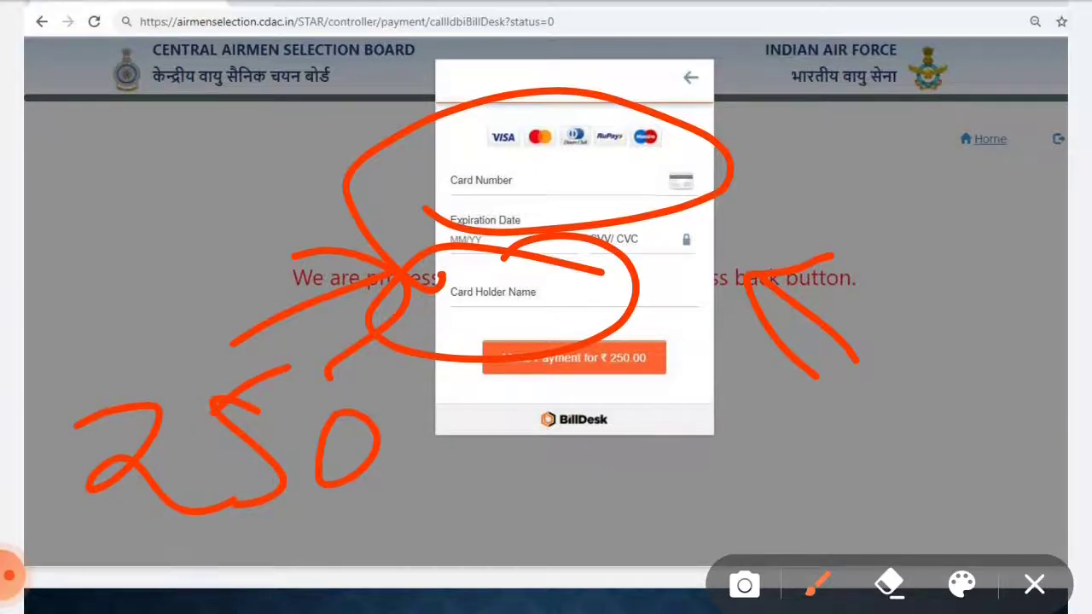
{"action": "left_click_drag", "start_coordinate": [156, 546], "coordinate": [432, 495]}
{"action": "mouse_move", "coordinate": [682, 354]}
{"action": "left_mouse_down"}
{"action": "mouse_move", "coordinate": [537, 445]}
{"action": "mouse_move", "coordinate": [640, 326]}
{"action": "mouse_move", "coordinate": [602, 341]}
{"action": "left_mouse_up"}
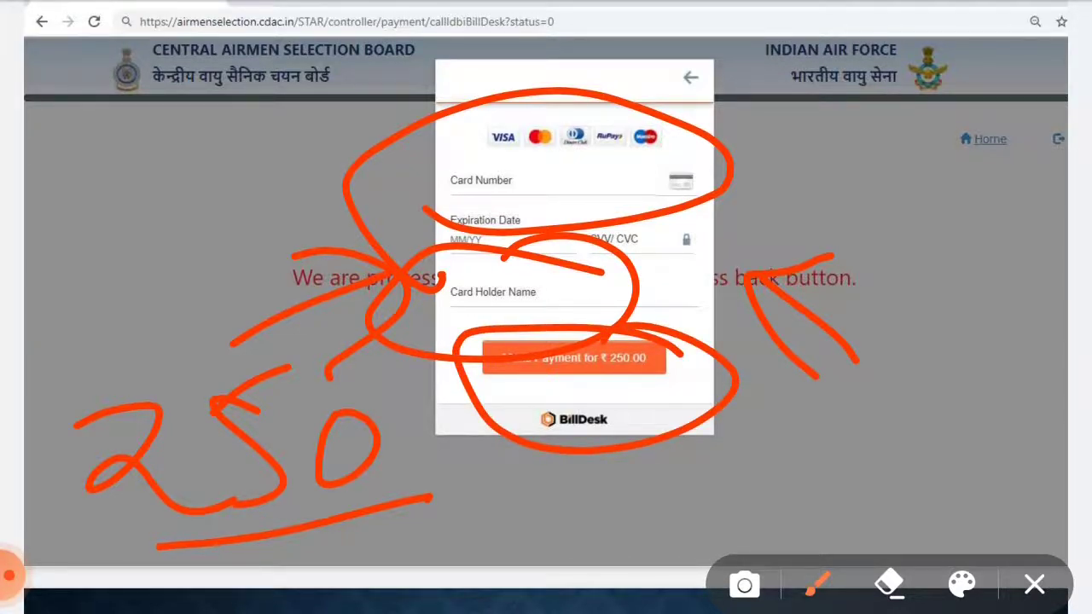
Step: Handwrite OT beside the card form with a circle and underline, close the drawing overlay, and move on to the Make Online Payment slide
{"action": "left_click_drag", "start_coordinate": [798, 118], "coordinate": [789, 113]}
{"action": "left_click_drag", "start_coordinate": [861, 115], "coordinate": [869, 171]}
{"action": "left_click_drag", "start_coordinate": [831, 124], "coordinate": [896, 104]}
{"action": "mouse_move", "coordinate": [739, 217]}
{"action": "left_mouse_down"}
{"action": "mouse_move", "coordinate": [883, 75]}
{"action": "mouse_move", "coordinate": [867, 230]}
{"action": "left_mouse_up"}
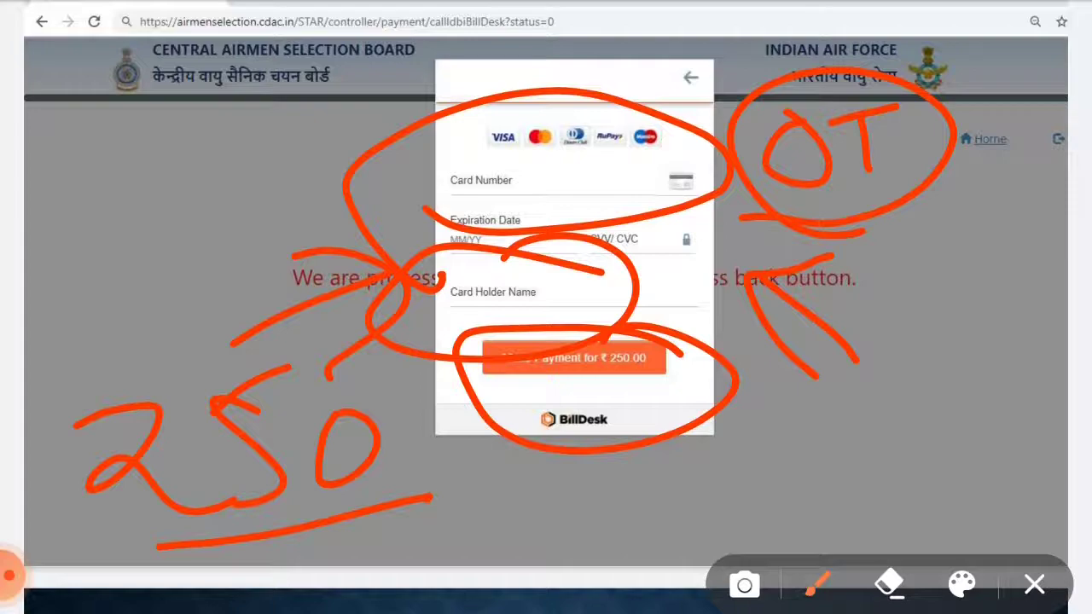
{"action": "left_click", "coordinate": [1034, 584]}
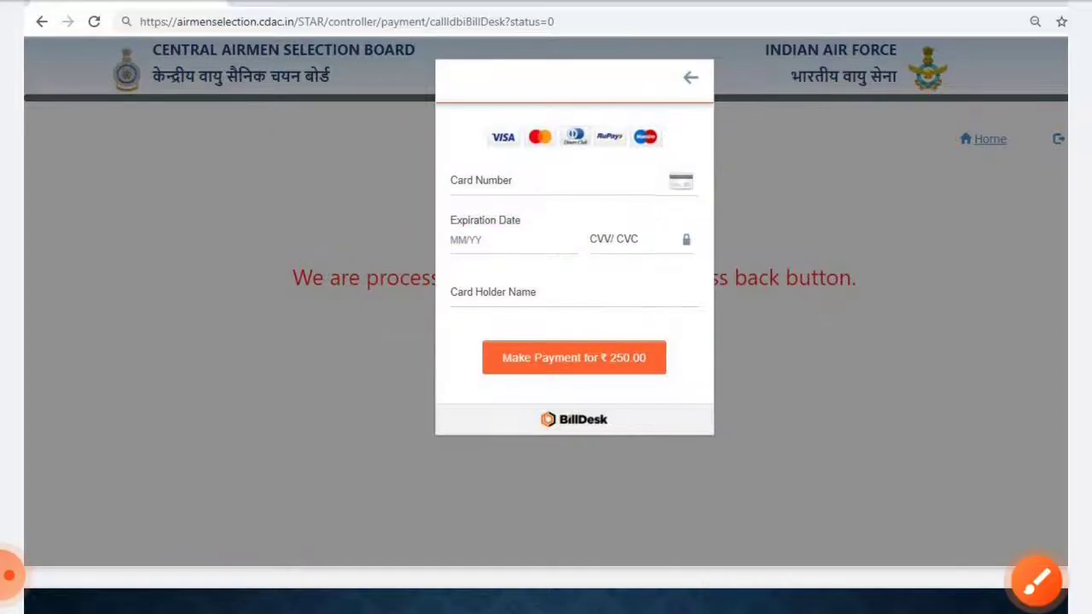
{"action": "scroll", "coordinate": [546, 308], "scroll_direction": "down", "scroll_amount": 10}
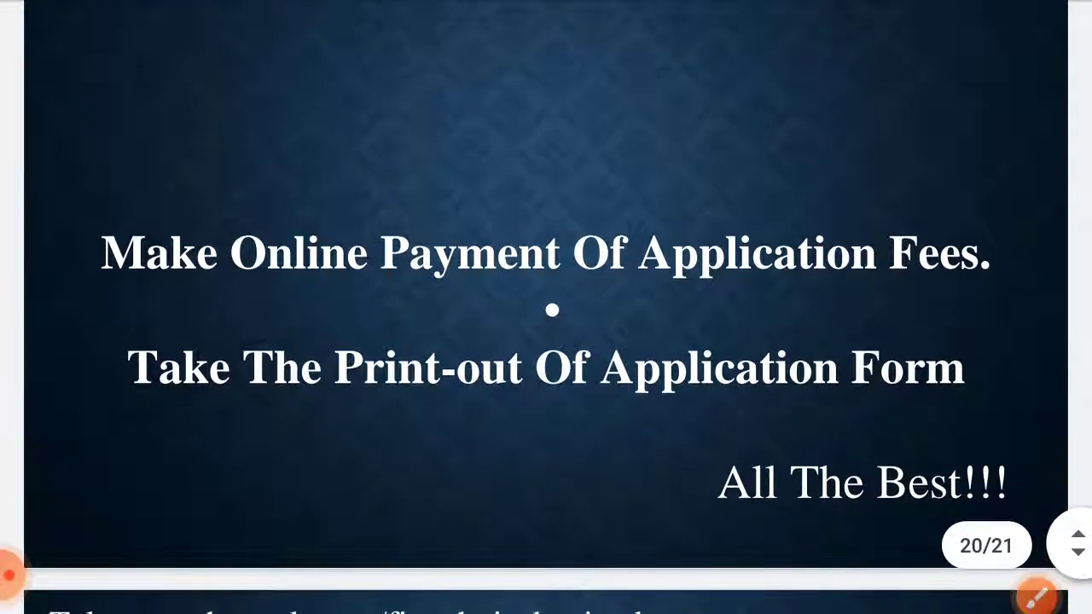